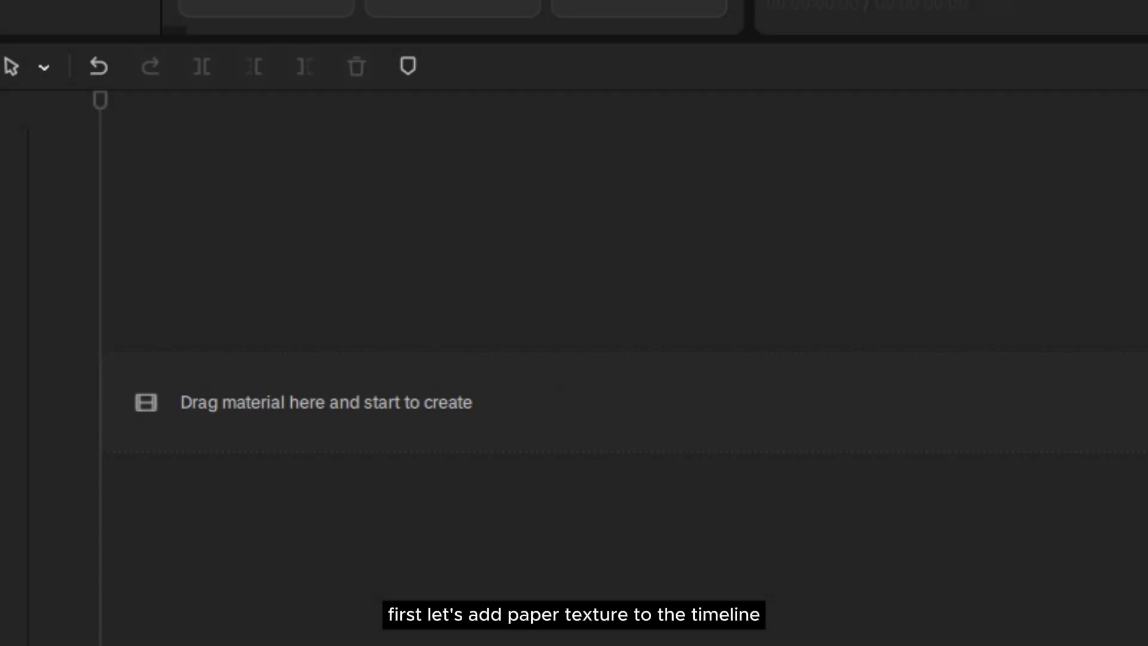
Add Paper Texture.png to the timeline and set the project's aspect ratio to 16:9
left_click_drag(1134, 147, 419, 359)
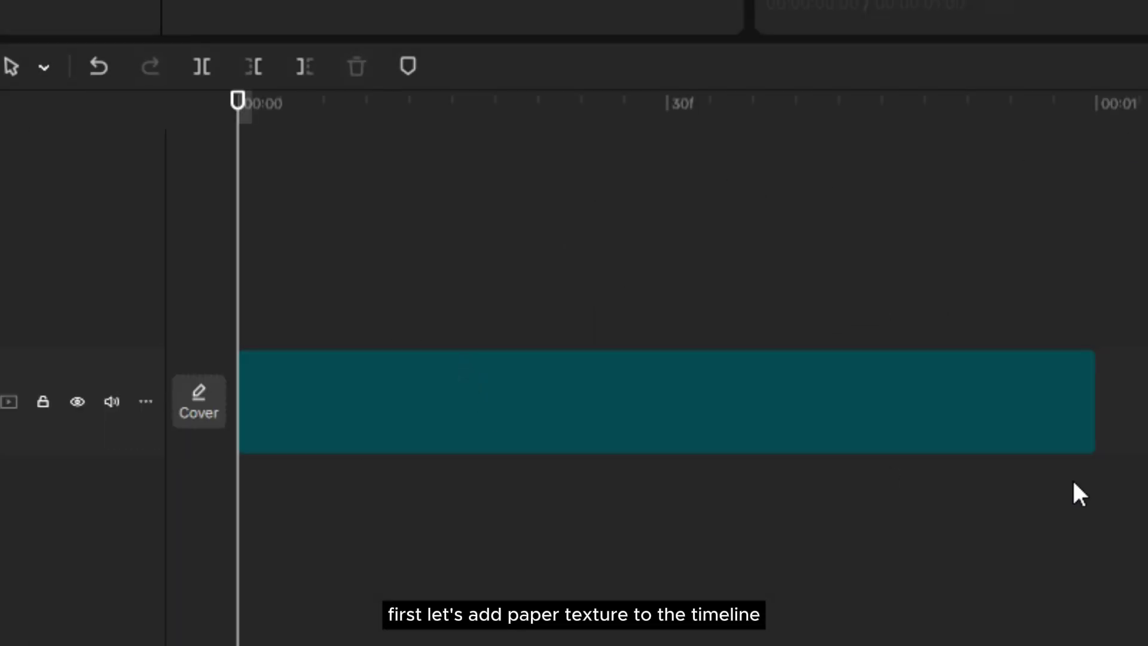
left_click(517, 410)
left_click(398, 104)
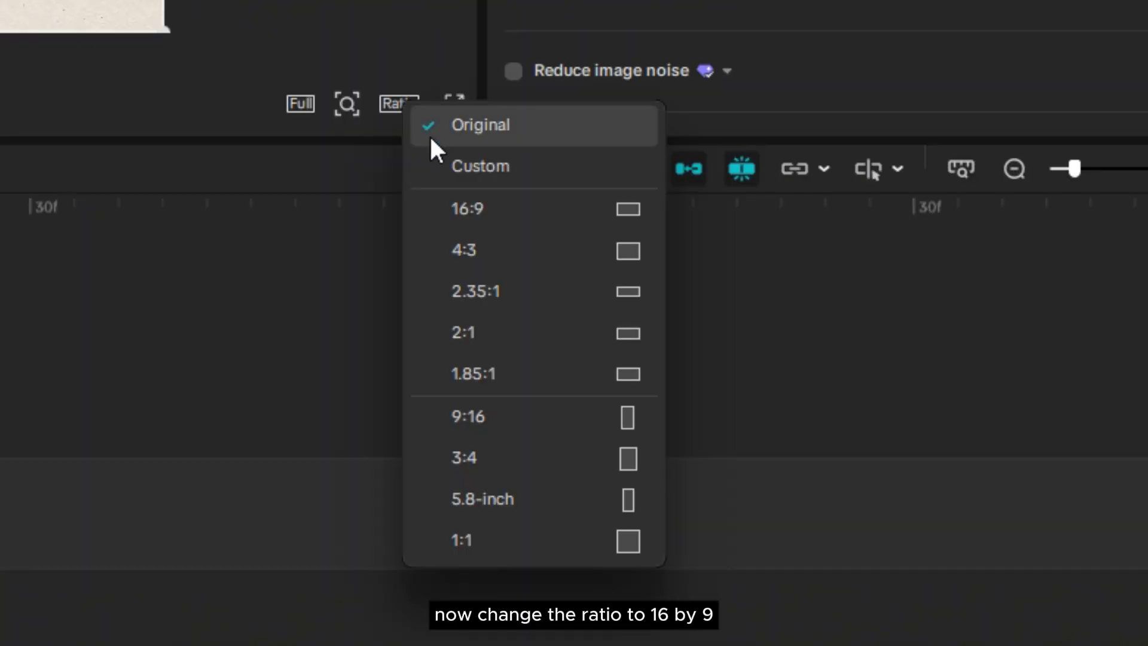
left_click(516, 210)
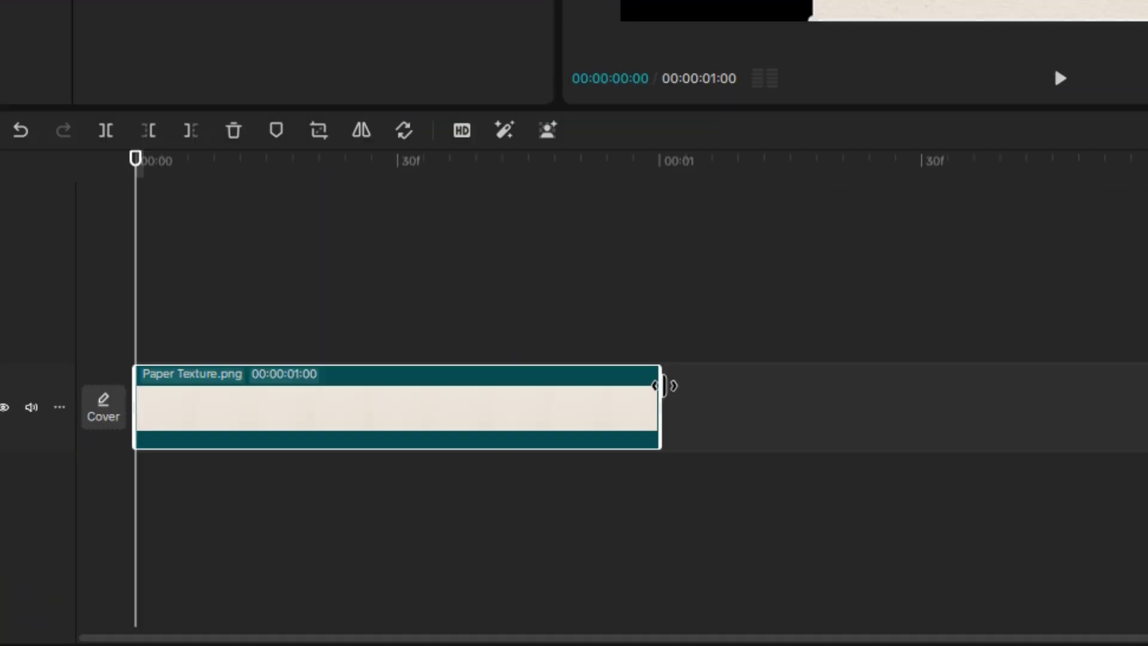
Extend the paper texture clip to 00:00:08:29 and scale it up to 194% so it covers the whole frame
left_click_drag(663, 384, 1142, 385)
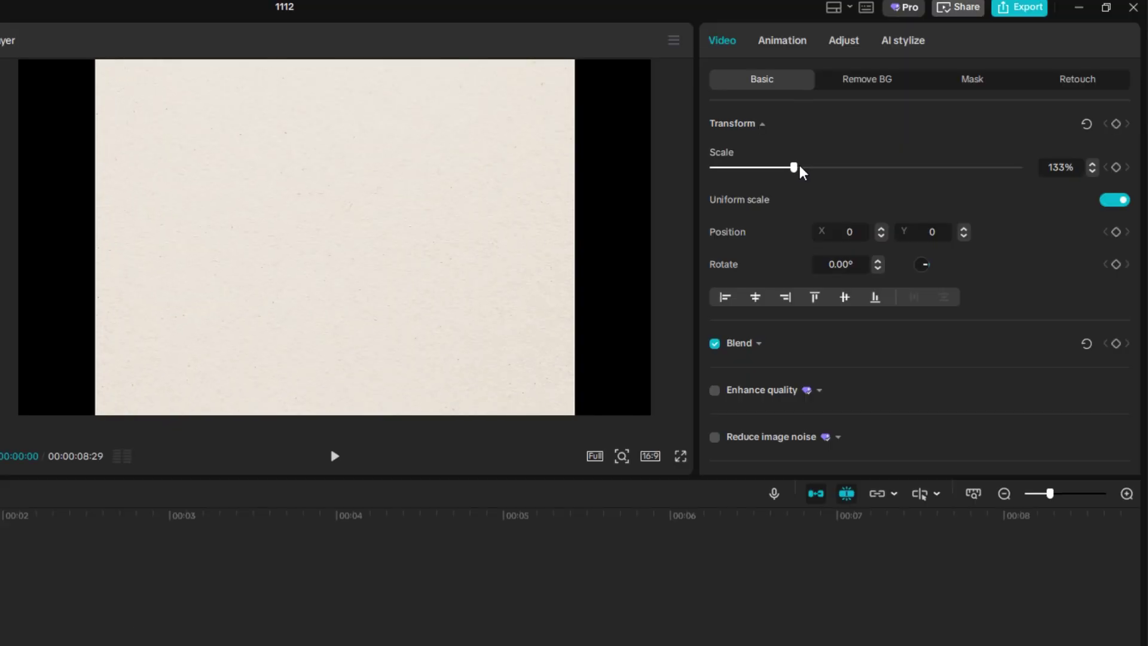
left_click_drag(797, 169, 833, 176)
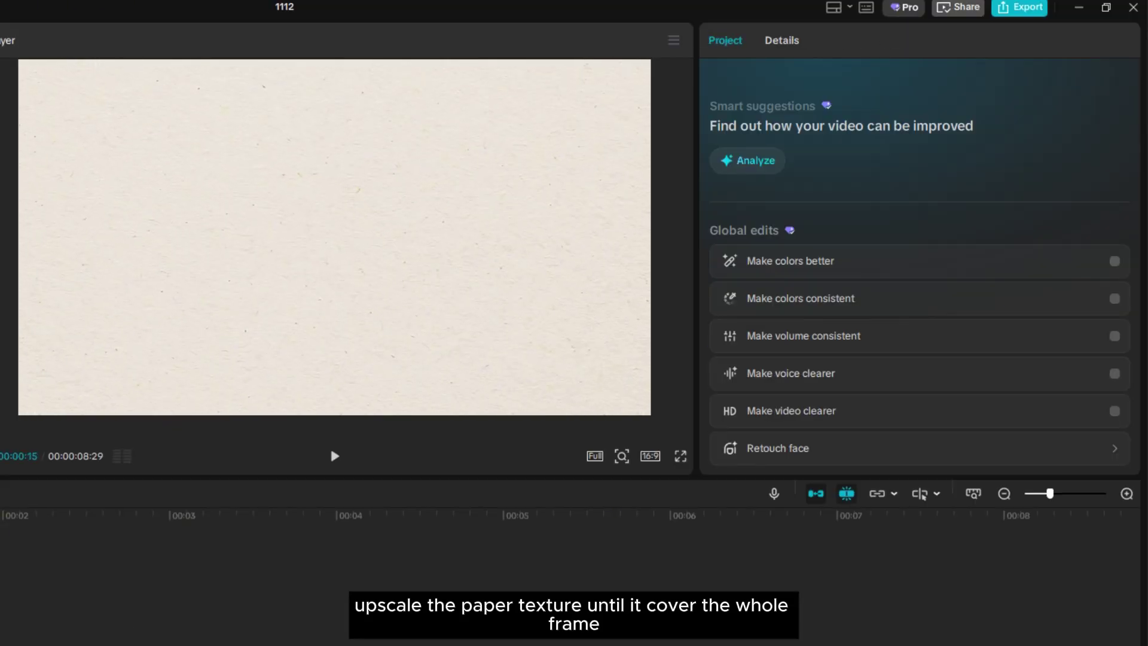
Add a default text layer above the paper texture and set its color to black (000000)
left_click_drag(459, 95, 177, 386)
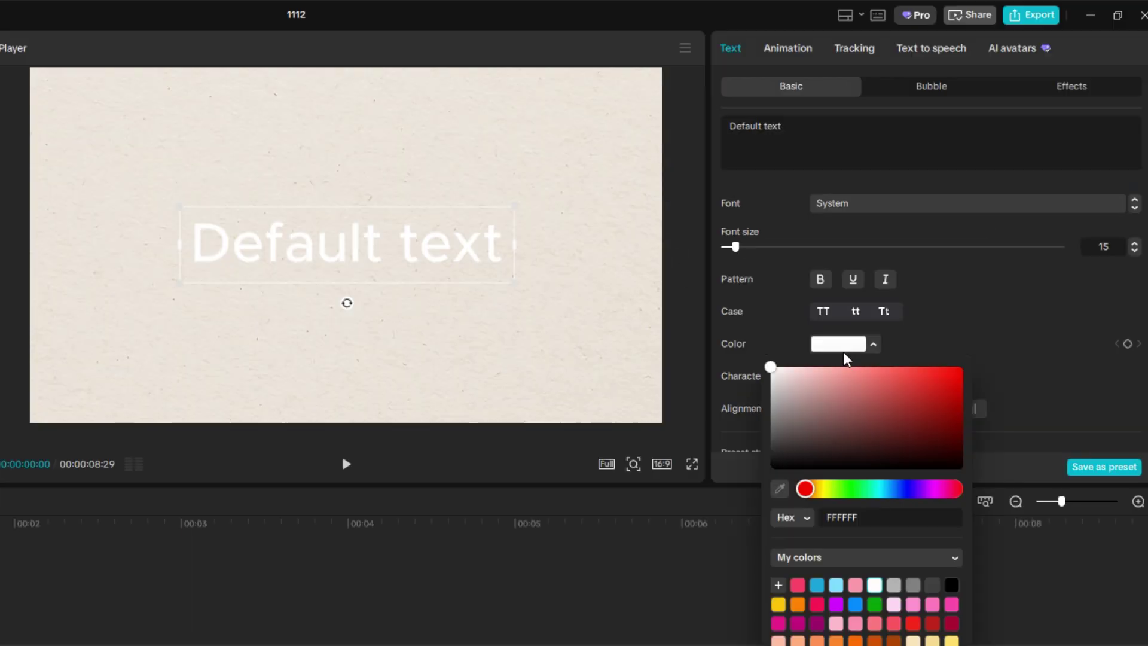
left_click_drag(846, 413, 651, 548)
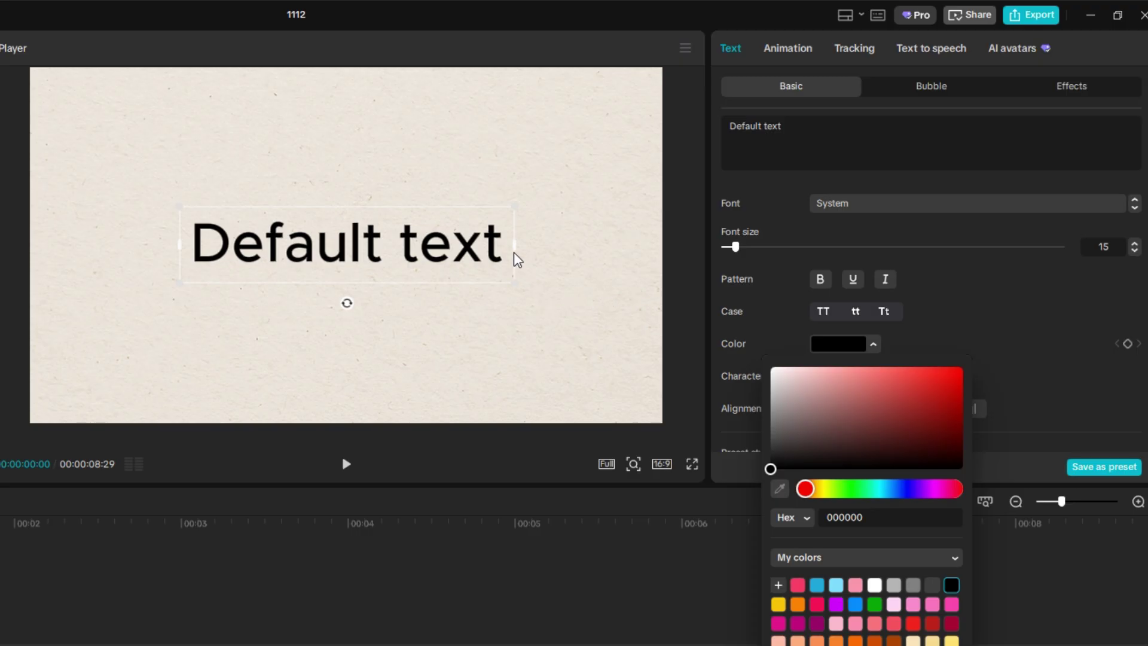
Set the text's font to Miniday and widen its text box so the words fit on one line
left_click_drag(513, 245, 481, 245)
type("m")
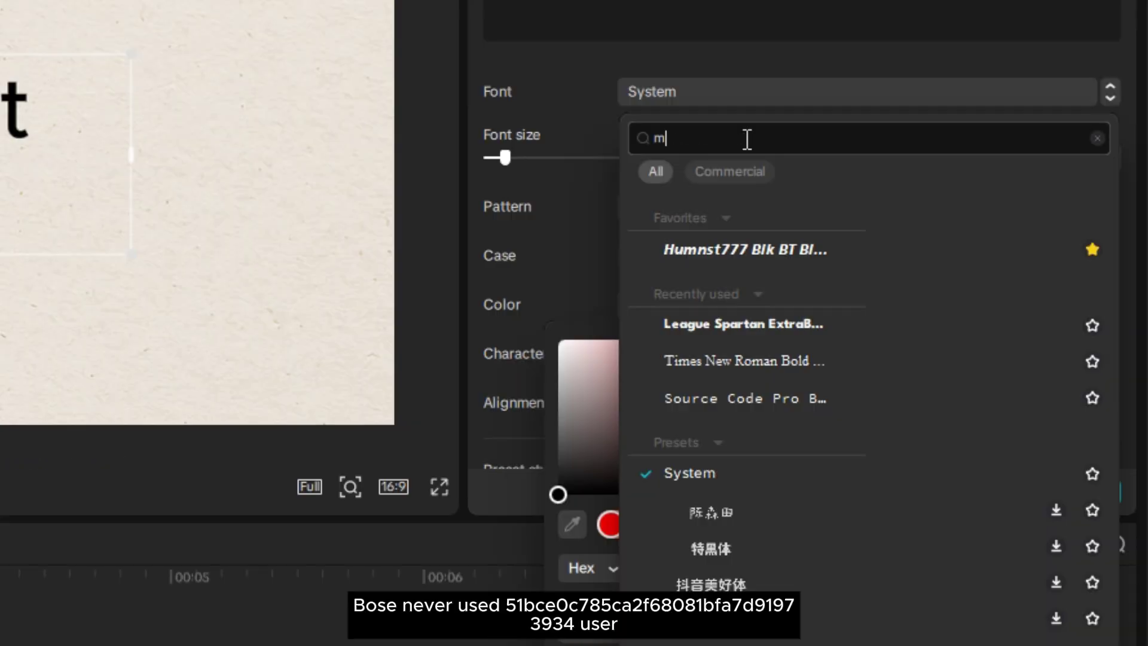
type("iniday")
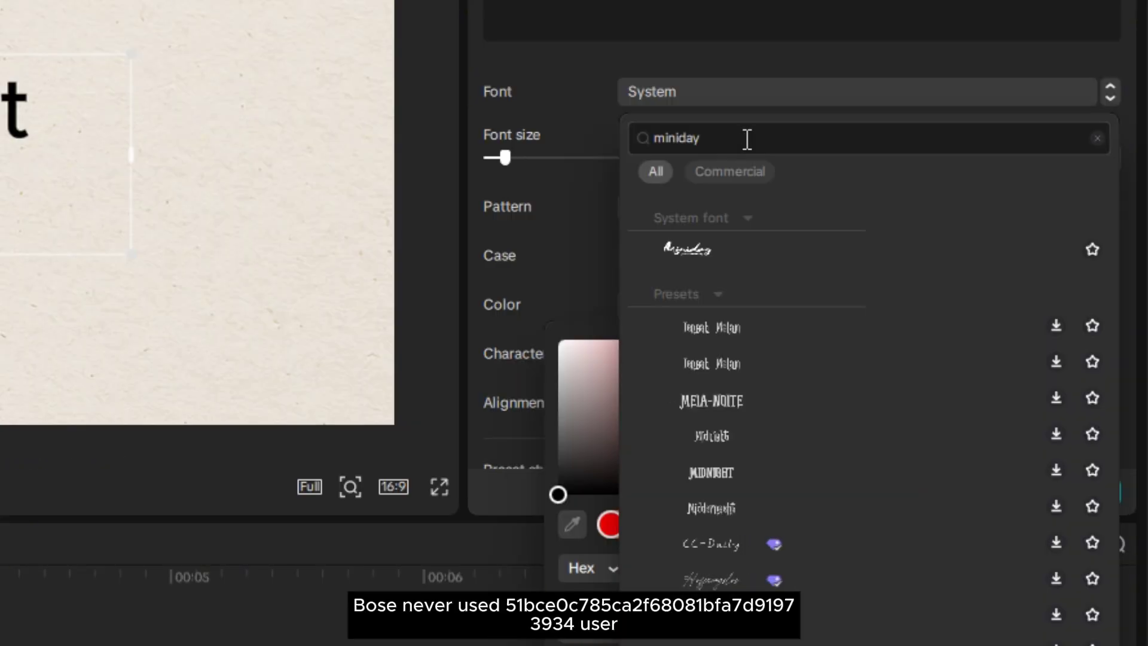
left_click(736, 245)
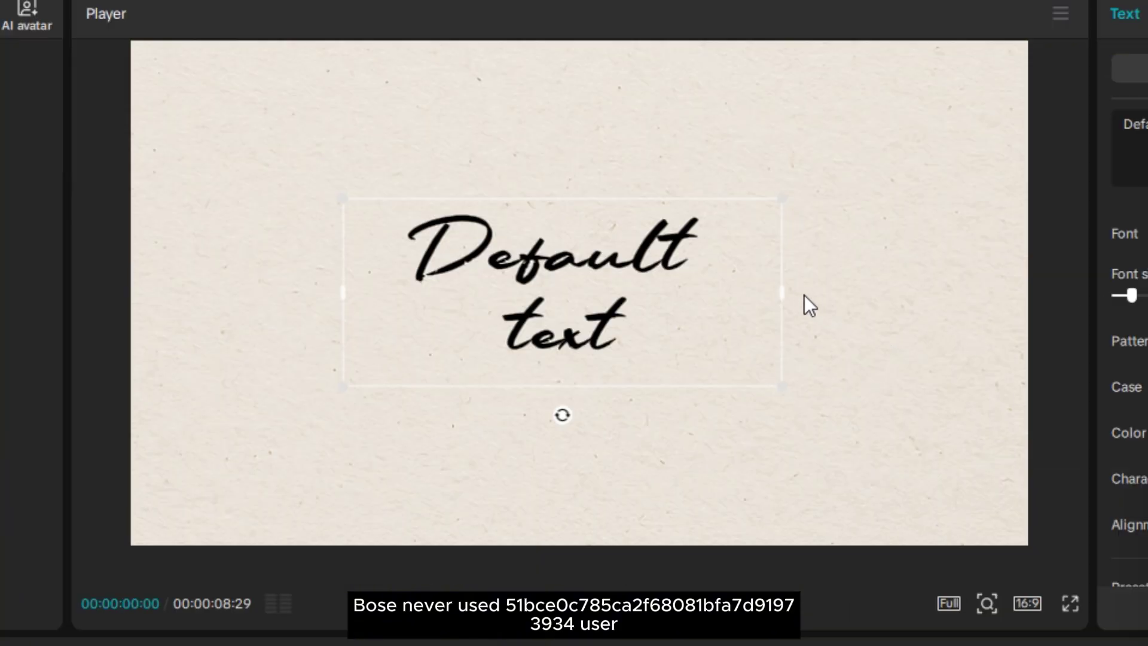
left_click_drag(782, 293, 807, 287)
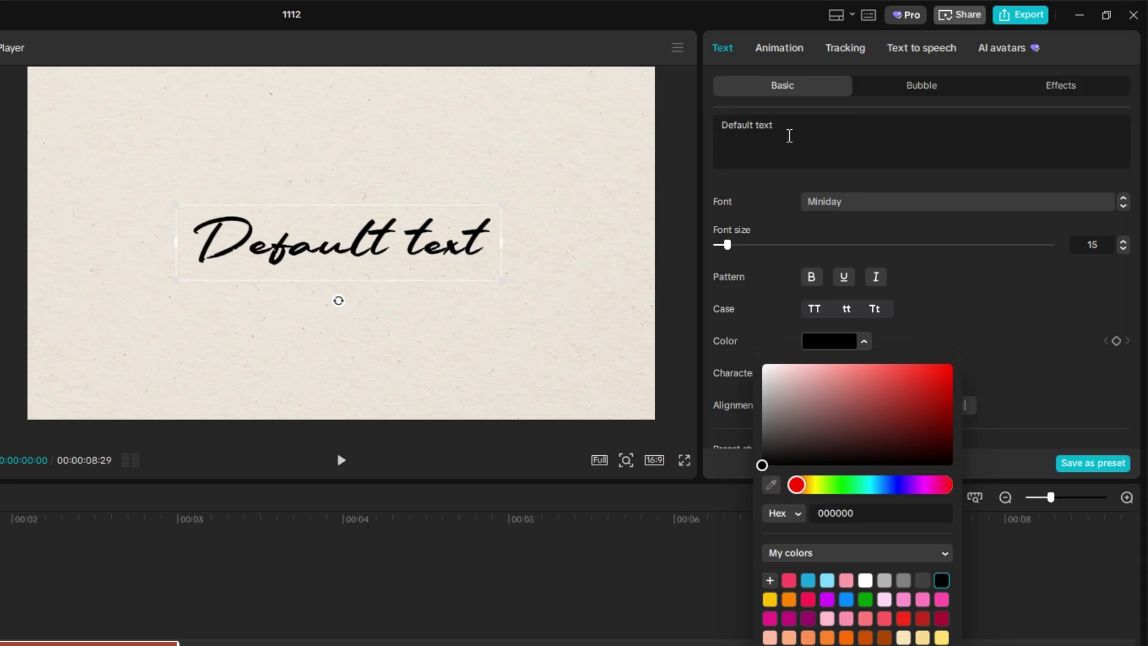
Replace the default text with "The Old Mill House, by the east bend"
left_click(789, 135)
type("a")
key("ctrl+a")
type("The Old Mill House, by the east bend")
Scale the title down onto a single line and center it near the upper edge of the paper
left_click_drag(502, 243, 759, 249)
left_click_drag(597, 244, 483, 204)
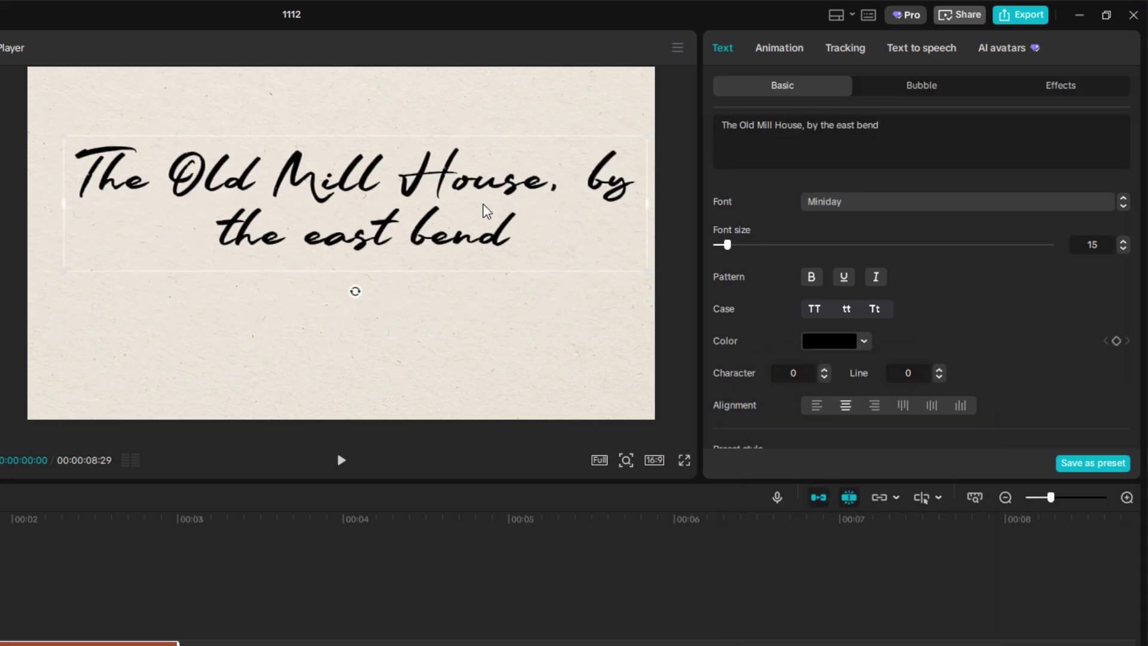
left_click_drag(483, 205, 535, 182)
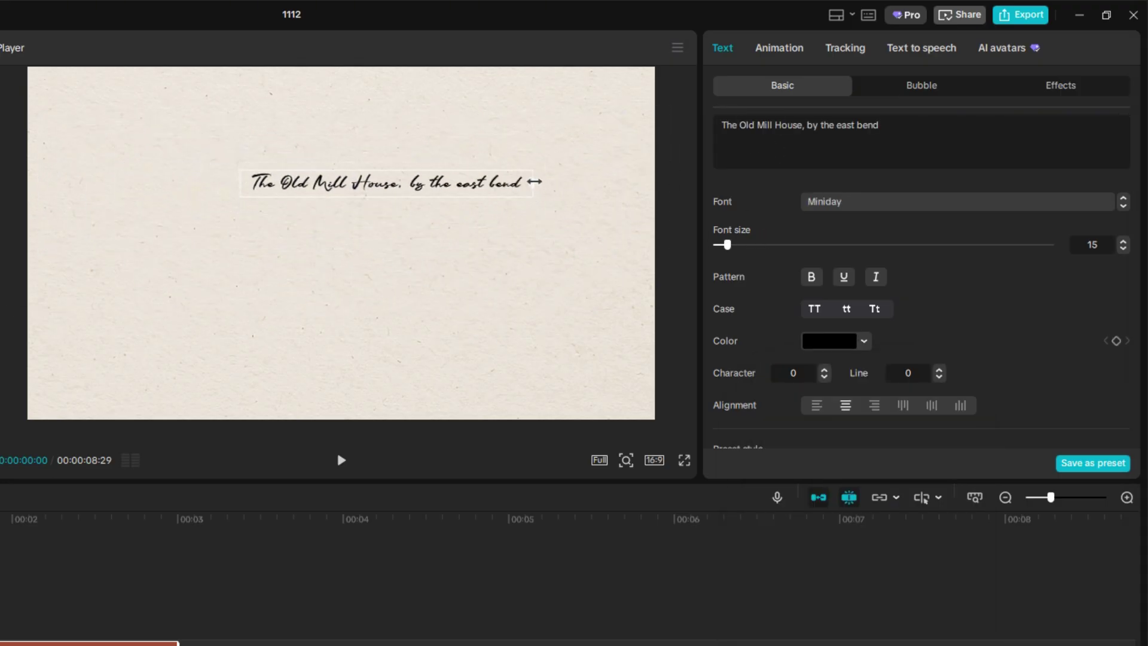
left_click_drag(454, 189, 377, 182)
left_click(413, 128)
left_click(413, 128)
Duplicate the title below itself and replace the copy with the six-line verse beginning "From the window where the moon leans low,"
key("ctrl+v")
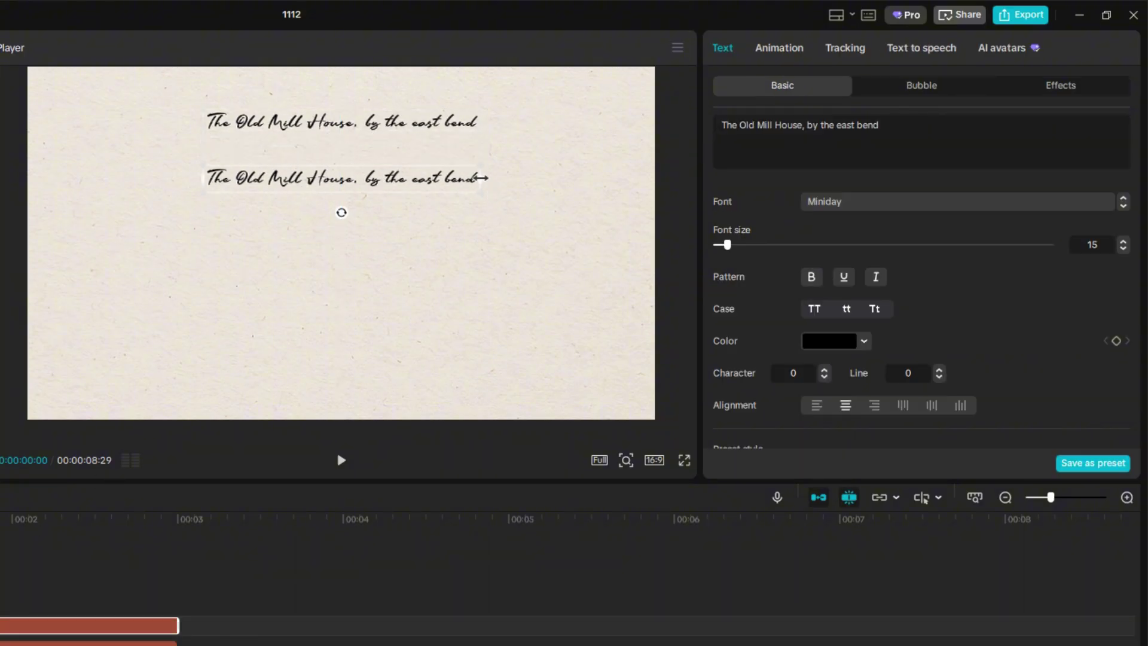
left_click(908, 142)
key("ctrl+a")
key("ctrl+v")
left_click_drag(628, 179, 552, 214)
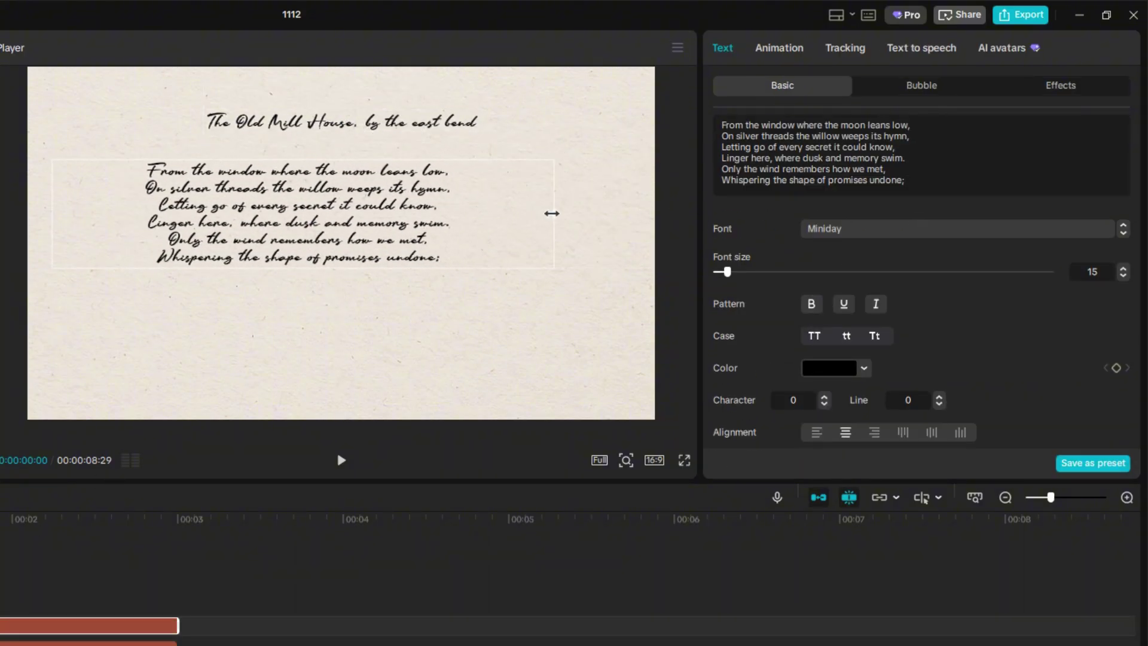
Join the first verse's lines into running text, keeping only the line break before "Only the wind remembers how we met"
left_click(722, 137)
key("BackSpace")
left_click(723, 136)
key("BackSpace")
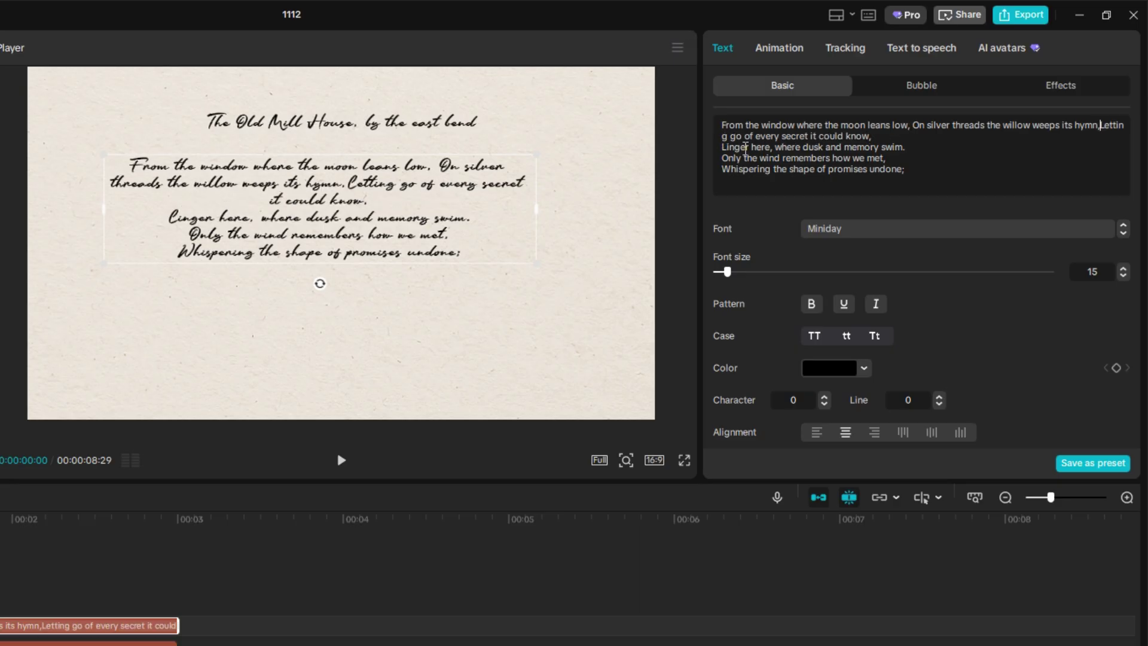
left_click(722, 147)
key("BackSpace")
key("BackSpace")
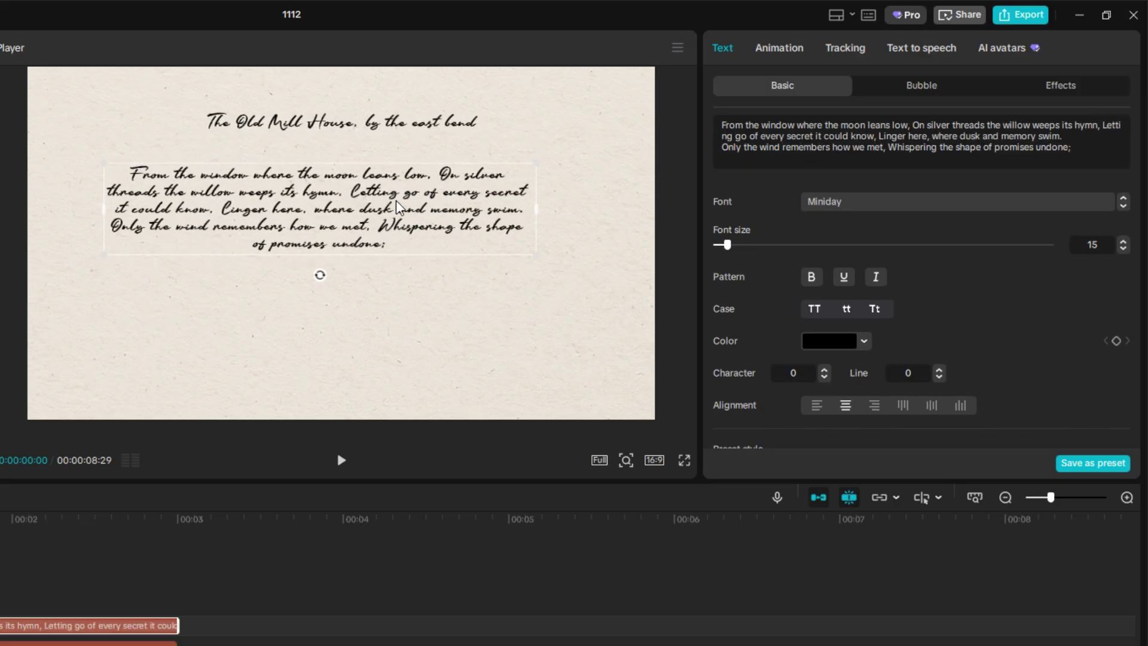
Left-align the first verse, widen its text box and center it horizontally just below the title
left_click_drag(397, 201, 418, 190)
left_click(816, 405)
left_click_drag(557, 197, 627, 197)
left_click_drag(512, 196, 474, 193)
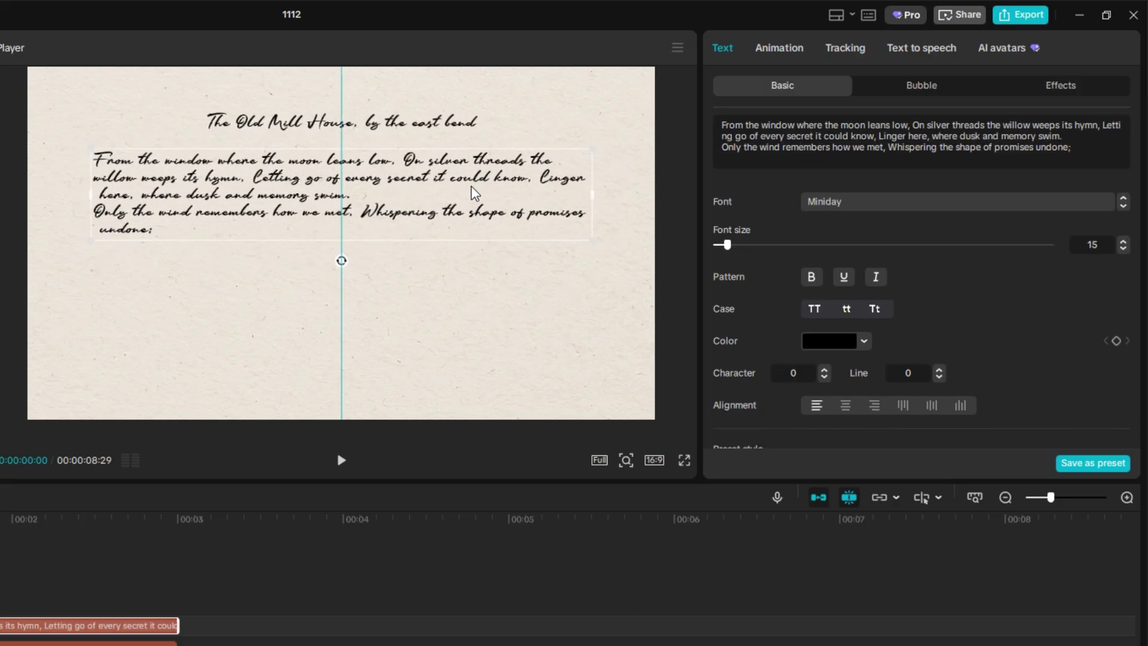
Duplicate the first verse below itself and replace the copy with the verse beginning "The river keeps the hours we can't forget,"
key("ctrl+v")
left_click_drag(408, 219, 409, 321)
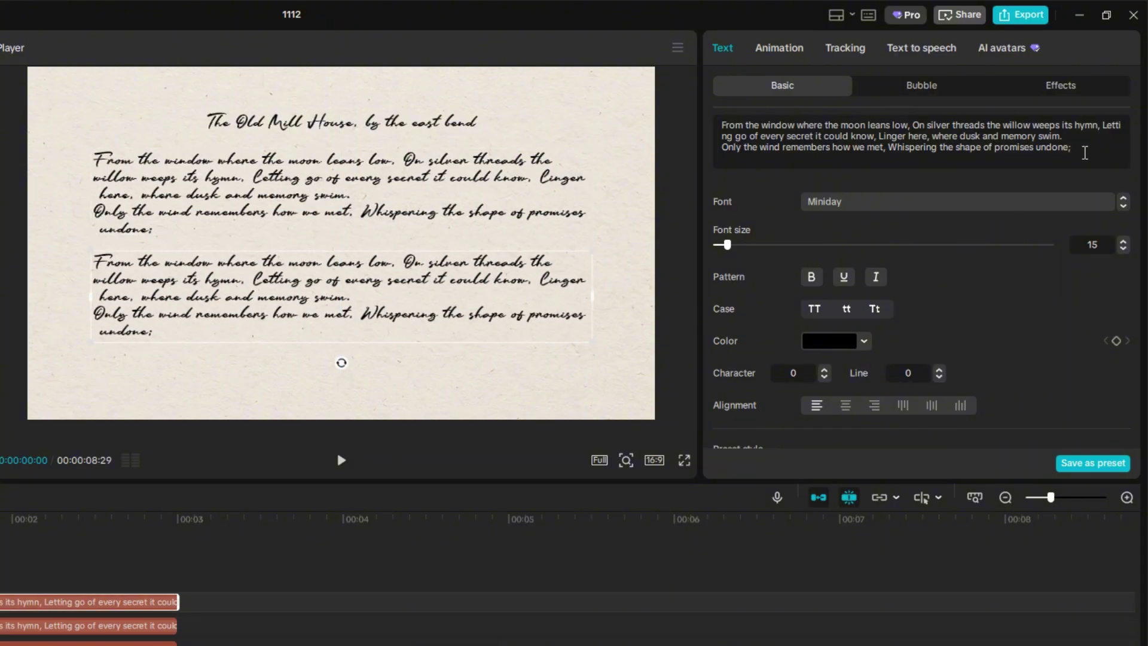
key("ctrl+a")
type("The river keeps the hours we can't forget, Holding small moons like coins against the sun. Evening folds the map into a hand, Remember how we traced the stars and sighed; In that fold I placed a plan, a strand Vague as smoke, precise as tides that guide. Enter by the lane where ivy hides the gate, Right under loose stone, the path will wait.")
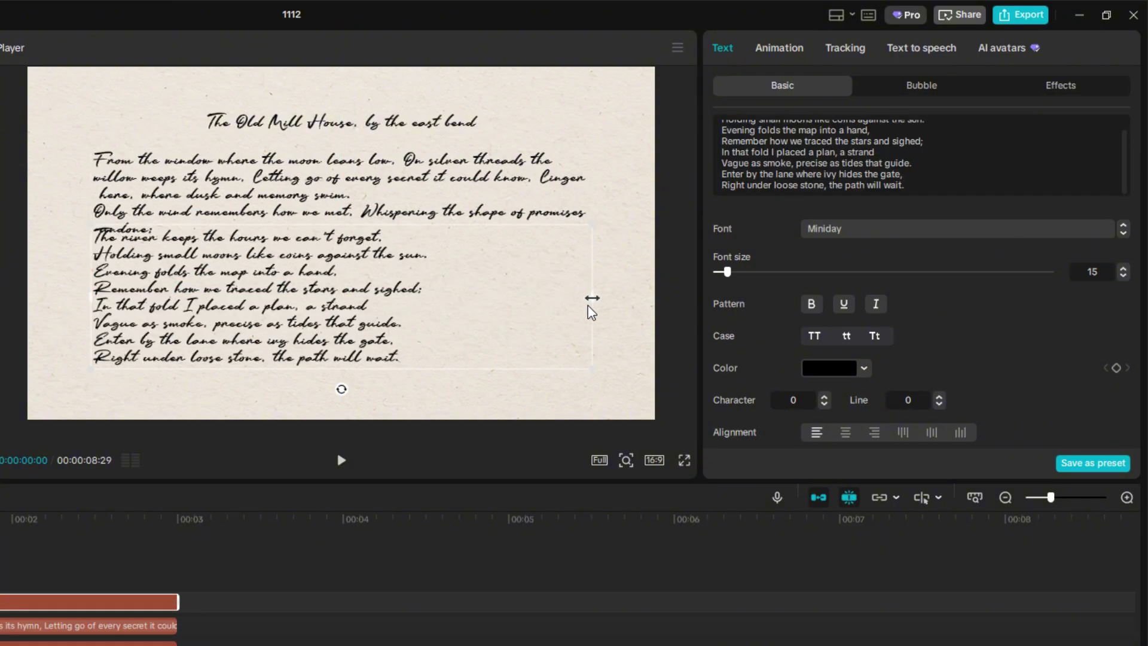
Join the second verse's lines into running text separated by spaces, keeping the line break before "Evening folds the map into a hand"
key("BackSpace")
key("space")
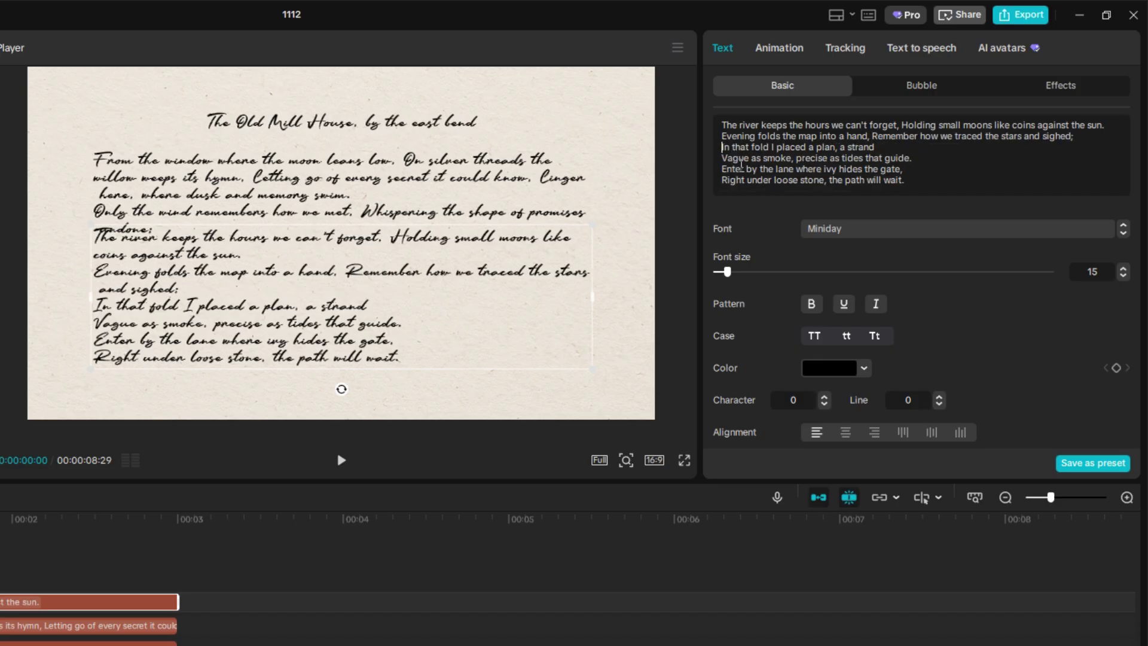
left_click(722, 148)
key("BackSpace")
left_click(723, 158)
key("BackSpace")
left_click(723, 159)
key("BackSpace")
key("space")
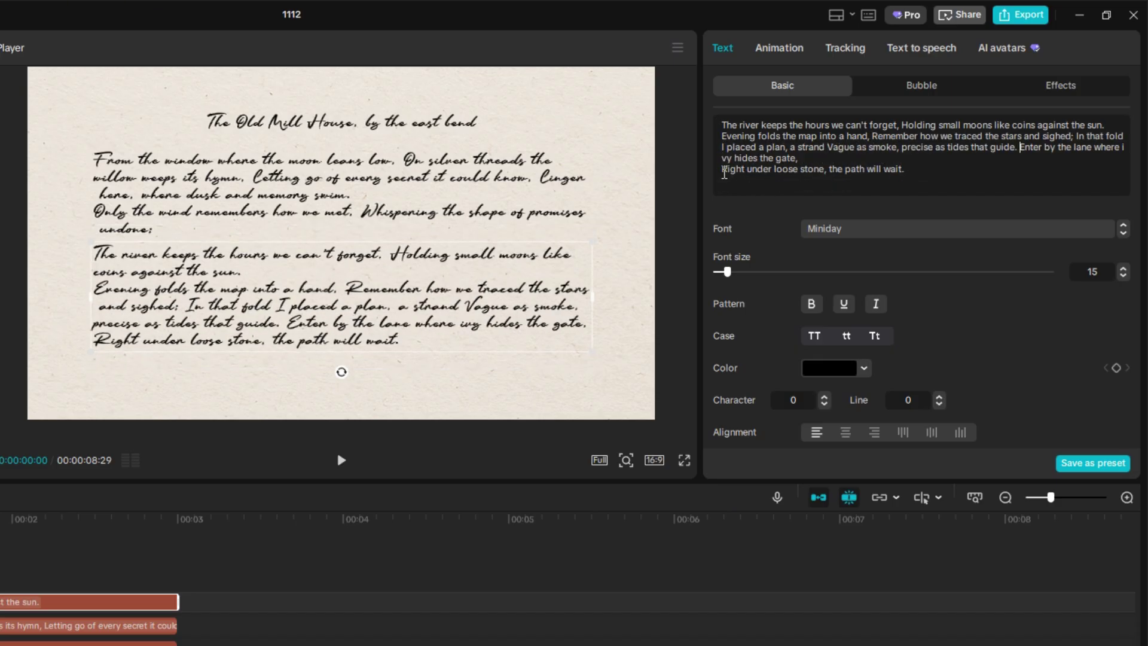
left_click(723, 159)
key("BackSpace")
key("space")
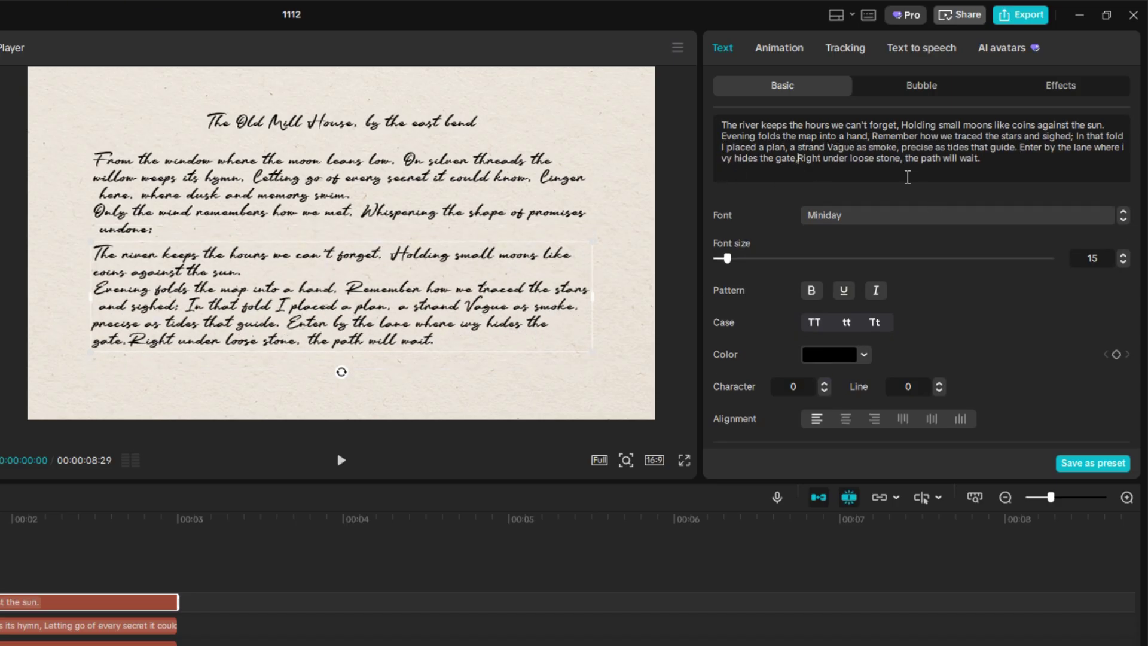
Widen the second verse's text box slightly and nudge the verse down for spacing below the first verse
left_click_drag(592, 298, 620, 297)
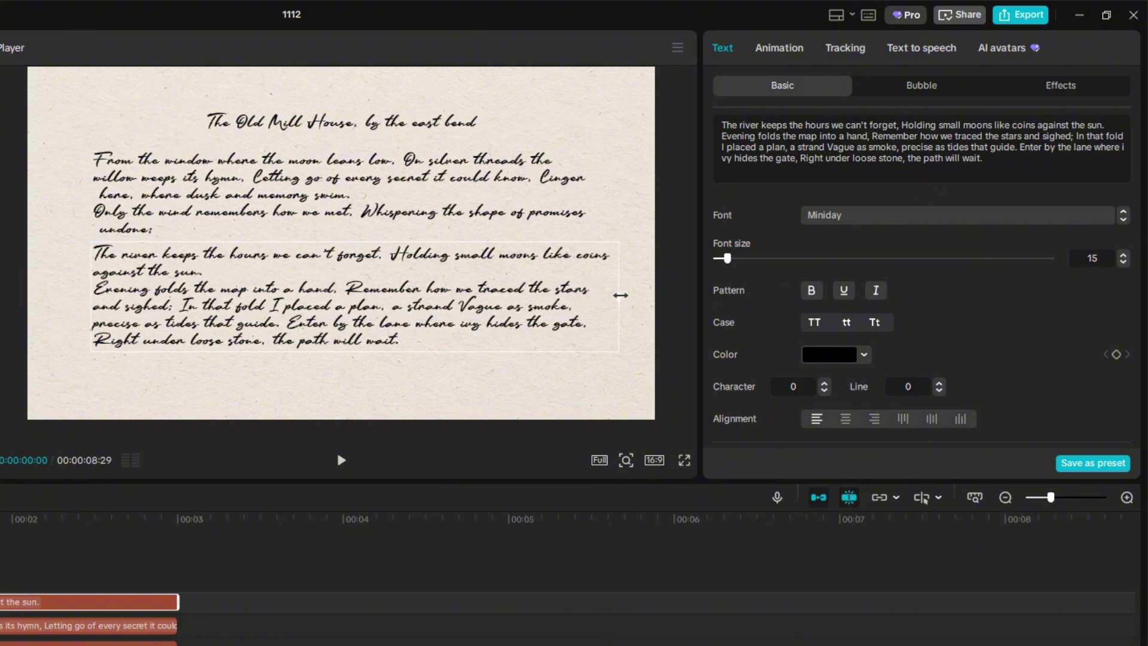
left_click_drag(508, 302, 507, 308)
left_click(334, 397)
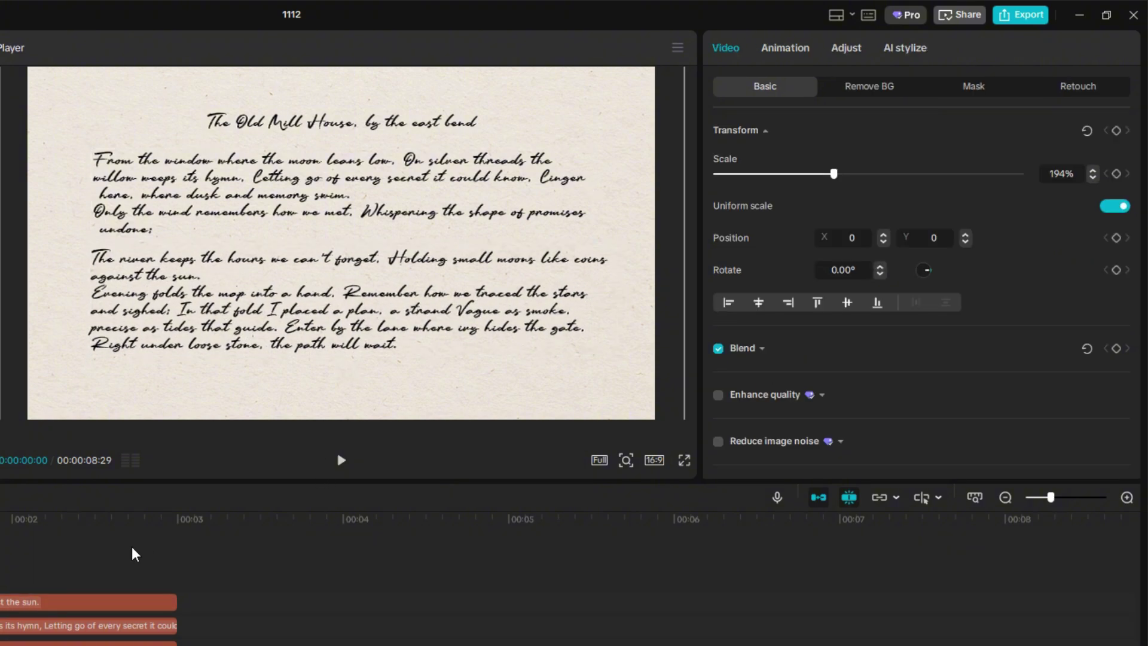
Duplicate the second verse, change the copy's text to "12 November 1923" and place it in the paper's lower right corner
left_click(18, 602)
key("ctrl+c")
key("ctrl+v")
left_click_drag(411, 295, 402, 160)
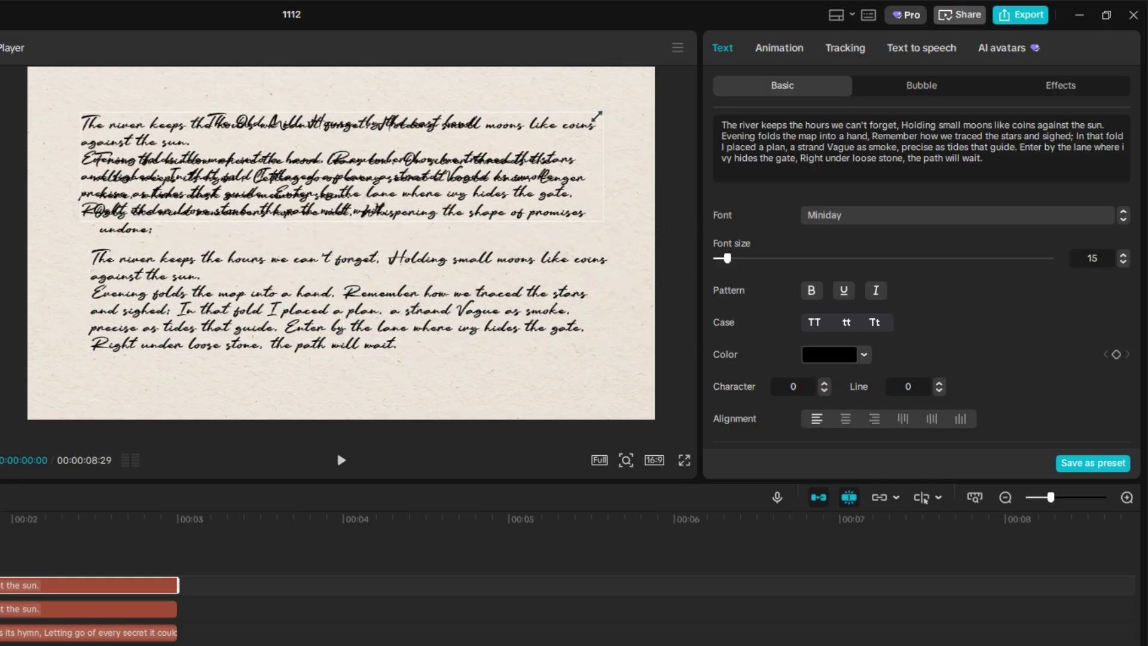
double_click(401, 160)
key("ctrl+v")
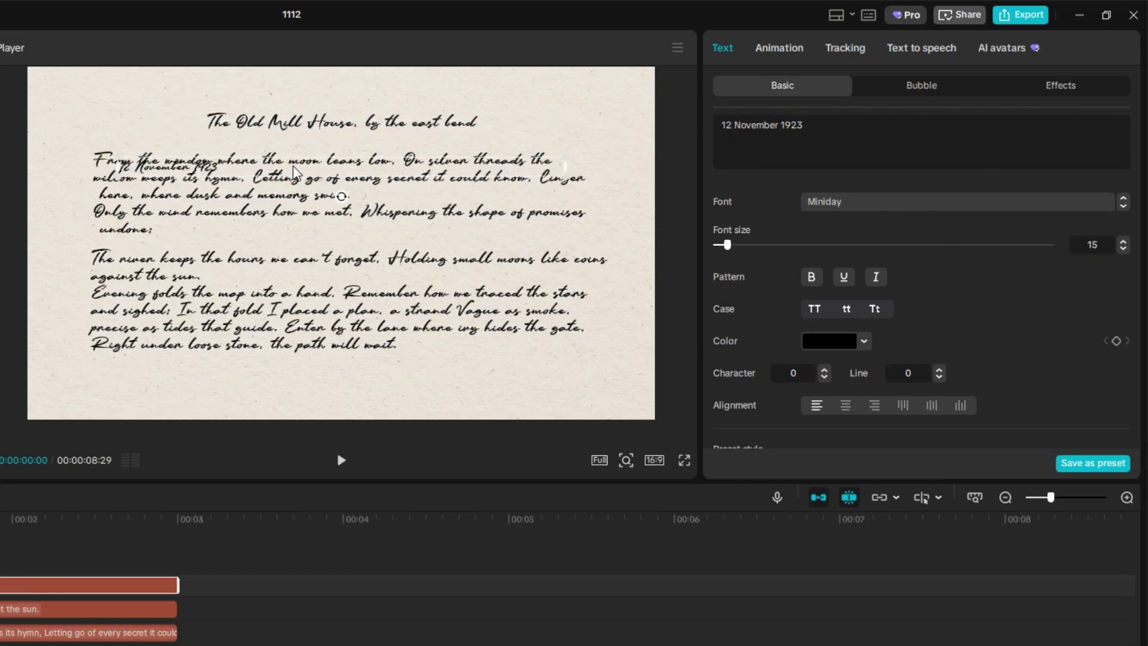
left_click_drag(293, 167, 679, 389)
left_click(341, 405)
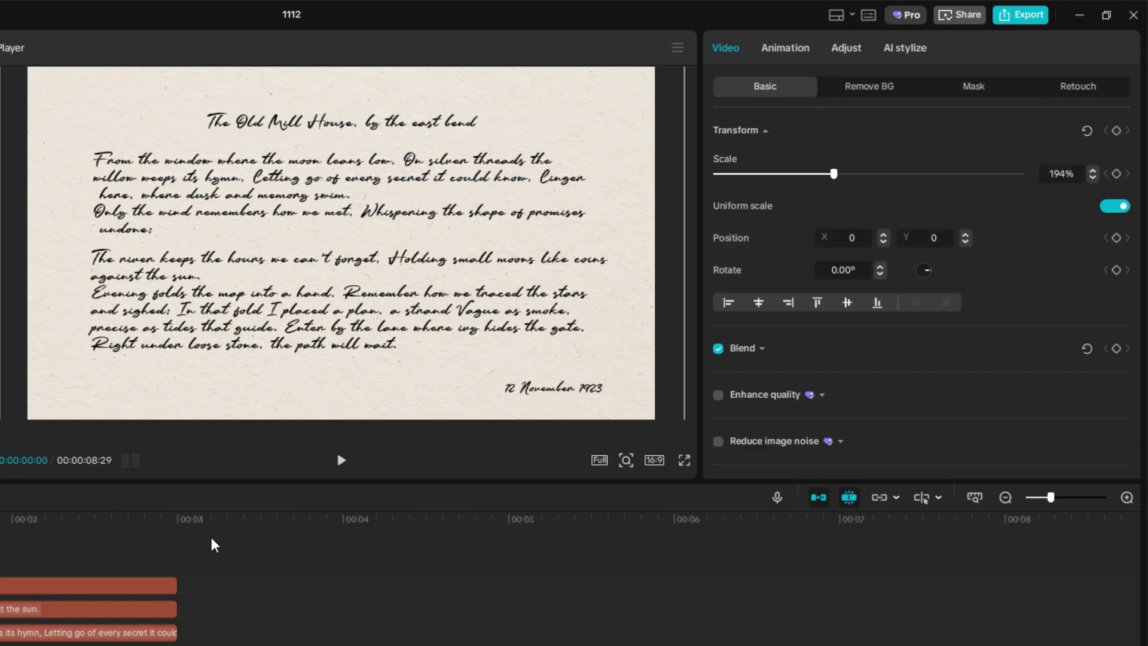
Extend all four text clips together to the end of the paper texture clip at 00:00:08:29
left_click_drag(240, 556, 123, 641)
left_click(55, 558)
left_click_drag(177, 582, 550, 641)
left_click_drag(574, 584, 1085, 584)
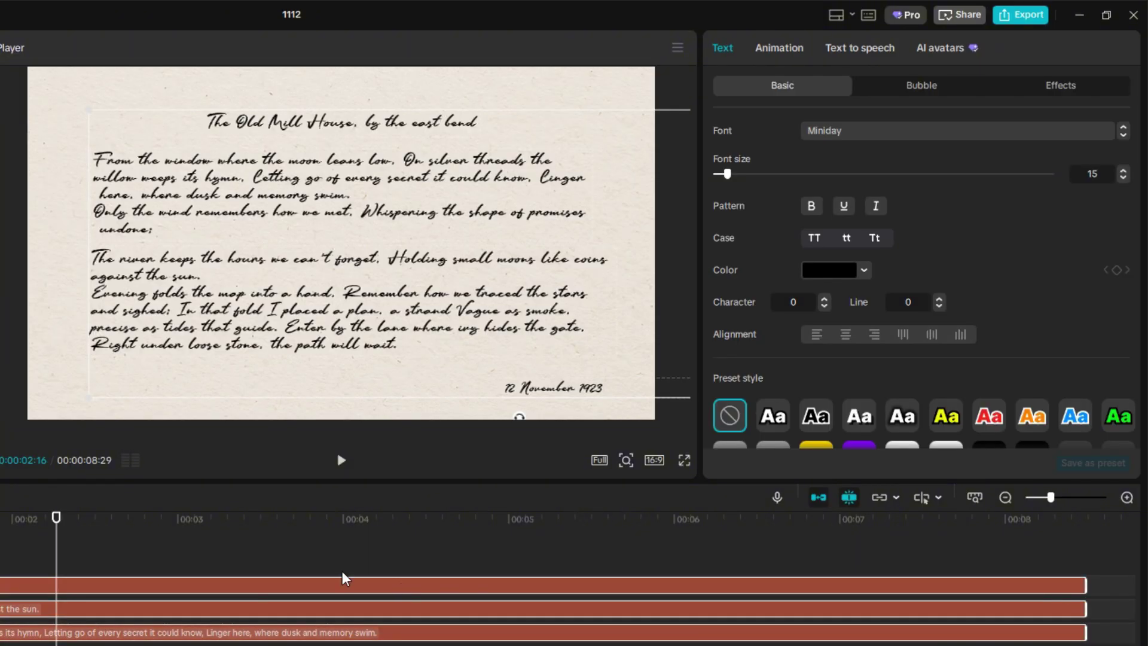
Duplicate the second verse's text layer at 00:00:00:07 and change the copy's text to "F"
left_click(0, 556)
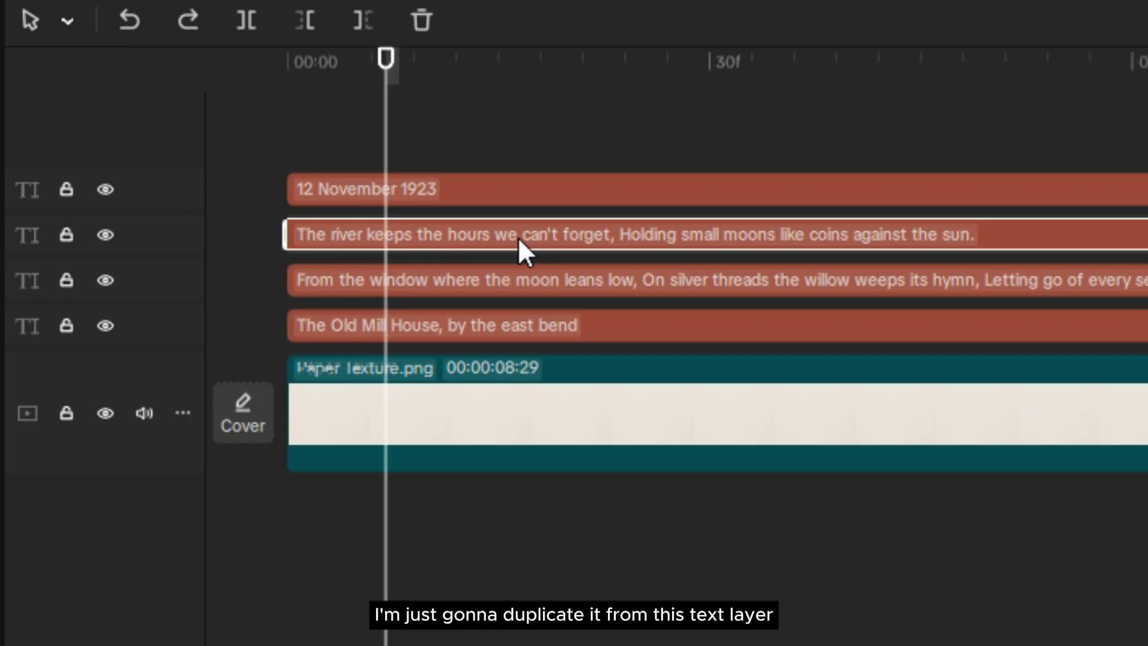
key("ctrl+v")
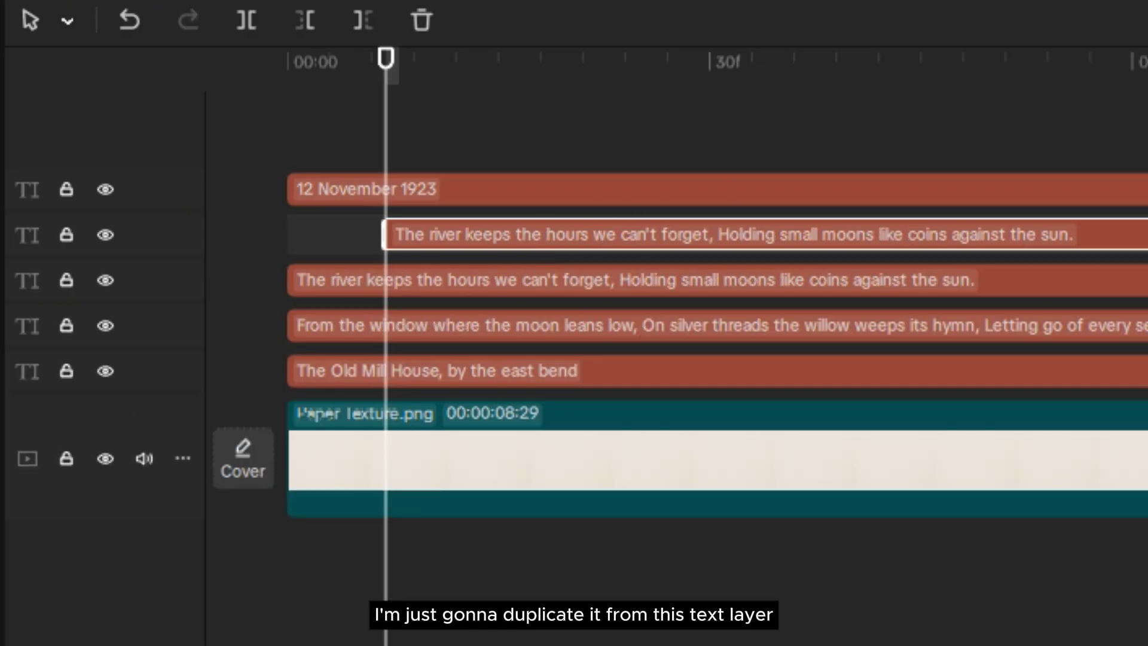
type("F")
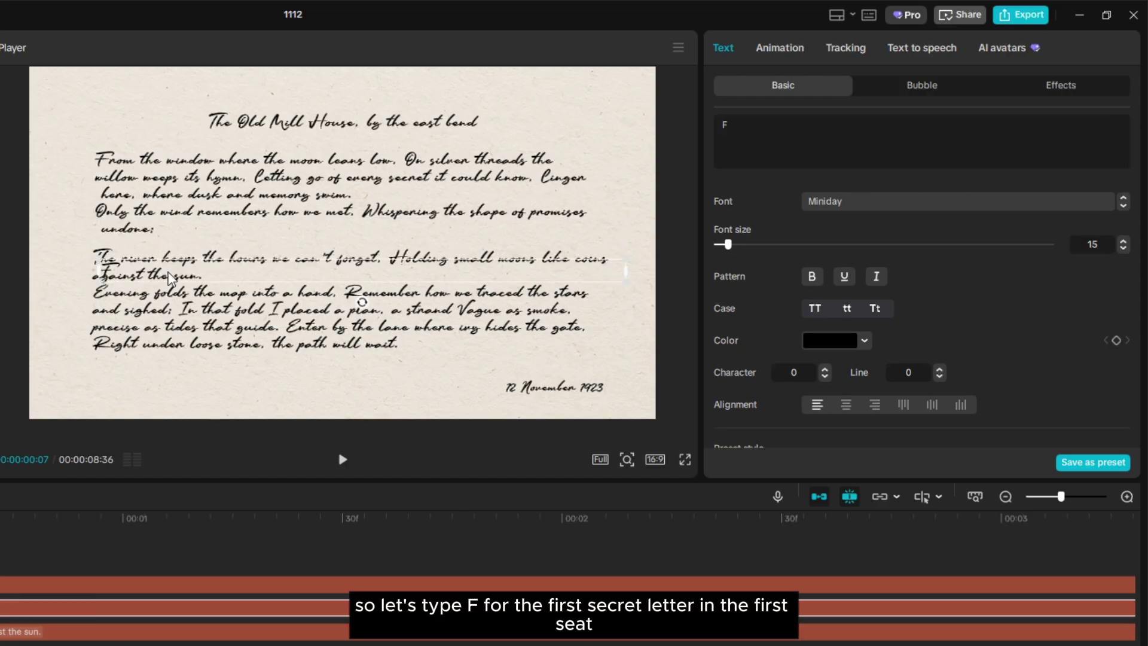
Move the letter F up onto the first verse with a narrow text box, and color it red (FF0000)
left_click_drag(170, 277, 175, 181)
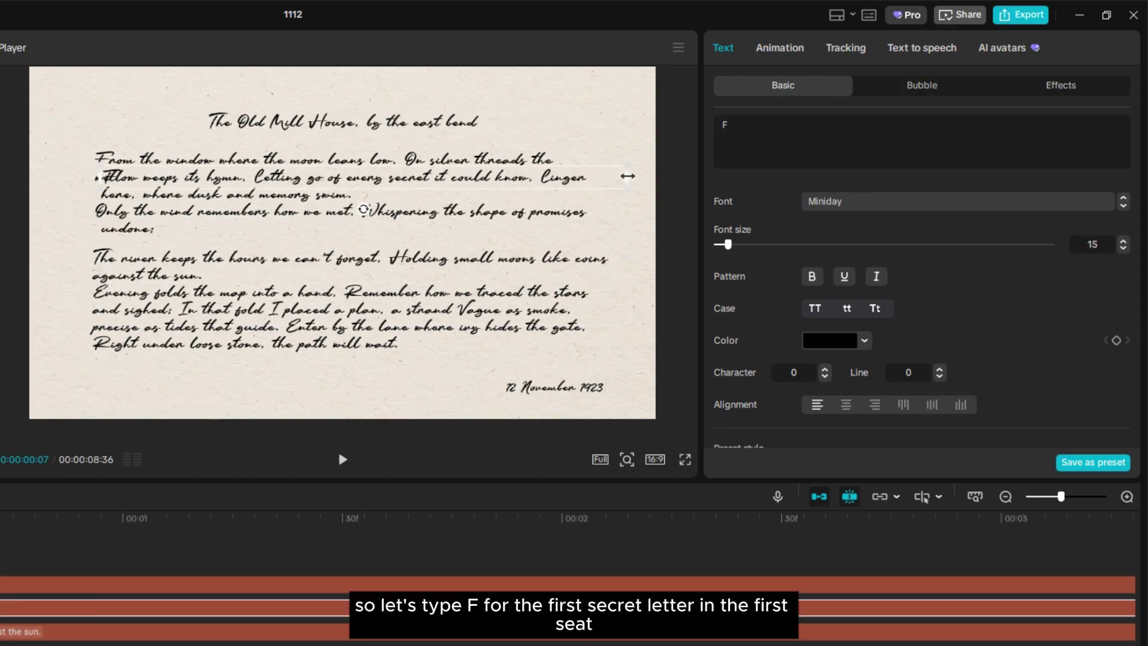
left_click_drag(627, 176, 136, 169)
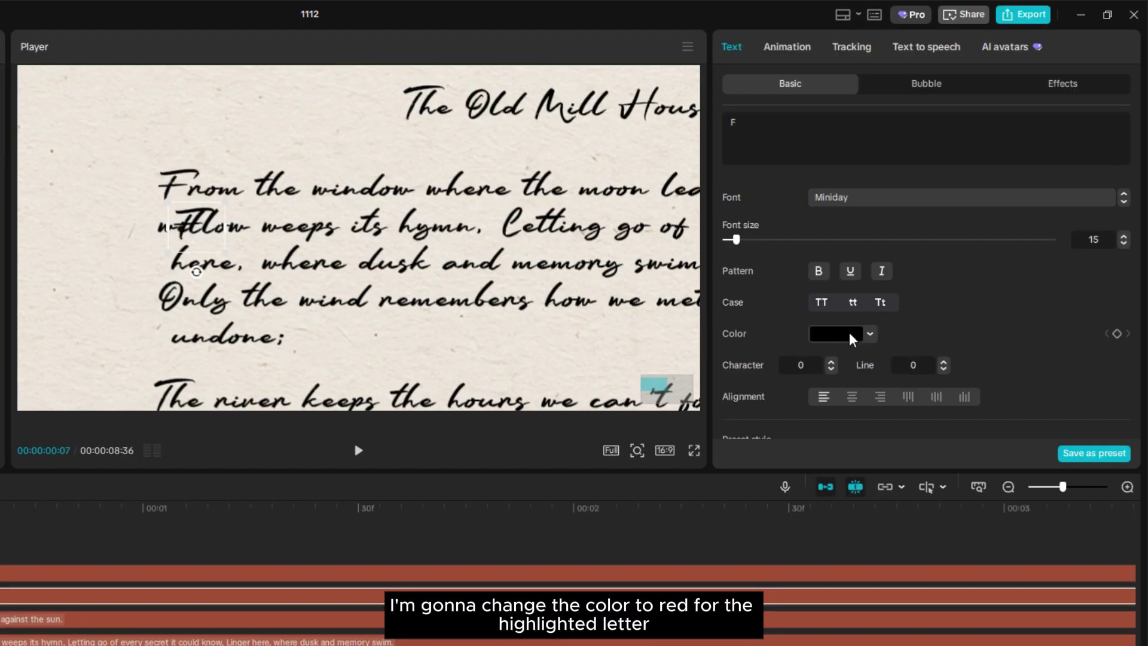
left_click(836, 333)
left_click_drag(861, 400, 1047, 356)
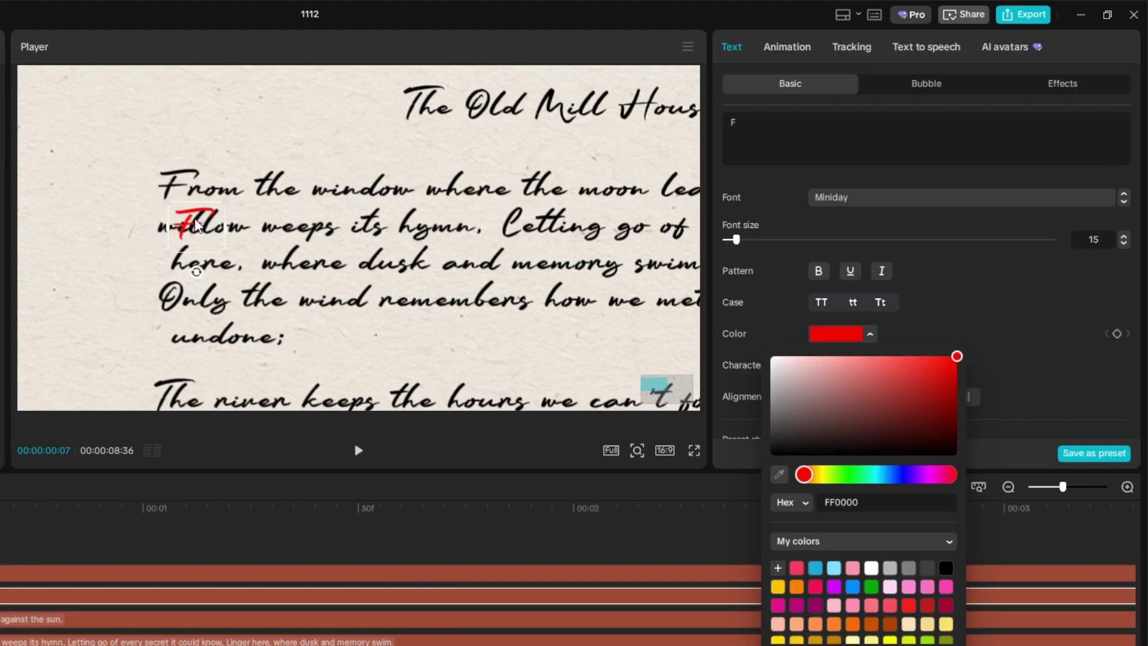
Align the red F exactly over the first letter of "From" in the first verse
left_click_drag(195, 226, 173, 190)
scroll(312, 211, "up", 3)
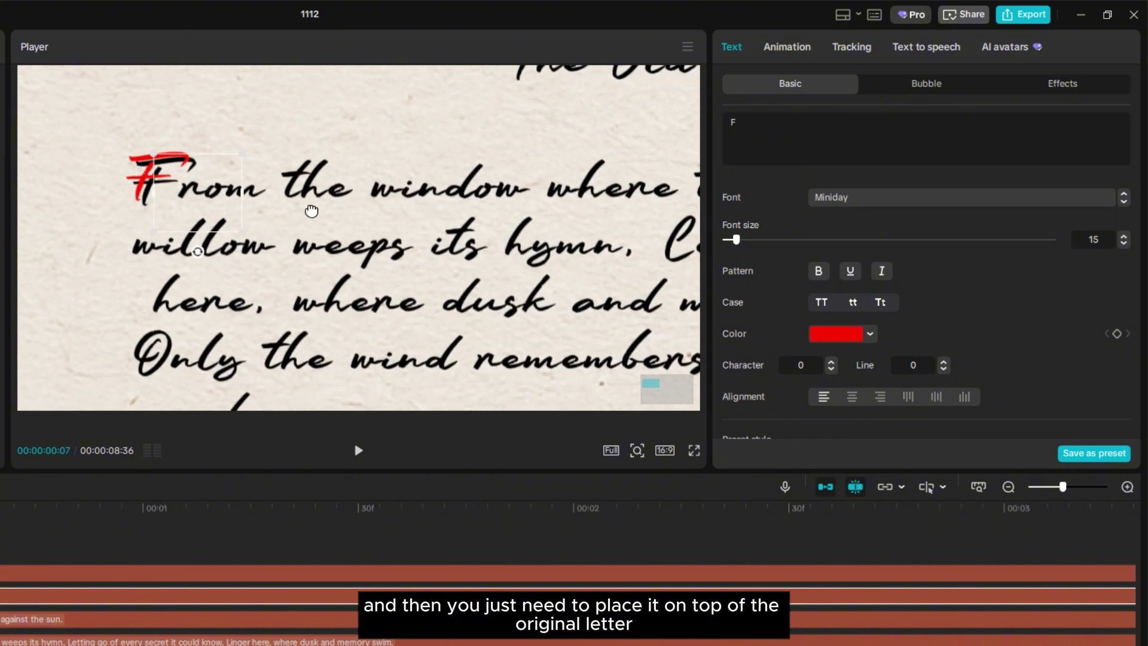
left_click_drag(311, 211, 353, 224)
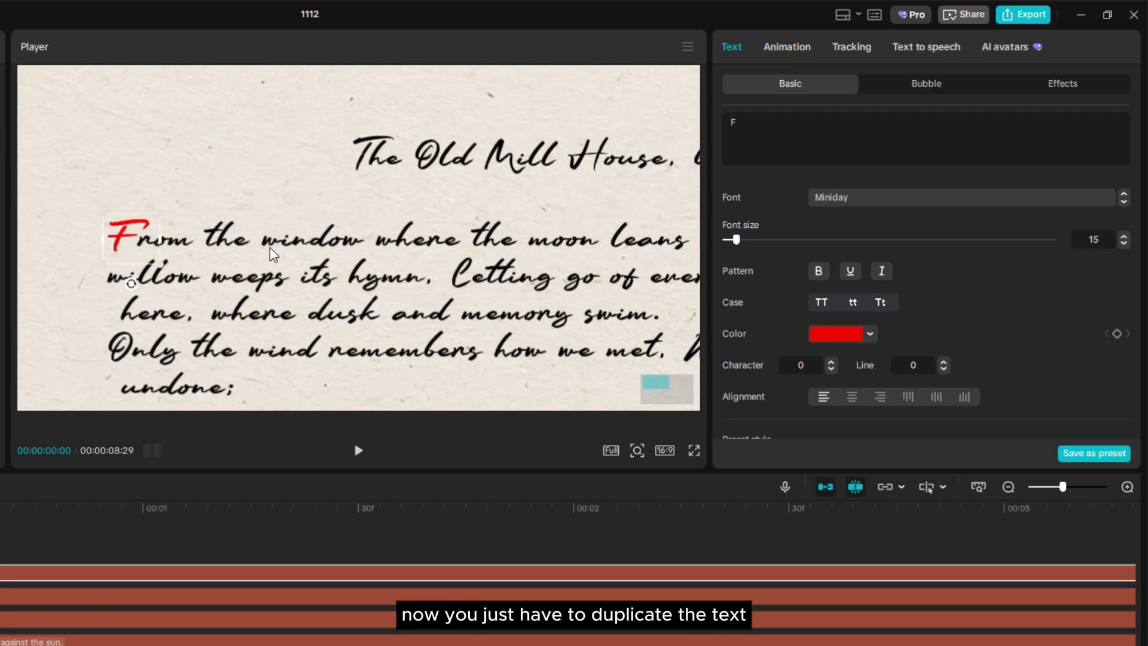
Duplicate the red F, change the copy's text to "O" and place it over the first letter of "On" in the first line
left_click_drag(119, 237, 404, 257)
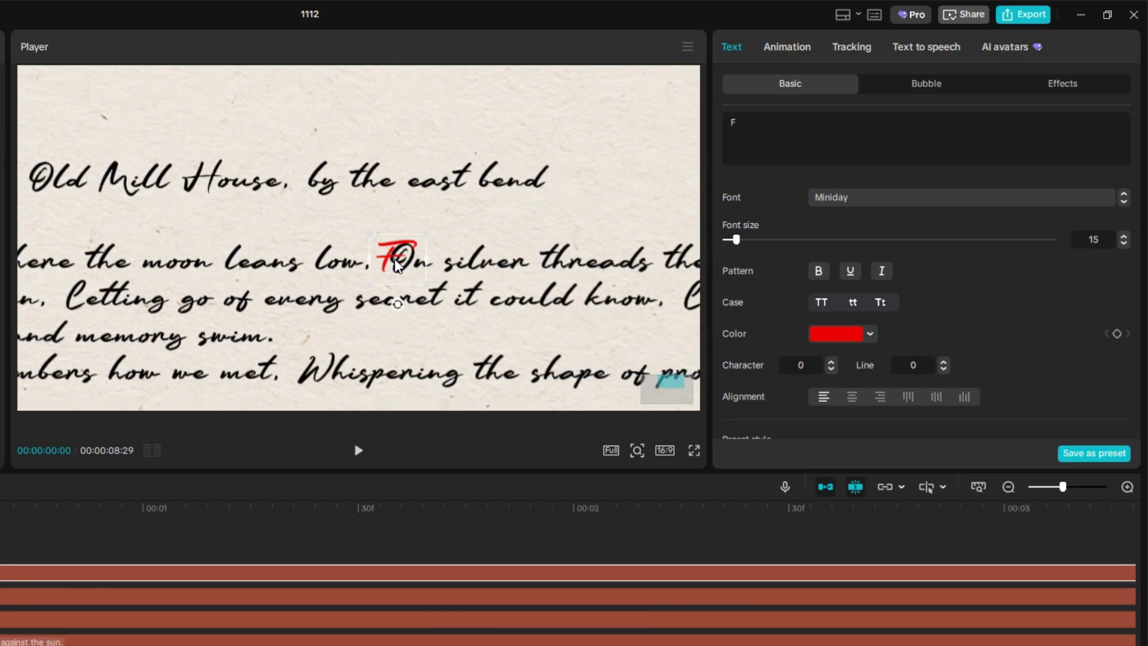
scroll(403, 257, "up", 2)
left_click_drag(463, 302, 362, 261)
left_click(727, 122)
key("BackSpace")
type("O")
scroll(308, 231, "up", 2)
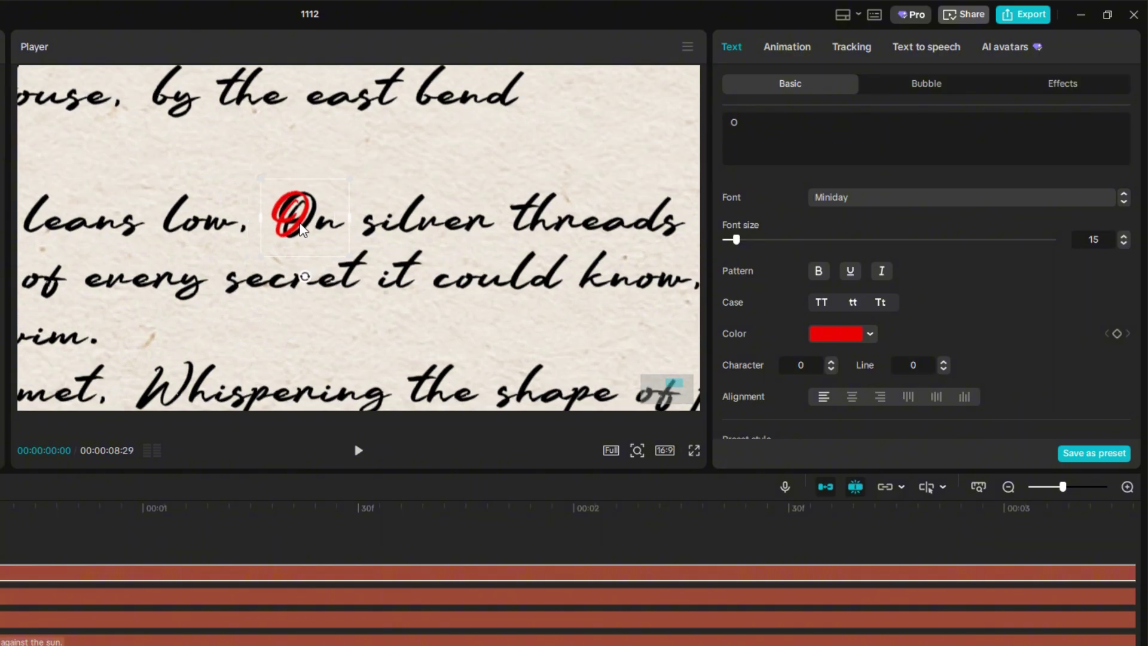
Duplicate the red O, change the copy's text to "L" and place it over the first letter of "Letting" in the first verse
scroll(305, 224, "down", 4)
left_click_drag(72, 239, 348, 215)
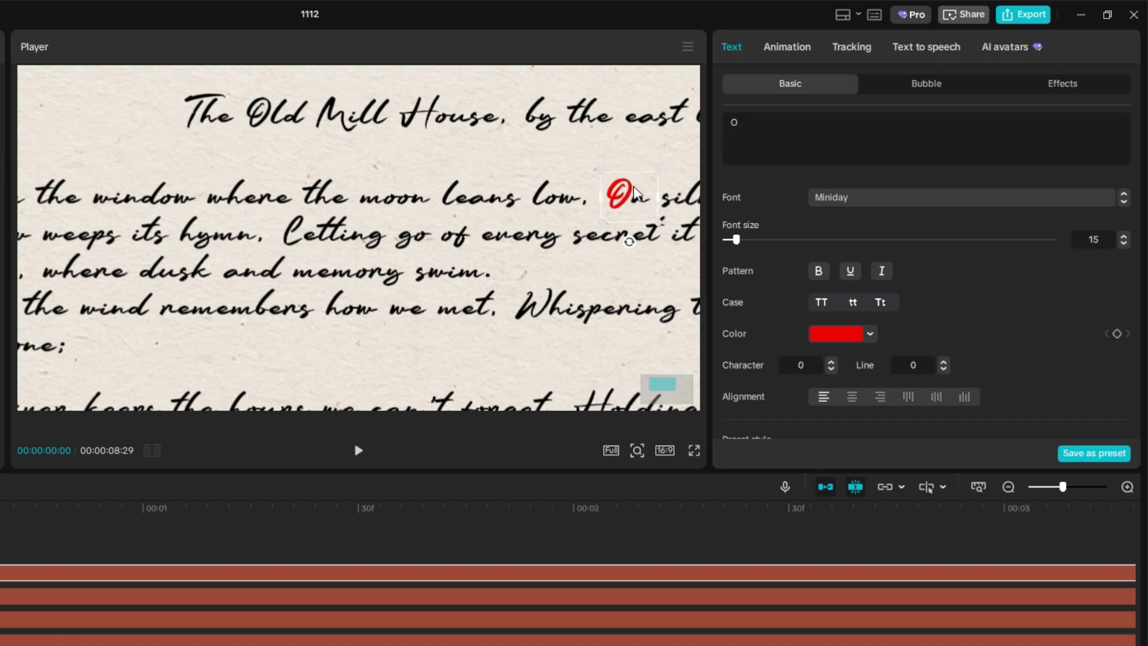
left_click_drag(633, 187, 247, 228)
scroll(299, 233, "up", 5)
scroll(251, 231, "down", 4)
left_click_drag(470, 219, 245, 220)
scroll(245, 220, "down", 2)
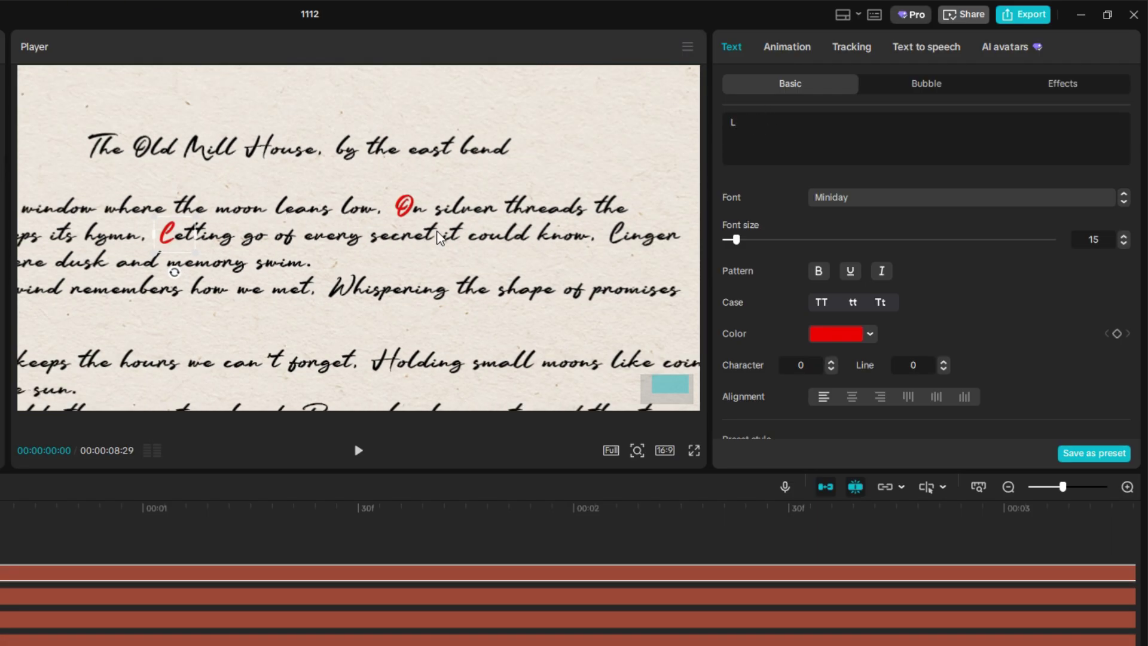
Duplicate the red L and align the copy over the first letter of "Linger" at the end of the second line
left_click_drag(441, 238, 352, 243)
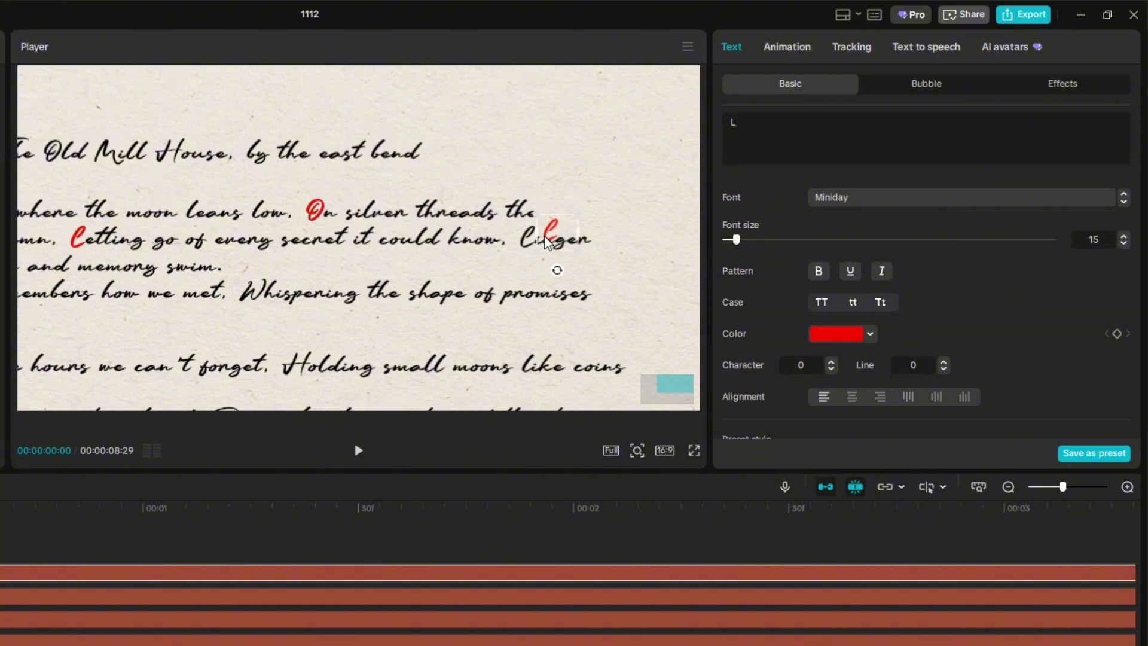
scroll(544, 242, "up", 3)
left_click_drag(459, 246, 205, 271)
scroll(205, 271, "up", 1)
left_click_drag(431, 289, 410, 293)
Duplicate the red O from "On" and align the copy over the first letter of "Only" in the first verse
scroll(410, 292, "down", 3)
left_click_drag(180, 311, 416, 231)
left_click_drag(196, 250, 292, 279)
left_click(292, 263)
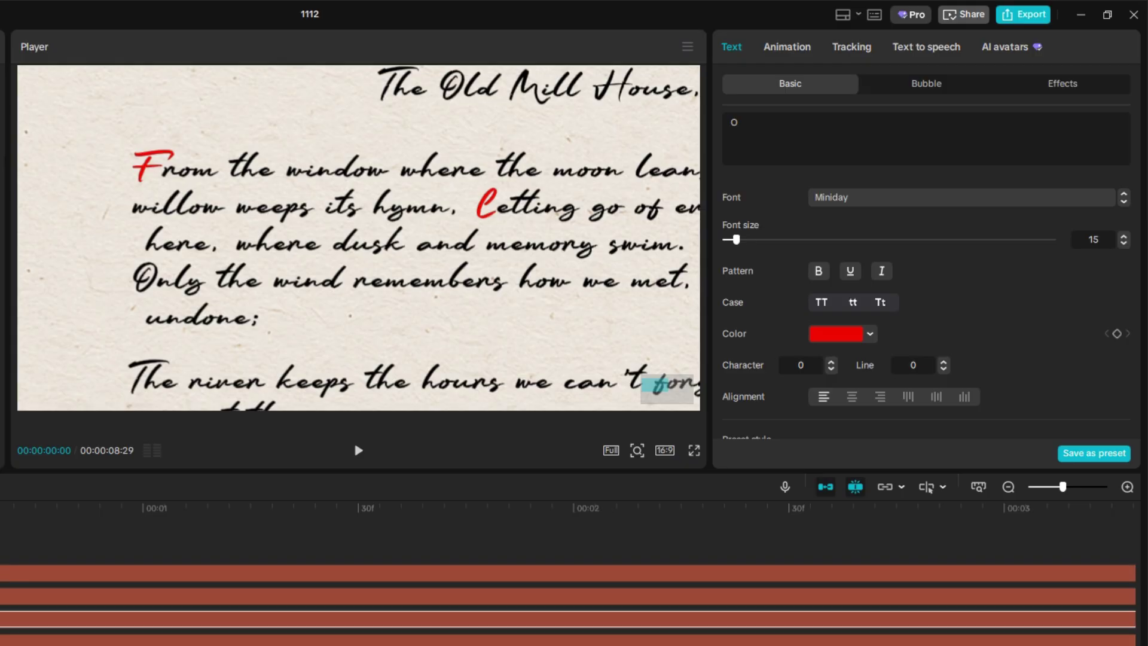
scroll(407, 230, "down", 1)
scroll(175, 389, "down", 1)
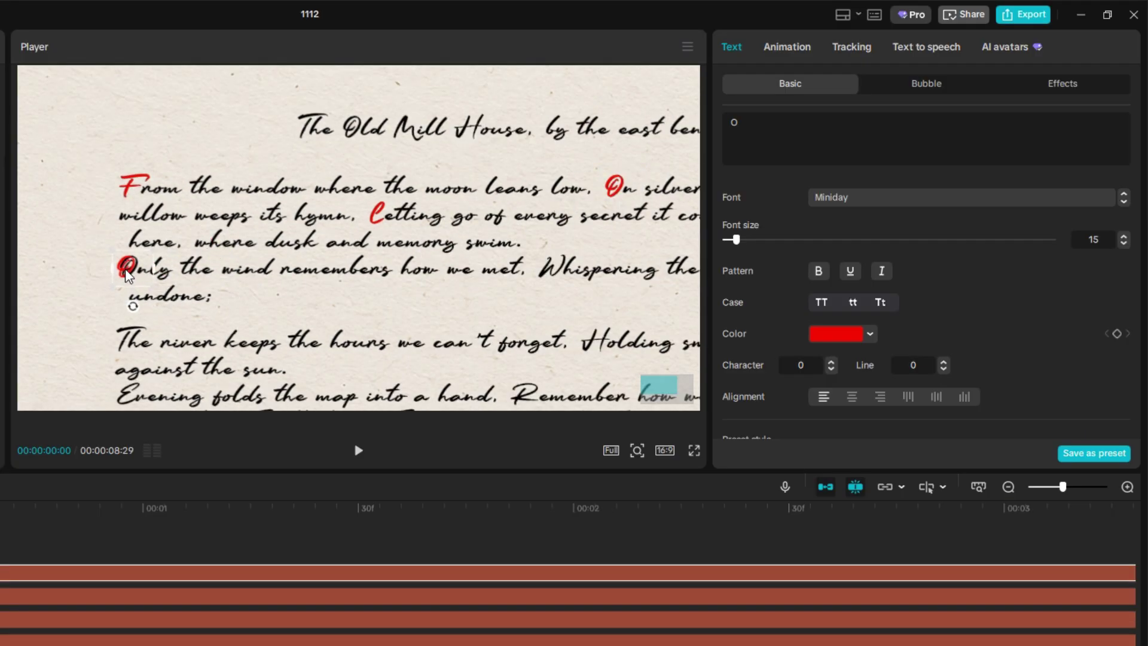
scroll(128, 266, "up", 3)
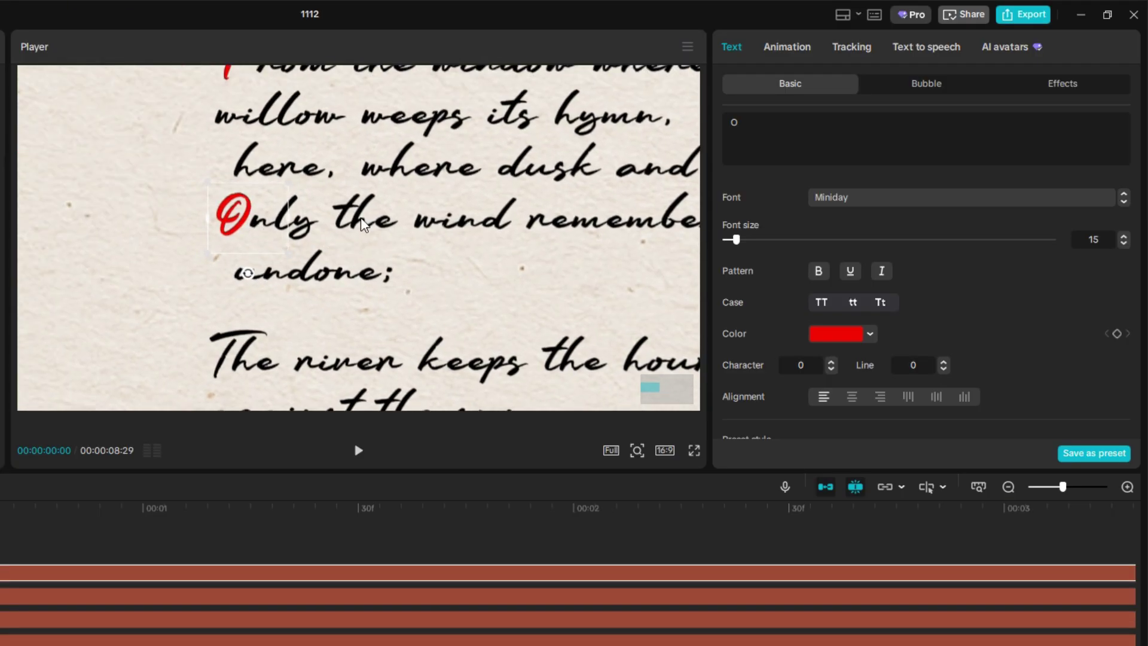
Duplicate the red O, change the copy's text to "W" and align it over the first letter of "Whispering"
scroll(363, 225, "down", 3)
scroll(390, 255, "up", 3)
scroll(199, 275, "down", 2)
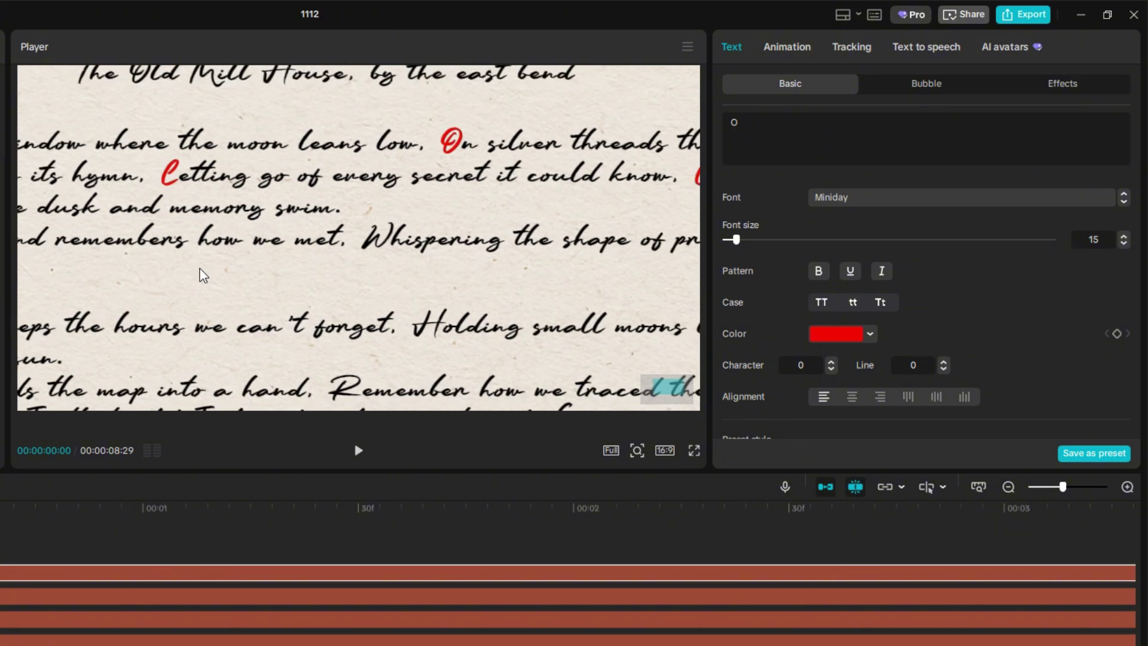
left_click_drag(200, 275, 305, 278)
scroll(482, 254, "up", 3)
left_click_drag(56, 252, 260, 261)
key("BackSpace")
type("W")
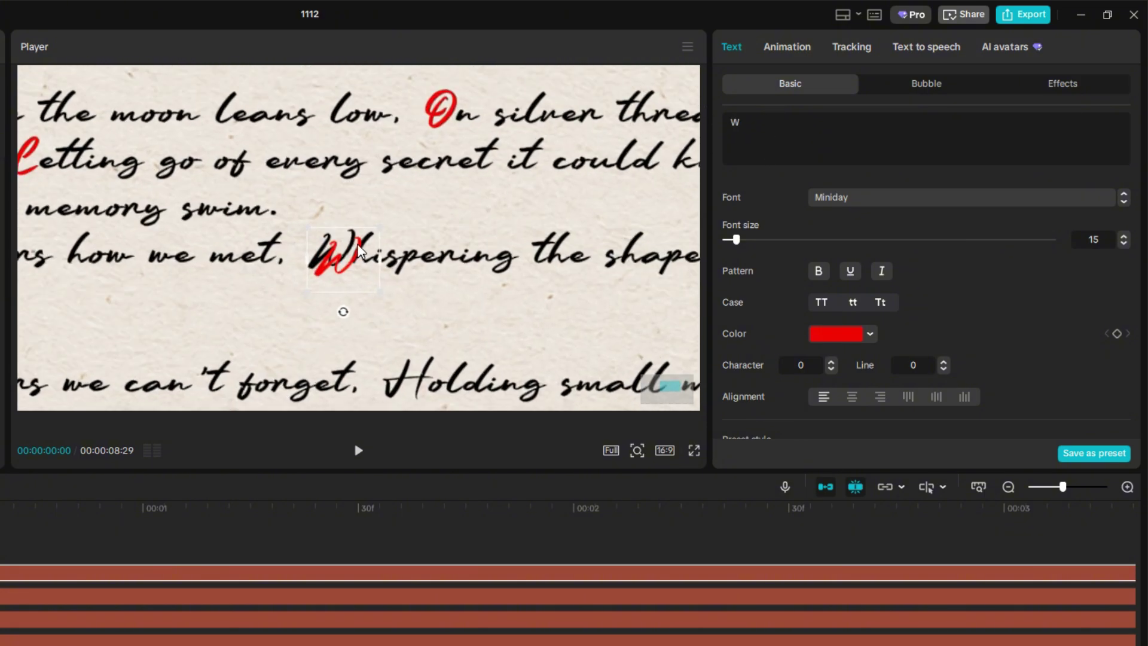
scroll(335, 305, "up", 2)
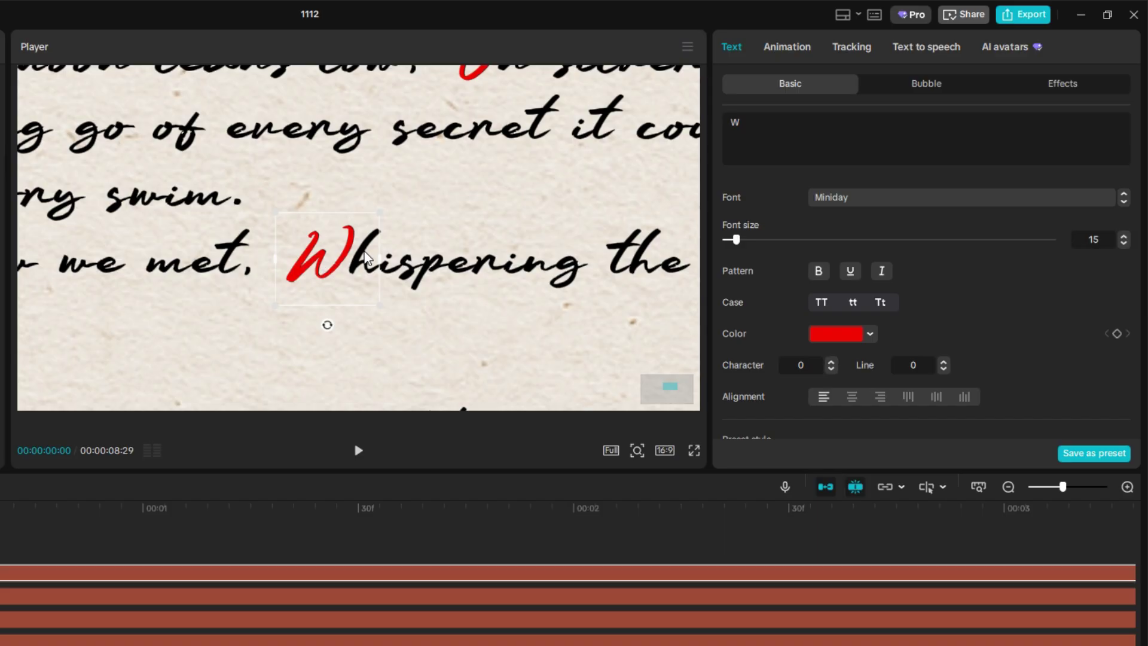
Duplicate the red W, change the copy's text to "T" and align it over the first letter of "The river" in the second verse
scroll(364, 257, "down", 4)
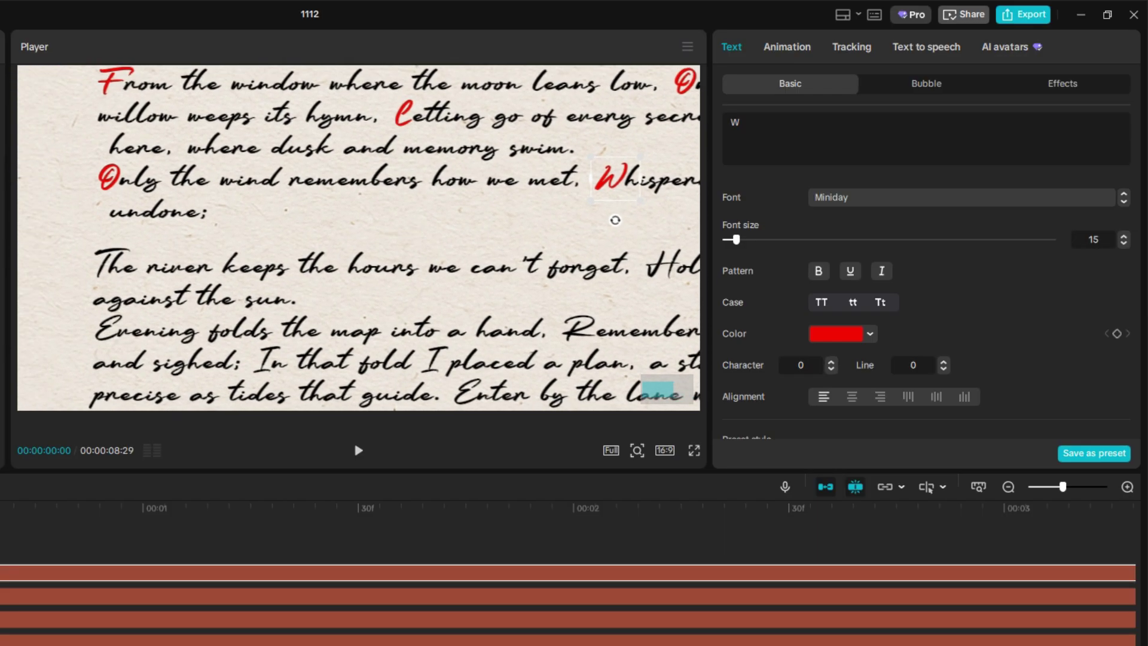
left_click_drag(88, 284, 109, 266)
scroll(109, 266, "up", 3)
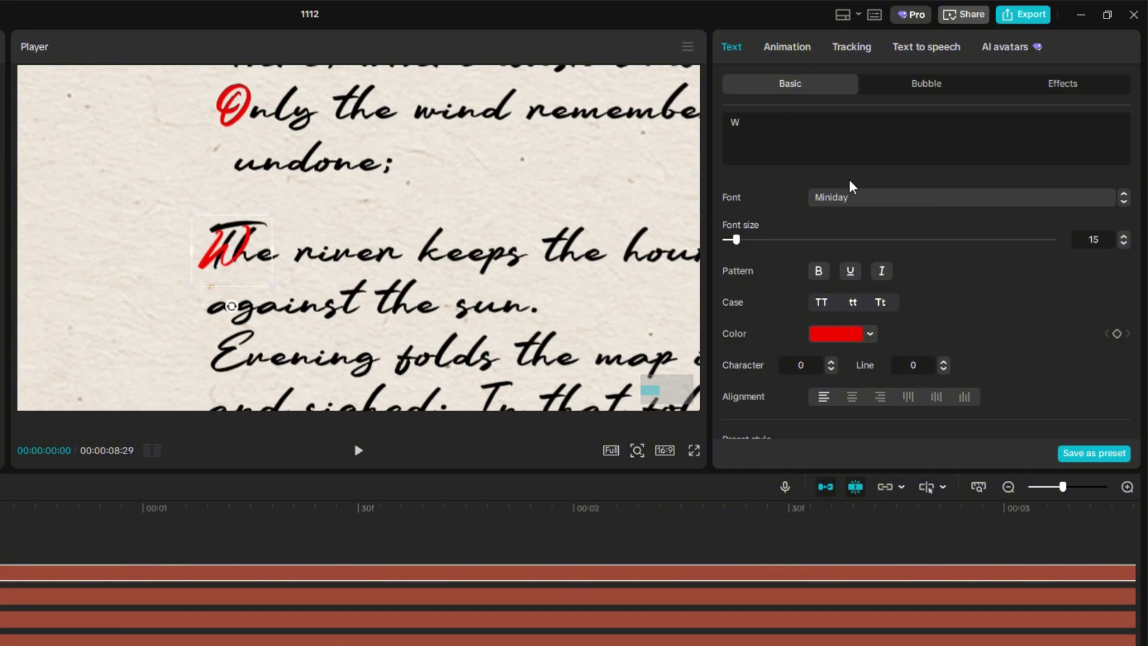
key("BackSpace")
type("T")
Duplicate the red T, change the copy's text to "H" and align it over the first letter of "Holding"
scroll(239, 258, "down", 3)
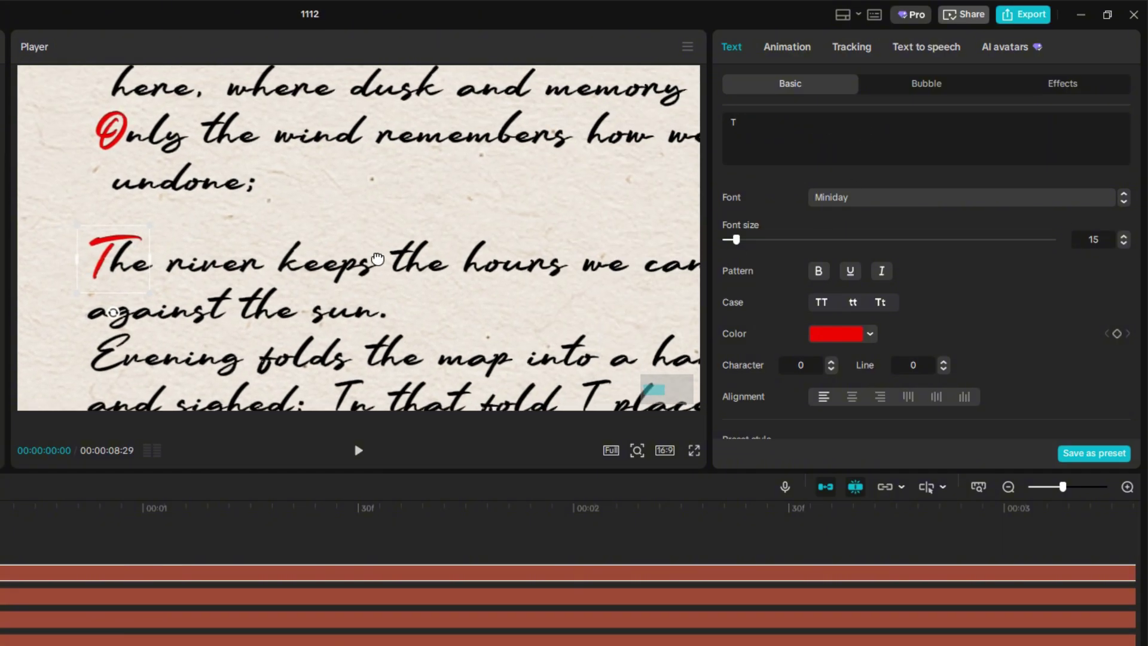
left_click_drag(377, 259, 647, 274)
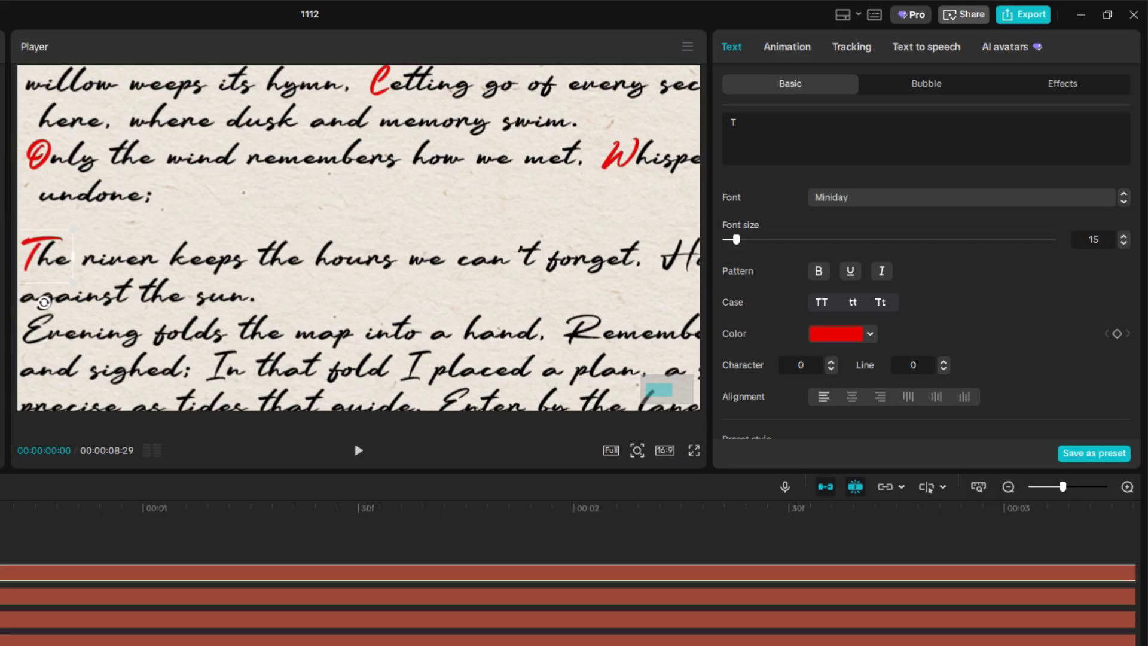
left_click_drag(481, 261, 639, 260)
left_click_drag(683, 261, 326, 283)
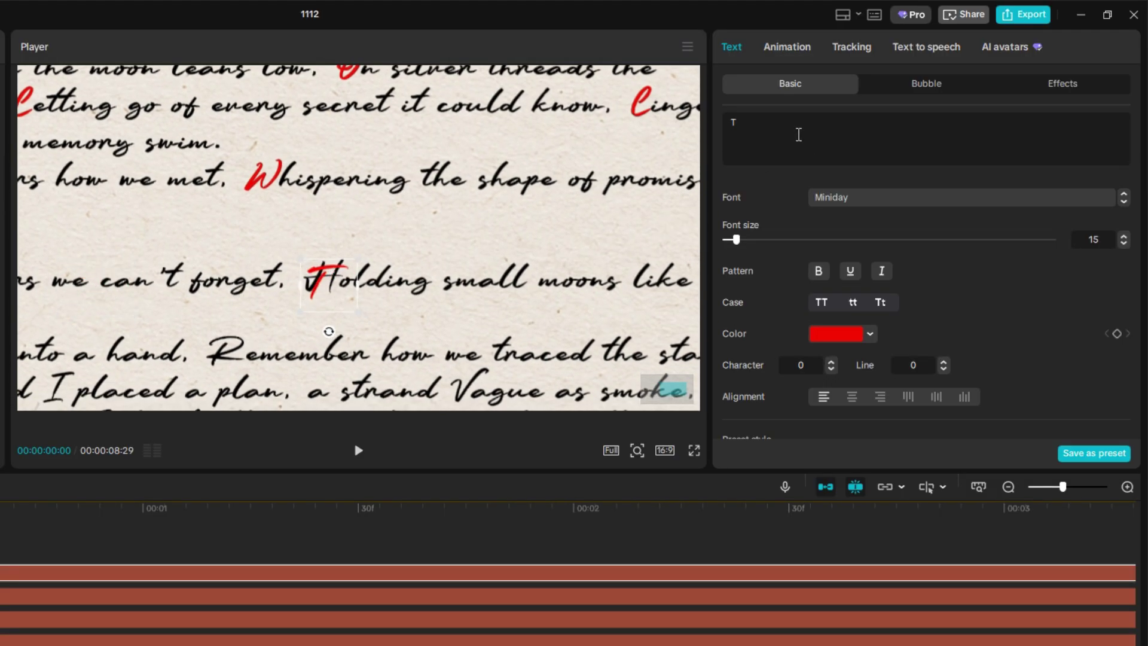
left_click(799, 134)
key("BackSpace")
type("H")
scroll(300, 291, "up", 3)
left_click_drag(311, 327, 305, 315)
Duplicate the red H, change the copy's text to "E" and align it over the first letter of "Evening"
scroll(426, 297, "down", 4)
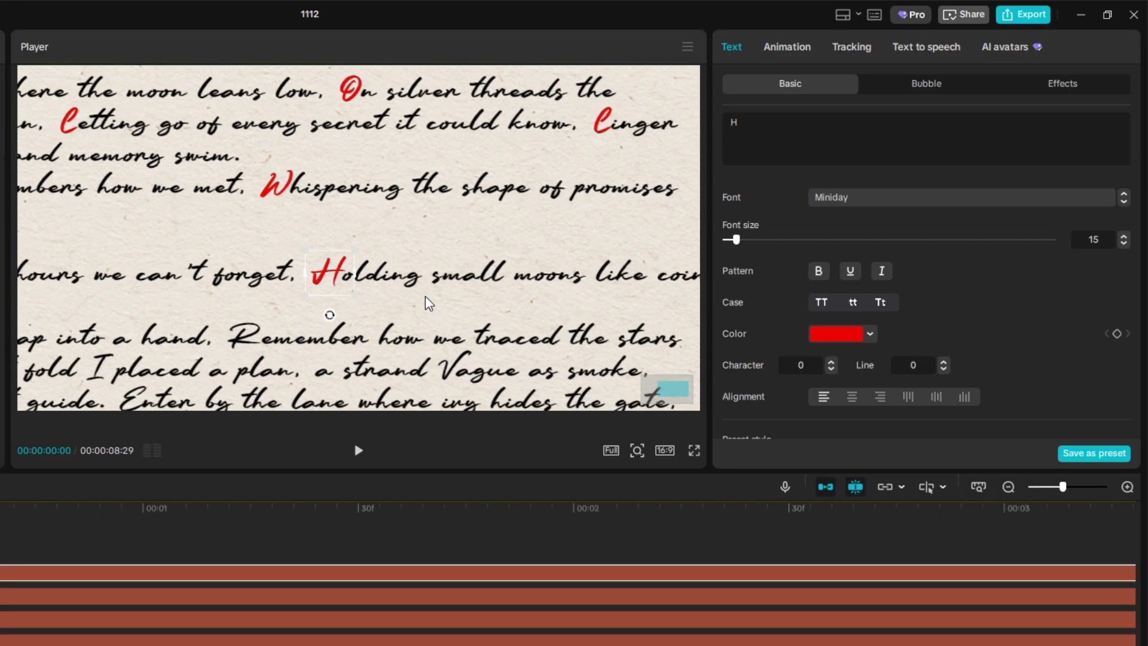
left_click_drag(530, 302, 619, 235)
left_click_drag(231, 275, 494, 275)
scroll(231, 277, "up", 1)
scroll(349, 316, "down", 1)
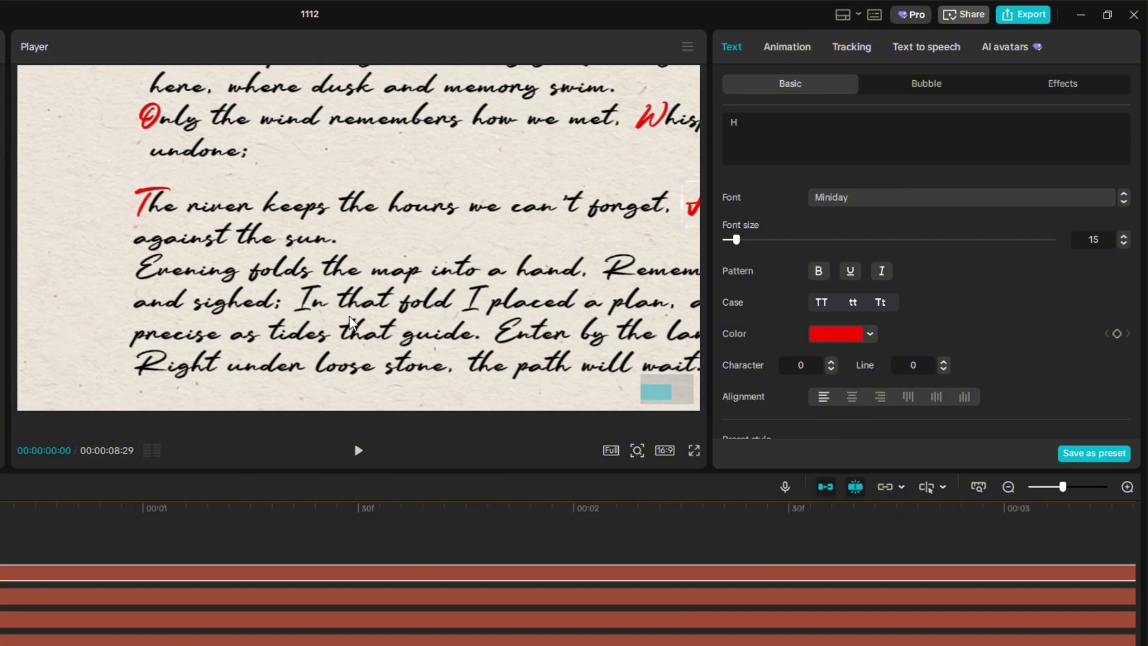
scroll(149, 275, "up", 3)
left_click_drag(230, 293, 322, 242)
left_click_drag(741, 123, 720, 126)
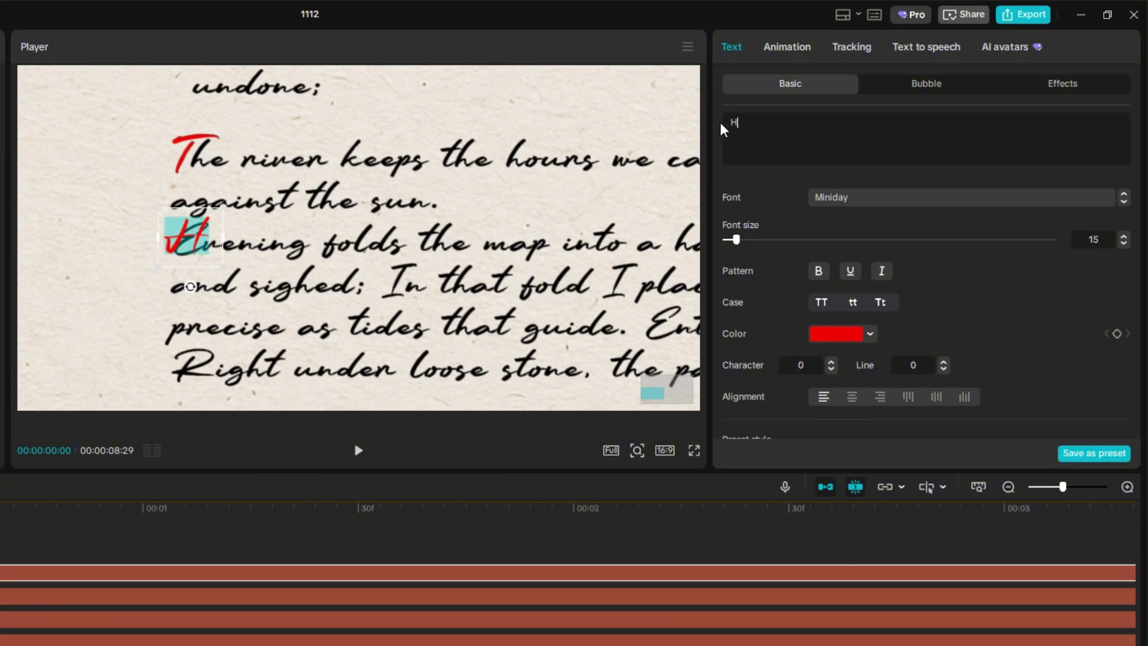
type("E")
scroll(204, 284, "up", 1)
scroll(143, 254, "up", 1)
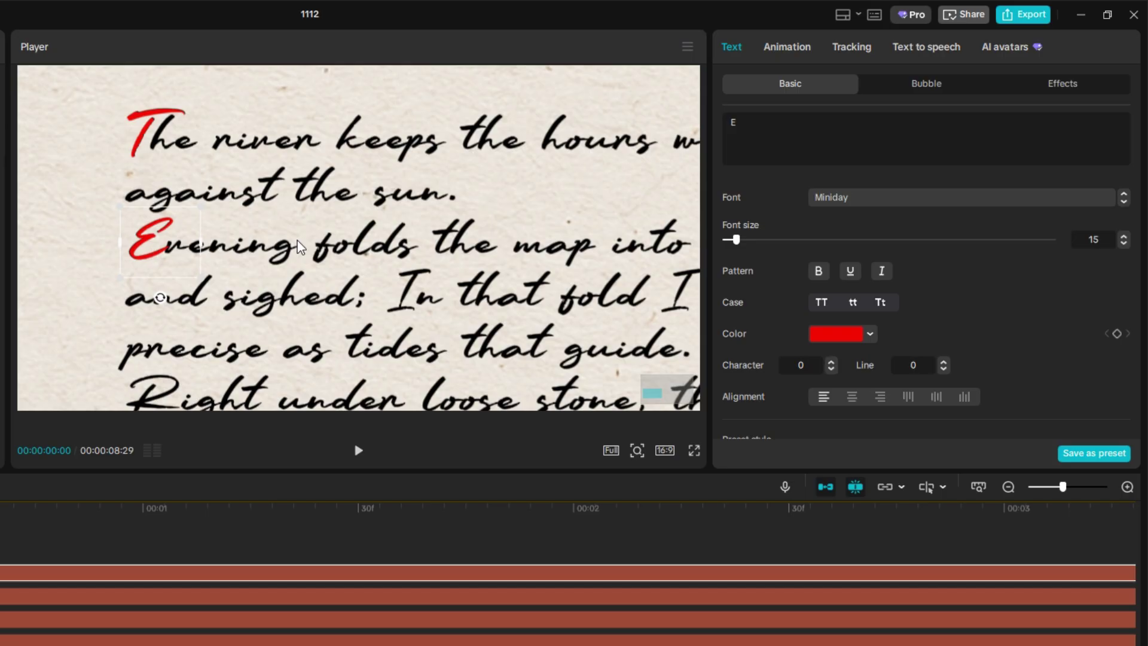
Duplicate the red E, change the copy's text to "R" and align it over the first letter of "Remember"
scroll(299, 246, "down", 2)
scroll(184, 331, "left", 1)
left_click_drag(540, 254, 620, 256)
scroll(619, 256, "up", 2)
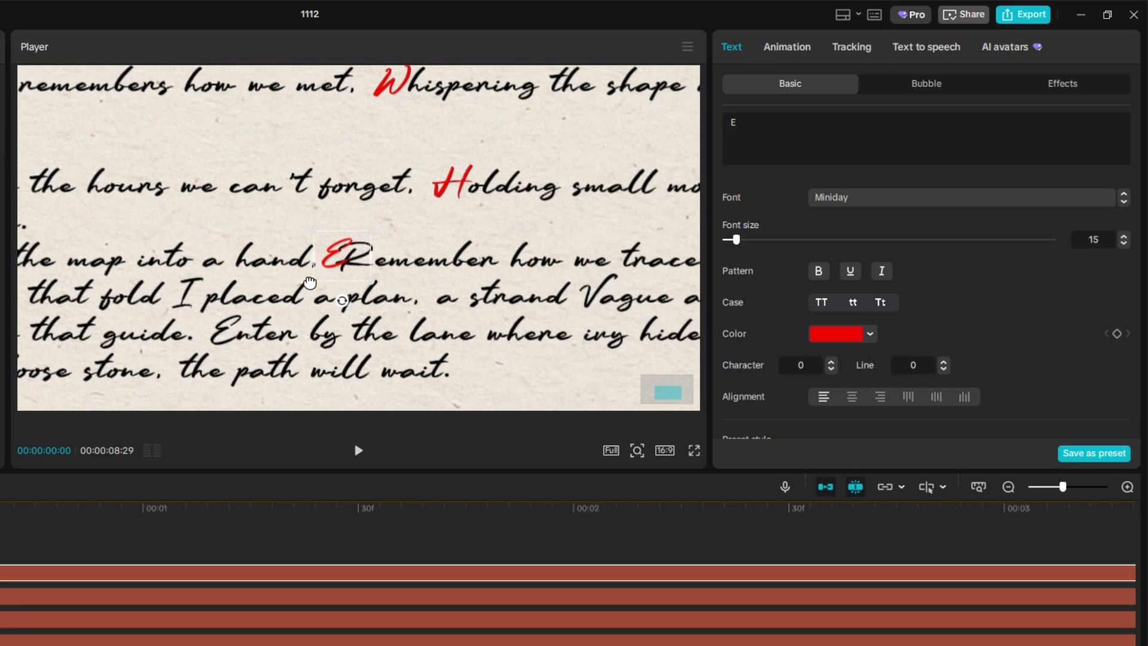
scroll(267, 268, "up", 1)
left_click_drag(245, 271, 420, 275)
Duplicate the red R, change the copy's text to "I" and align it over the first letter of "In that fold"
scroll(263, 269, "down", 2)
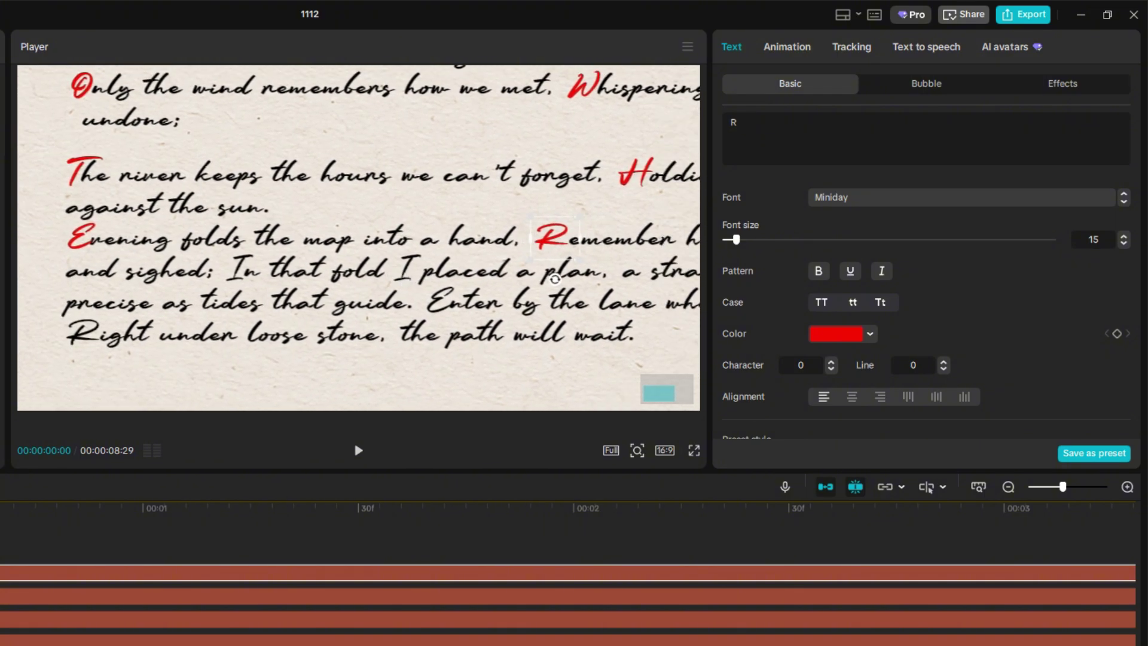
scroll(228, 279, "up", 3)
left_click_drag(528, 247, 362, 229)
double_click(359, 239)
type("I")
left_click_drag(561, 228, 332, 226)
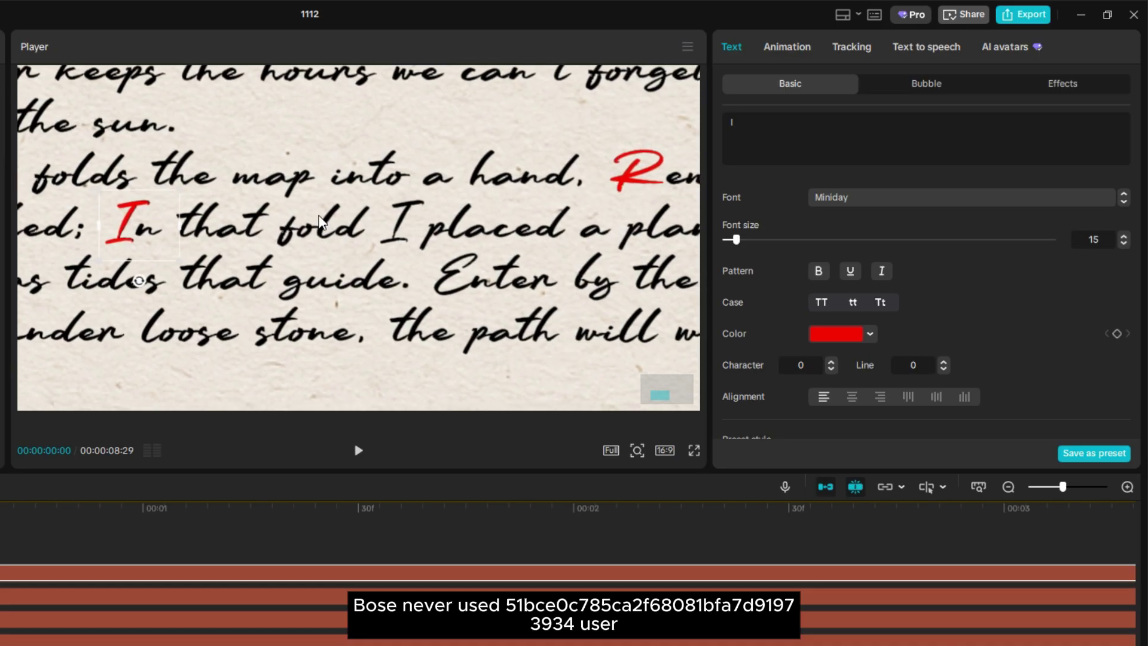
Duplicate the red I, change the copy's text to "V" and align it over the first letter of "Vague"
scroll(332, 227, "down", 3)
left_click_drag(538, 231, 468, 235)
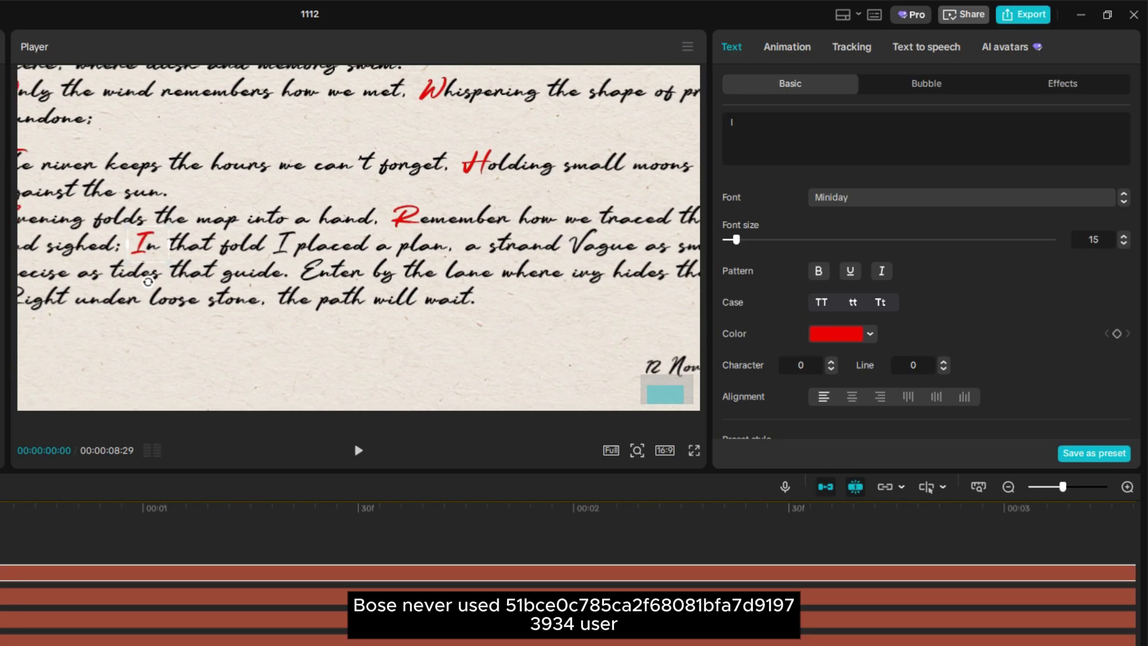
left_click_drag(568, 245, 588, 243)
left_click_drag(562, 269, 383, 299)
scroll(382, 297, "up", 3)
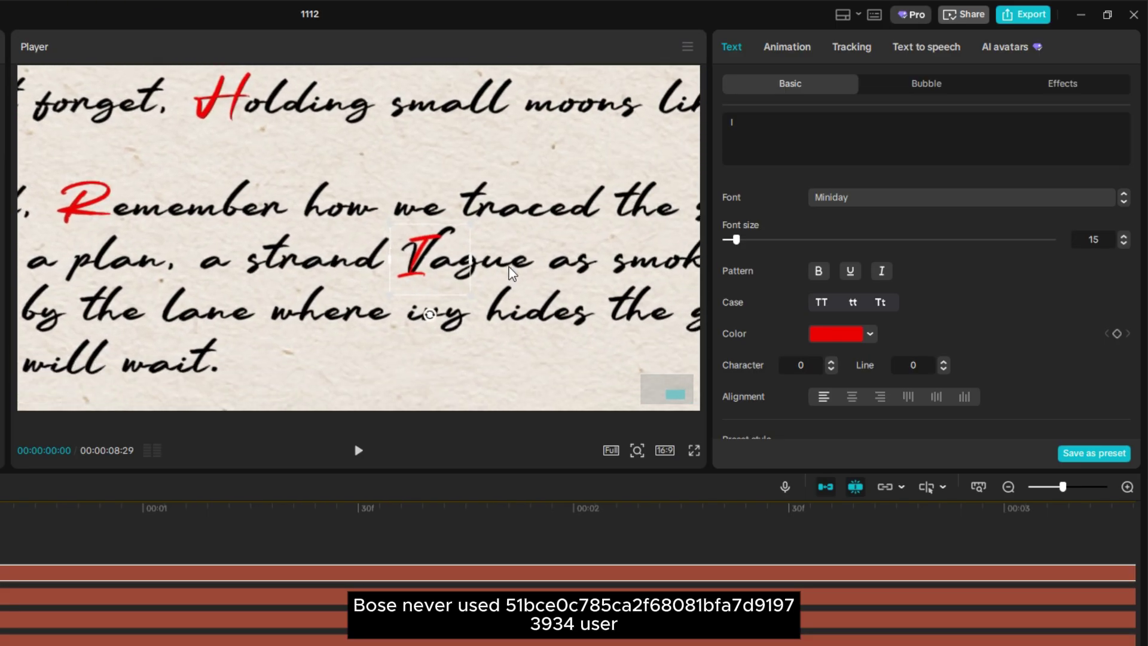
type("V")
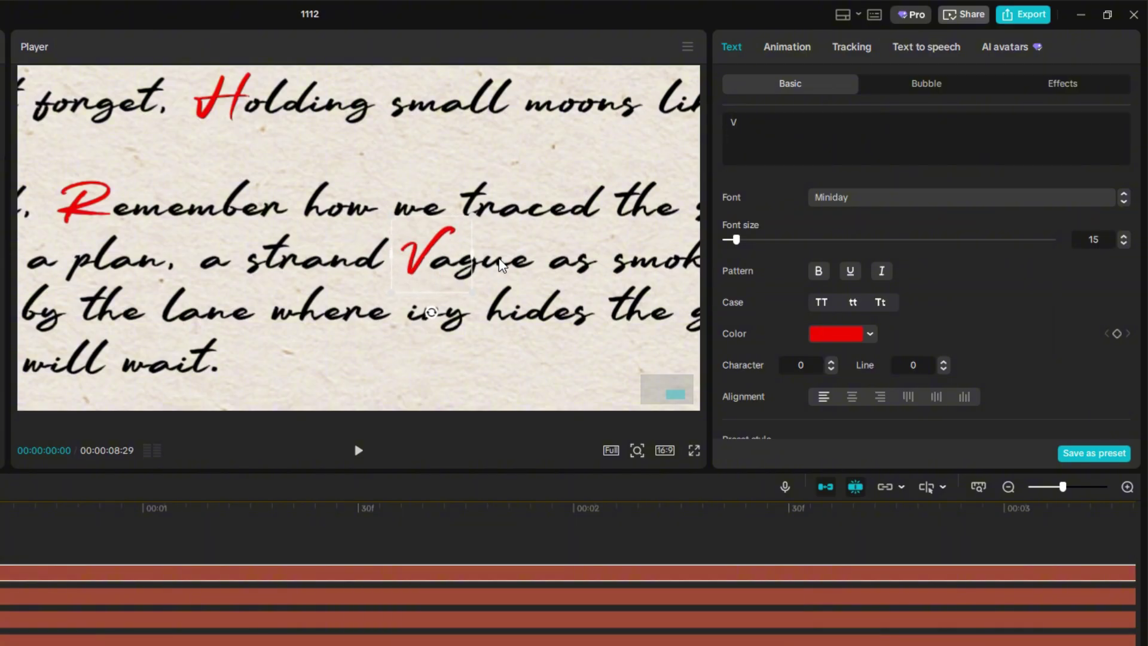
Duplicate the red V, change the copy's text to "E" and align it over the first letter of "Enter"
scroll(501, 265, "down", 4)
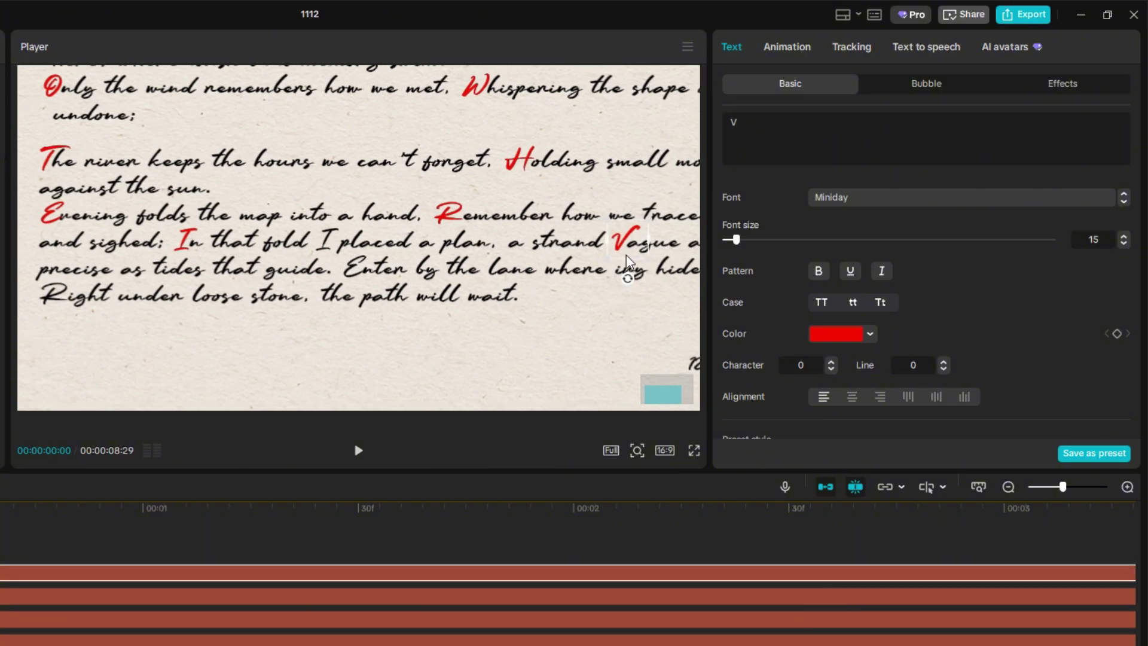
scroll(357, 279, "up", 2)
key("BackSpace")
type("E")
scroll(353, 299, "up", 3)
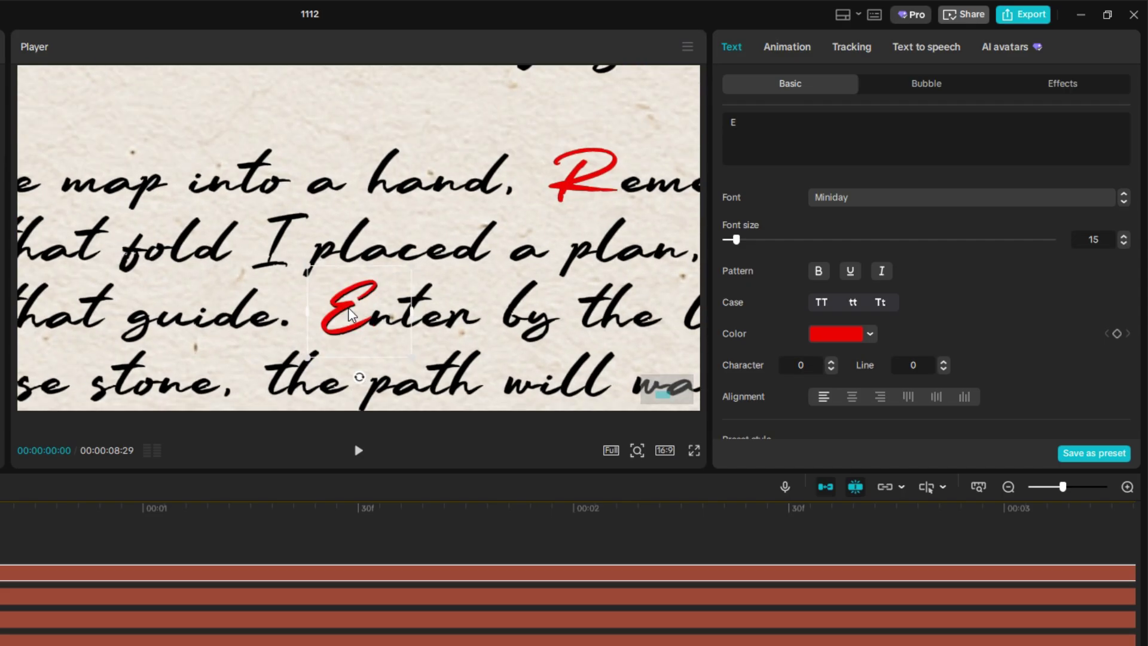
Duplicate the red E, change the copy's text to "R" and place it over the first letter of "Right" in the last line
scroll(417, 304, "down", 4)
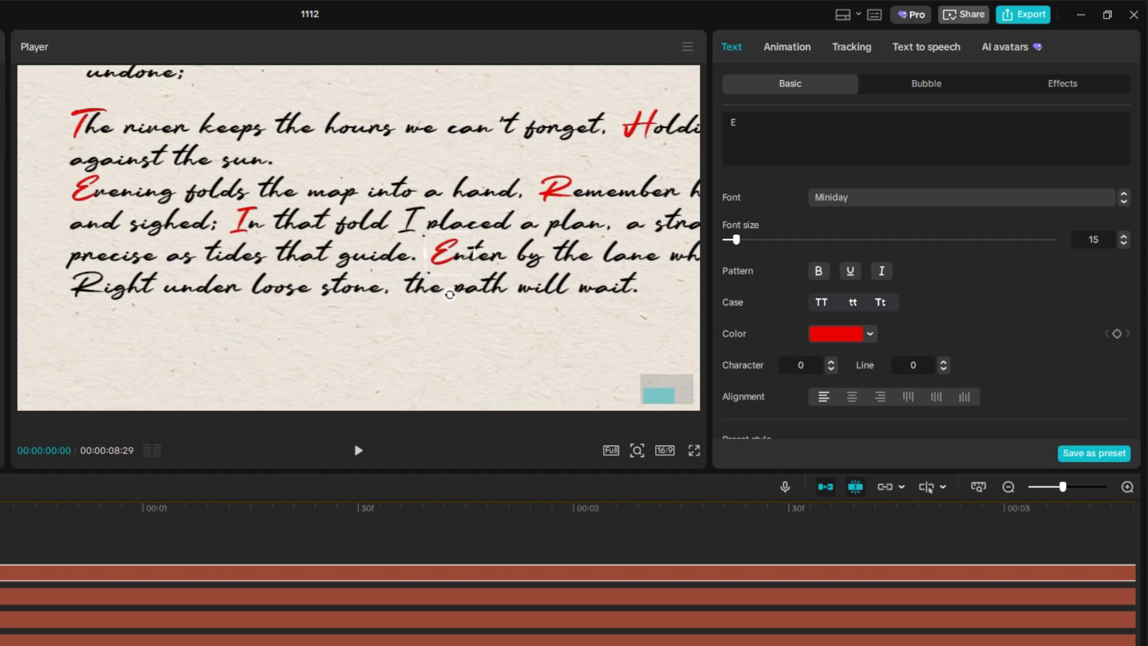
scroll(88, 326, "up", 2)
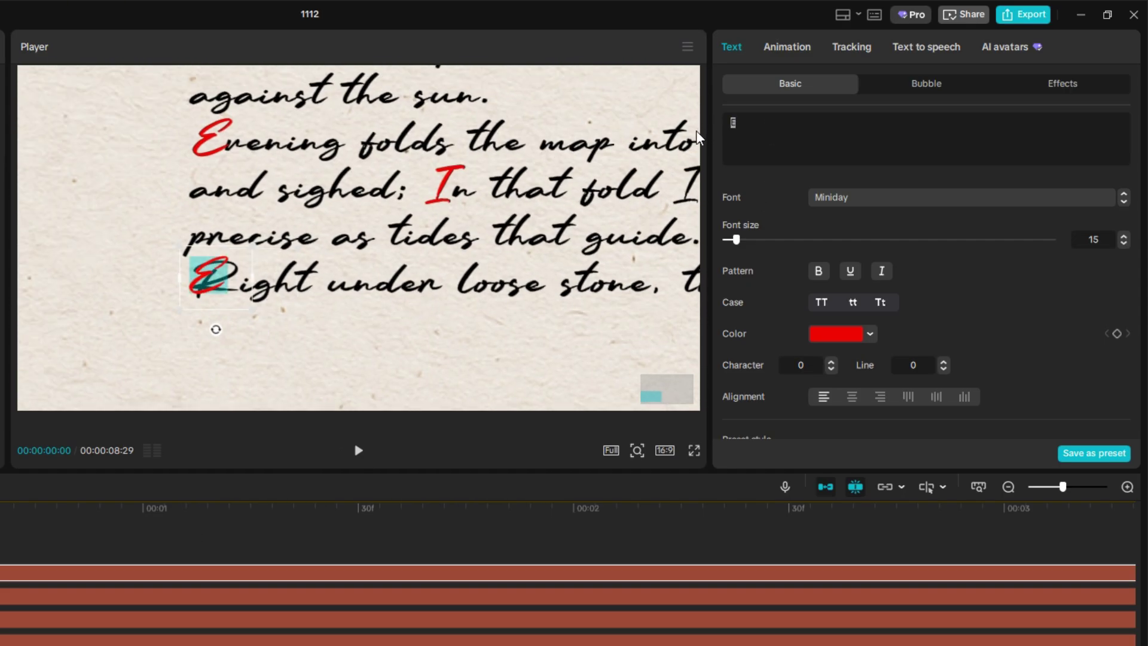
scroll(469, 263, "down", 3)
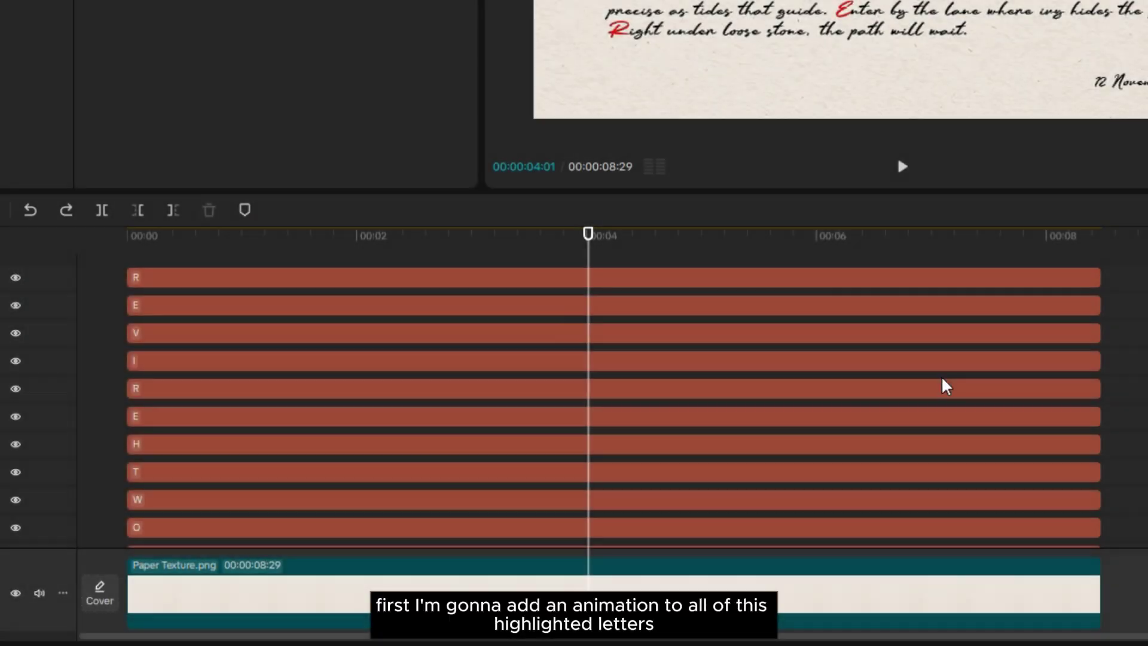
Select all the red highlight letter clips and move them together so they start at 00:00:04:01
scroll(943, 379, "up", 1)
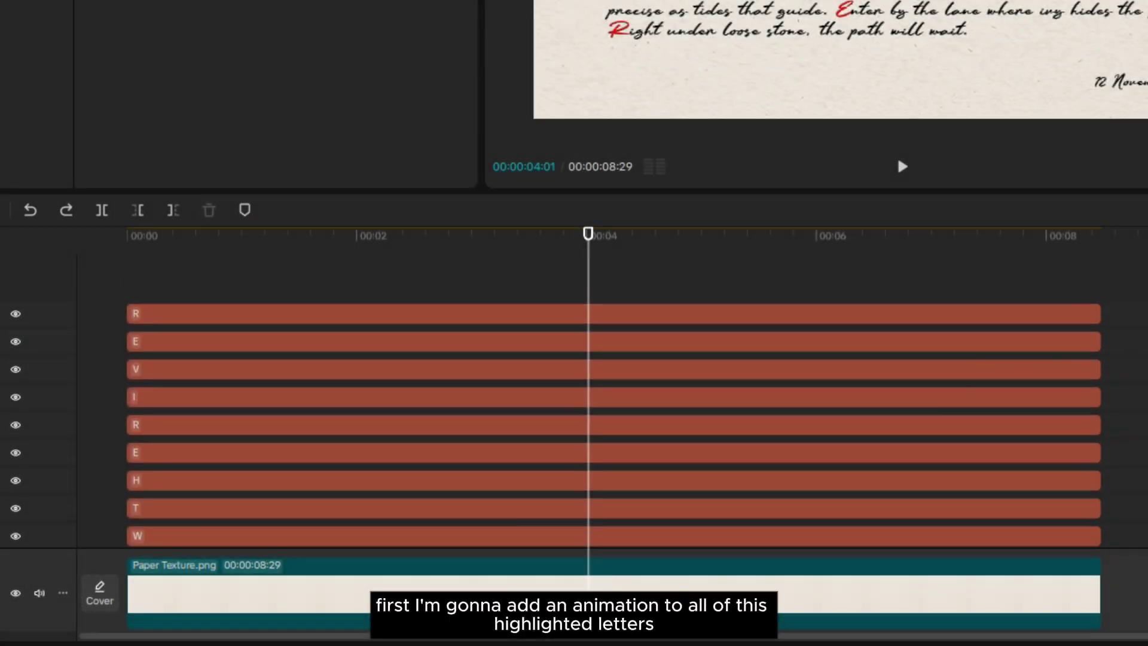
left_click_drag(1134, 290, 737, 443)
left_click_drag(700, 465, 694, 366)
scroll(648, 361, "up", 4)
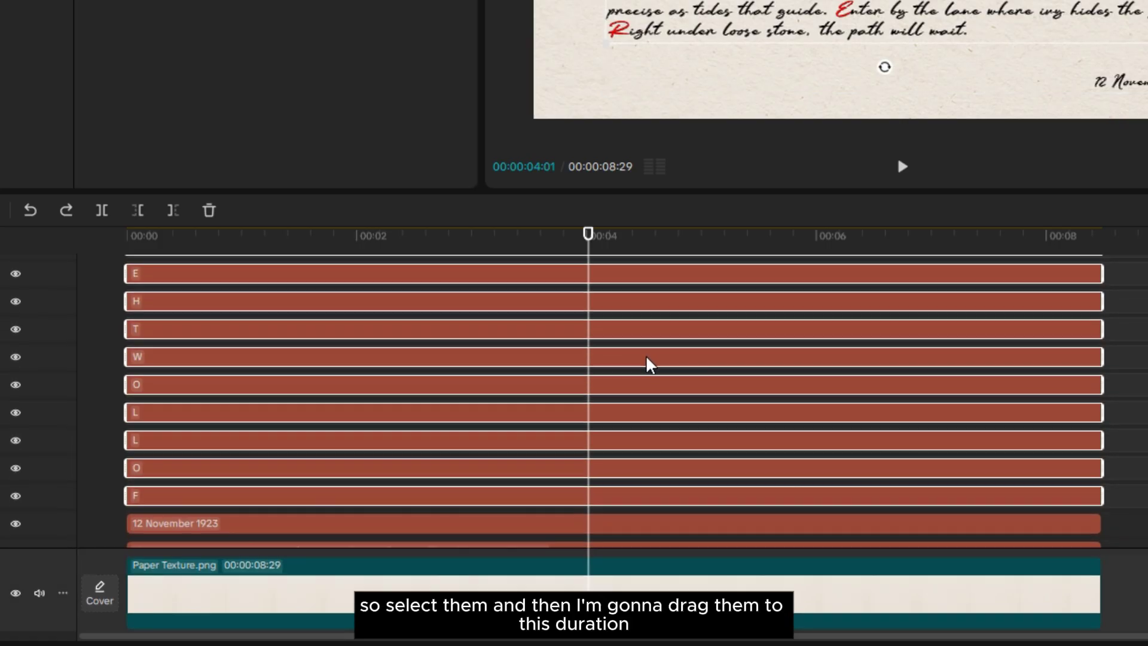
left_click_drag(453, 269, 913, 272)
Apply the Fade In text animation to all the selected red letter clips
scroll(604, 395, "down", 4)
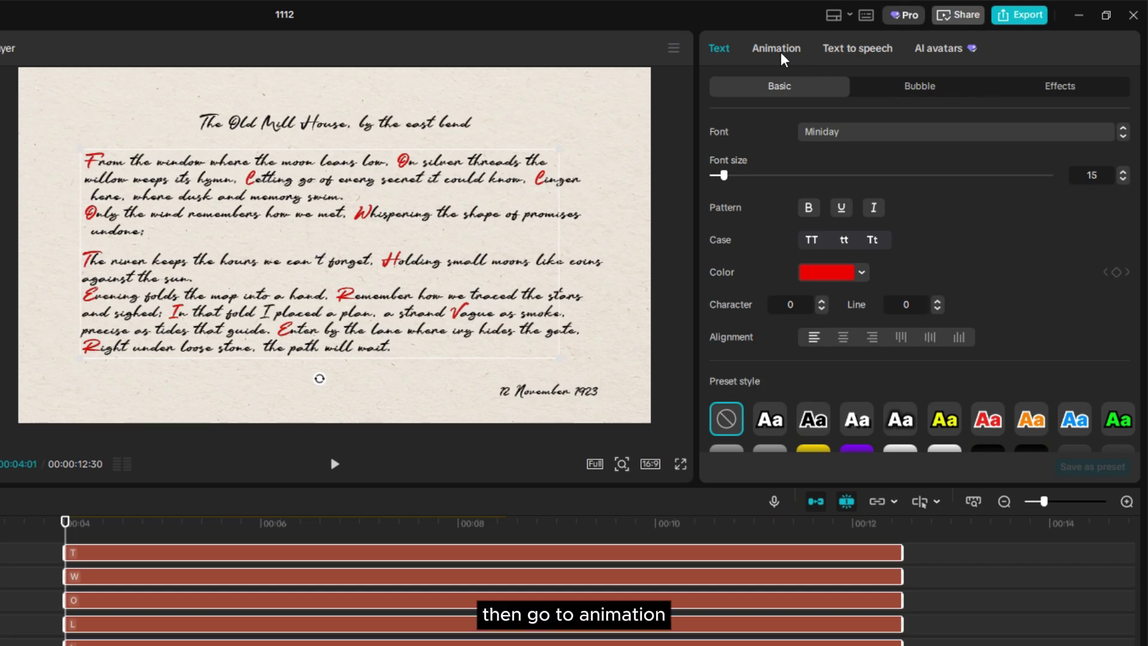
left_click(780, 52)
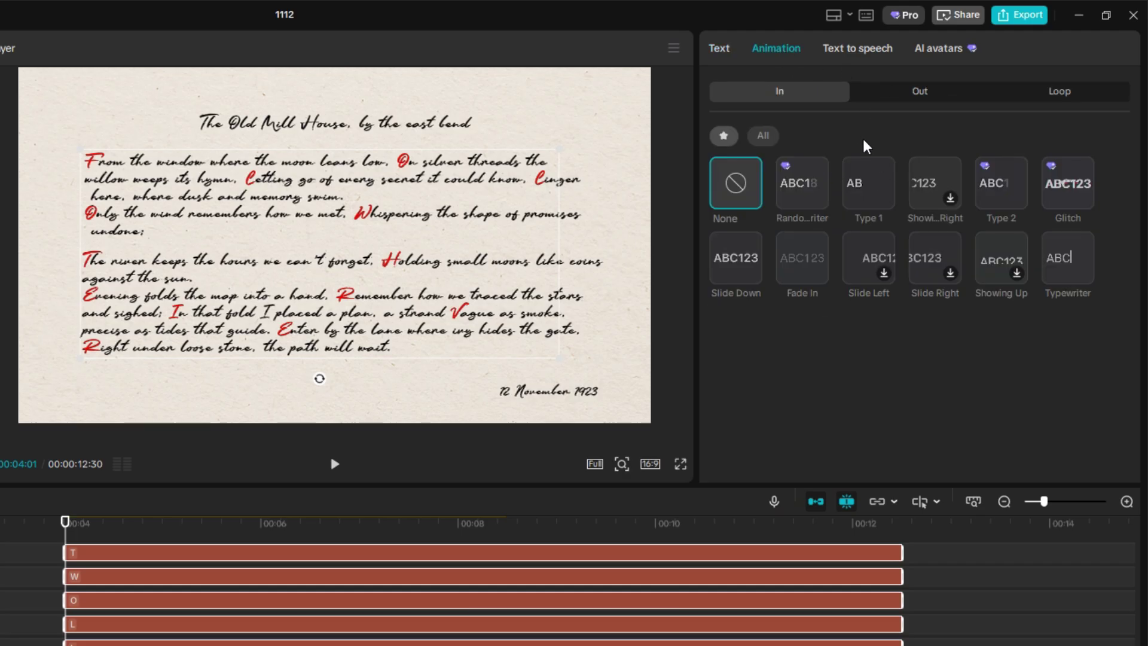
left_click(789, 262)
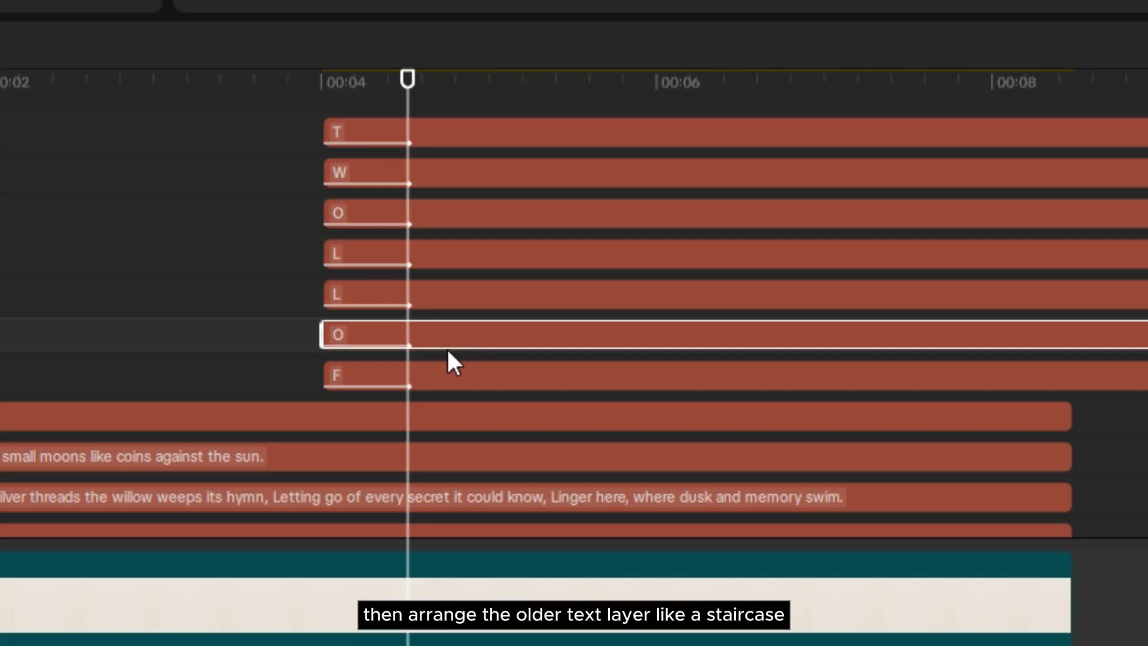
Stagger the first O and both L clips so each starts where the previous letter's fade-in ends
scroll(461, 302, "down", 2)
left_click_drag(442, 274, 522, 275)
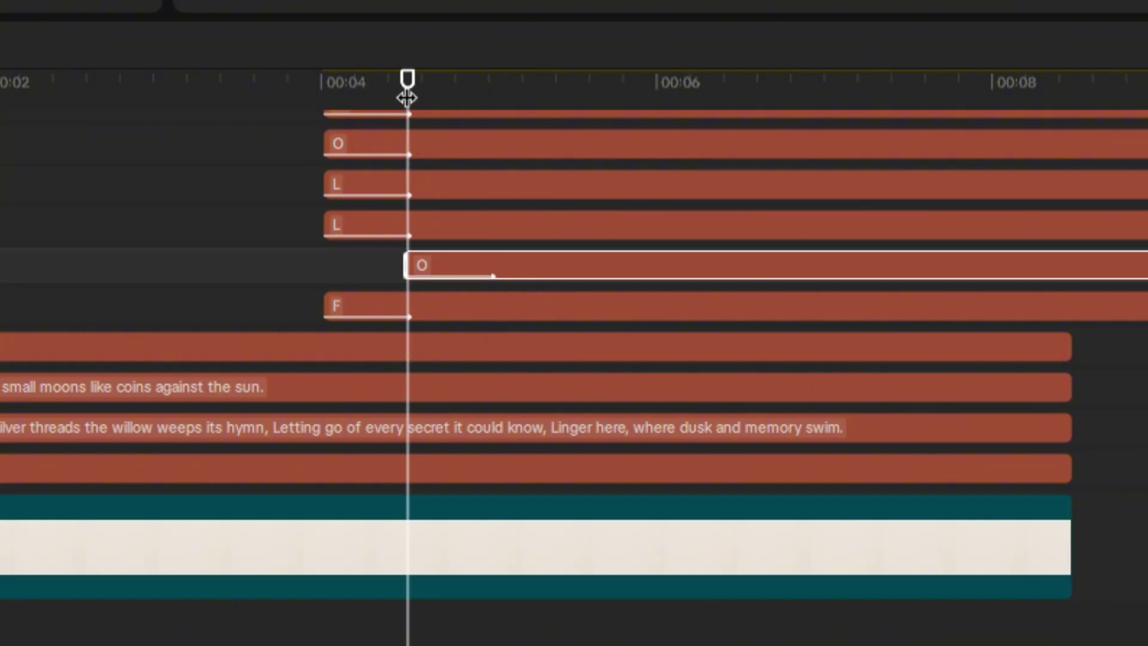
left_click_drag(406, 91, 497, 106)
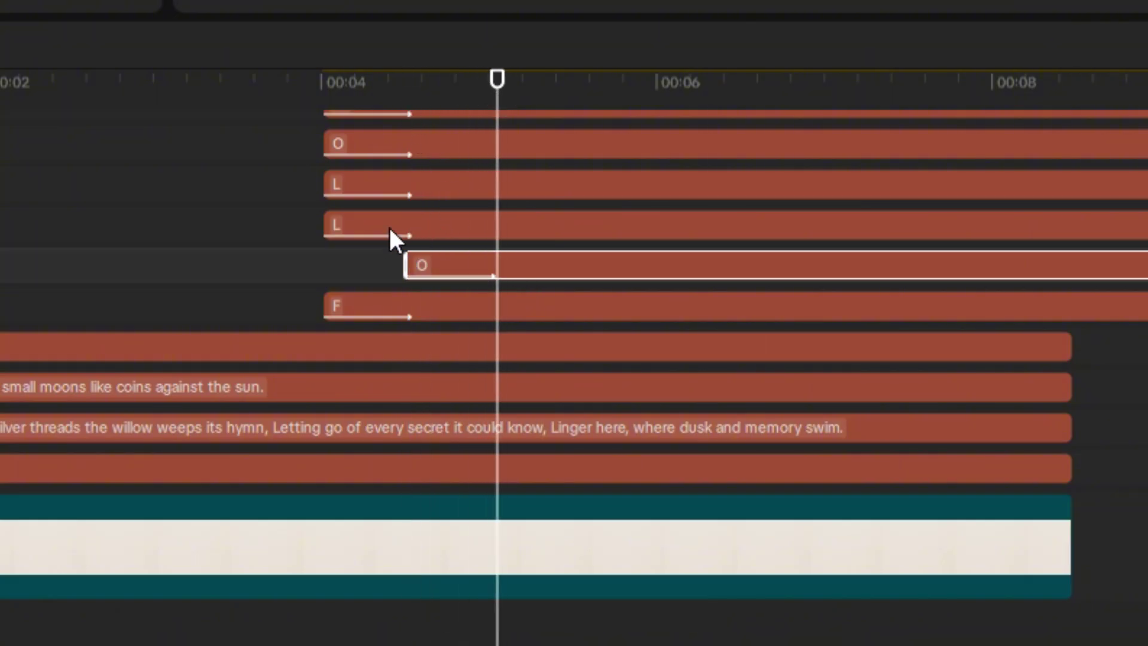
left_click_drag(396, 226, 570, 226)
scroll(518, 238, "up", 2)
left_click_drag(499, 96, 586, 96)
left_click_drag(457, 256, 717, 251)
Continue the staircase with the second O, the W and the T, each starting at the end of the preceding fade-in
scroll(604, 277, "up", 2)
left_click_drag(586, 90, 687, 102)
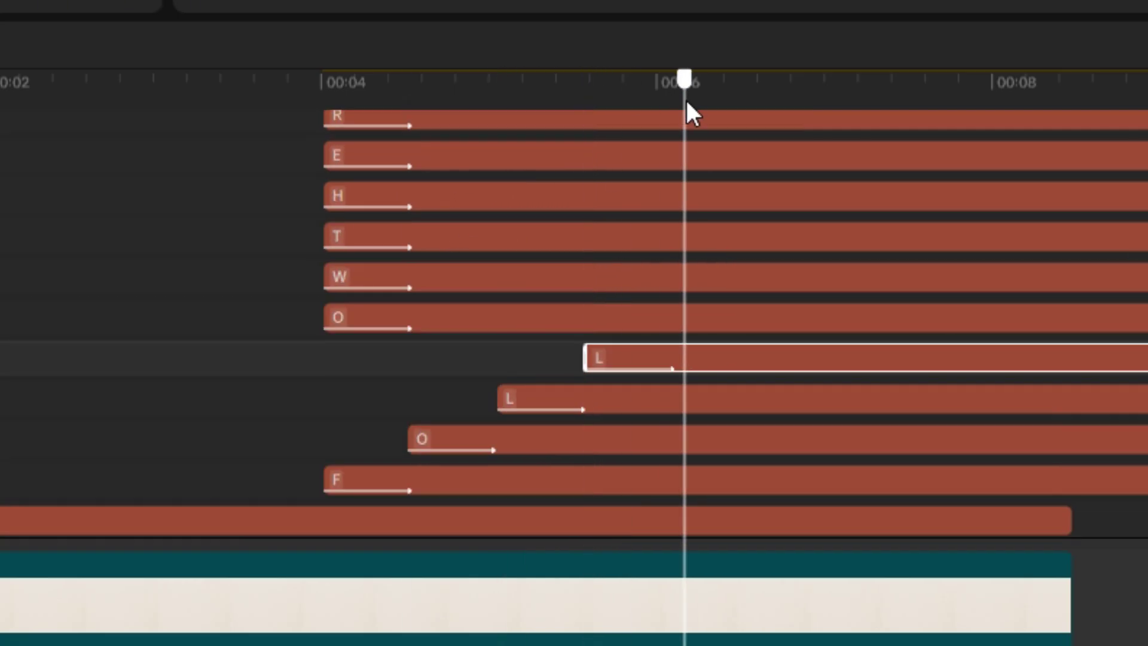
left_click_drag(456, 325, 807, 333)
scroll(808, 333, "up", 2)
left_click_drag(674, 99, 768, 107)
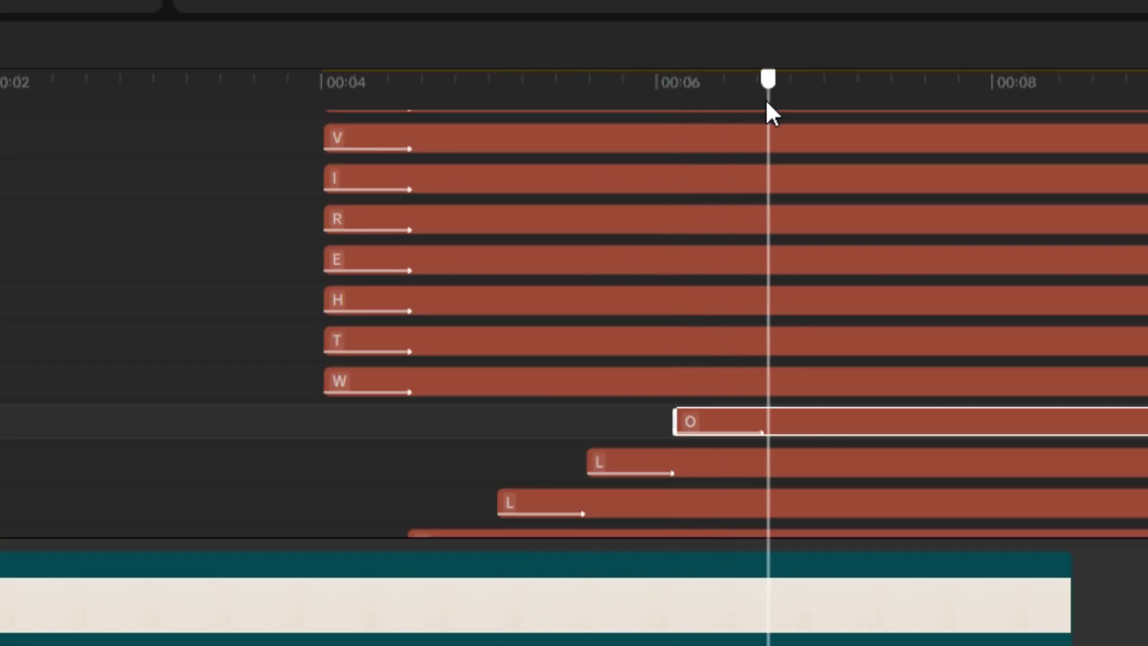
left_click_drag(487, 389, 925, 385)
scroll(802, 162, "up", 2)
left_click_drag(768, 100, 862, 107)
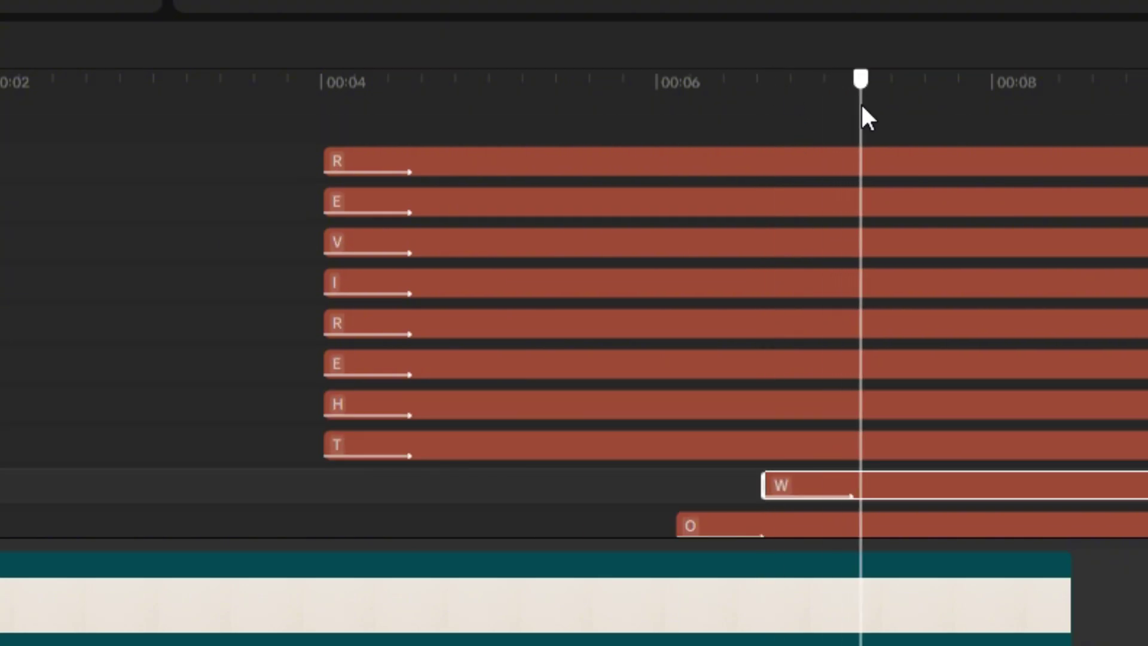
left_click_drag(503, 443, 853, 461)
Offset the H clip to the end of the T's fade-in and the E clip above it to the end of the H's
scroll(867, 126, "down", 3)
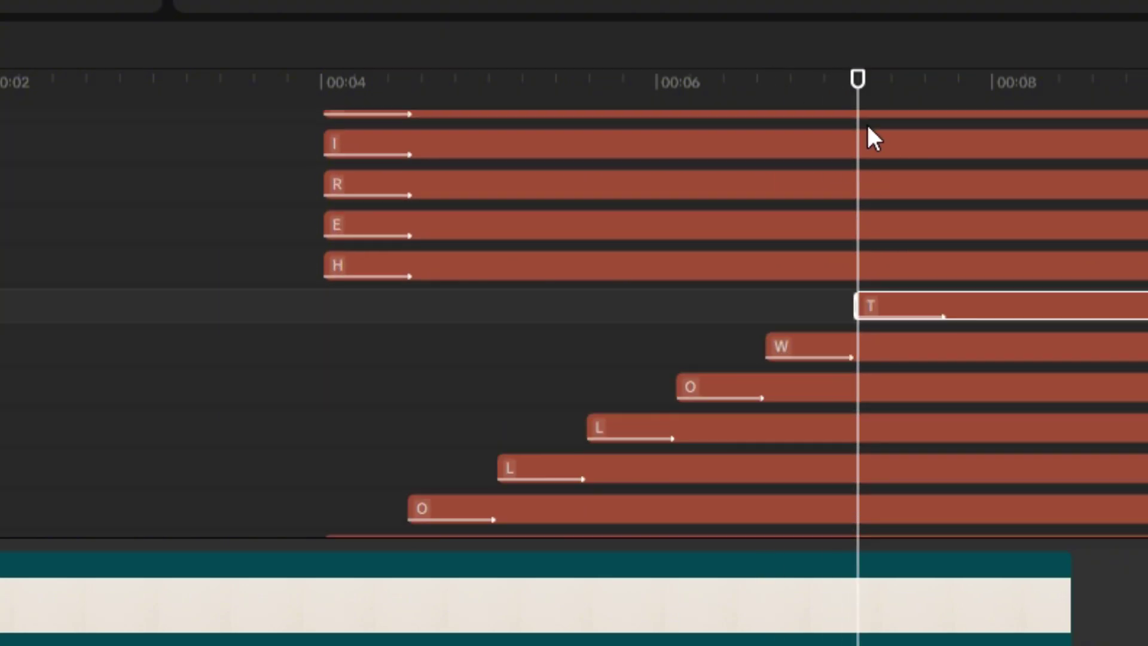
left_click_drag(857, 82, 942, 90)
scroll(708, 351, "up", 2)
left_click_drag(467, 334, 1077, 324)
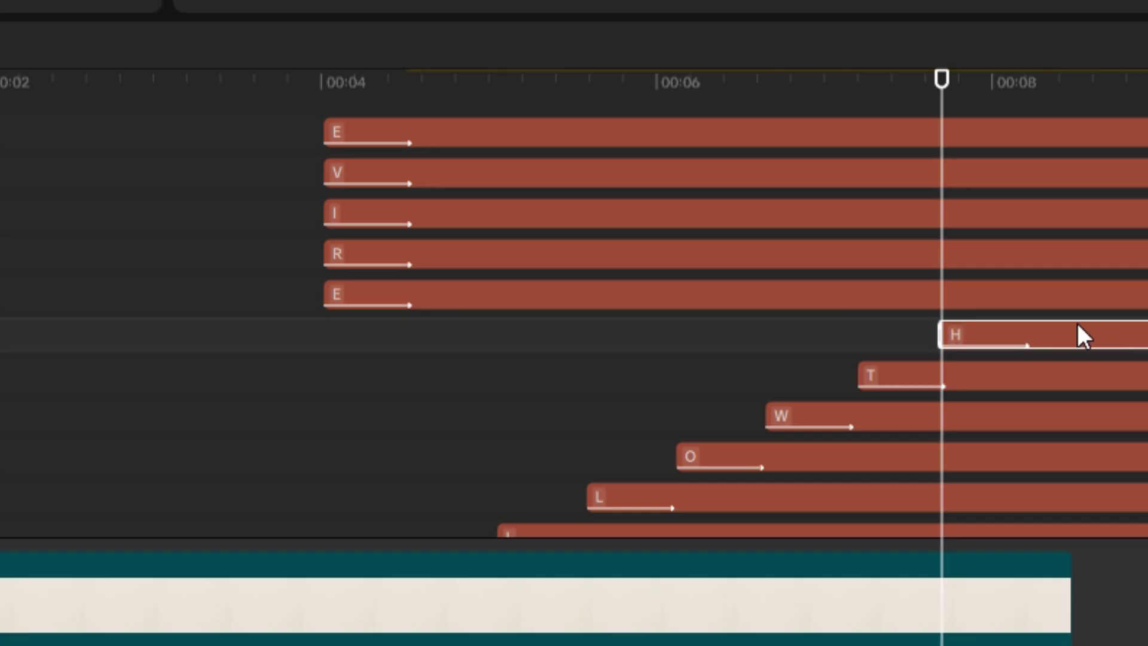
left_click_drag(942, 87, 1033, 98)
left_click_drag(504, 289, 1147, 287)
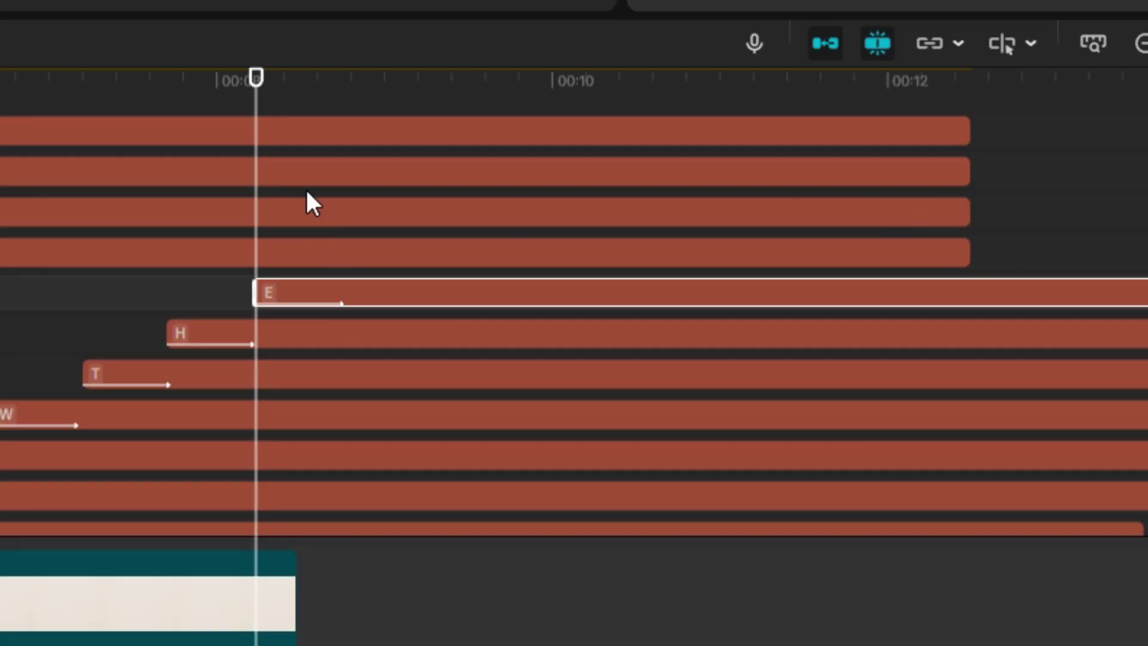
Offset the R clip to the end of the E's fade-in and the I clip to the end of the R's
left_click_drag(256, 78, 343, 90)
scroll(120, 311, "up", 2)
left_click_drag(120, 311, 494, 328)
left_click_drag(343, 100, 432, 110)
left_click_drag(90, 281, 569, 341)
Stagger the V, last E and last R clips after the I's fade-in, and extend the ends of all letter clips
scroll(568, 341, "up", 2)
left_click_drag(444, 77, 521, 107)
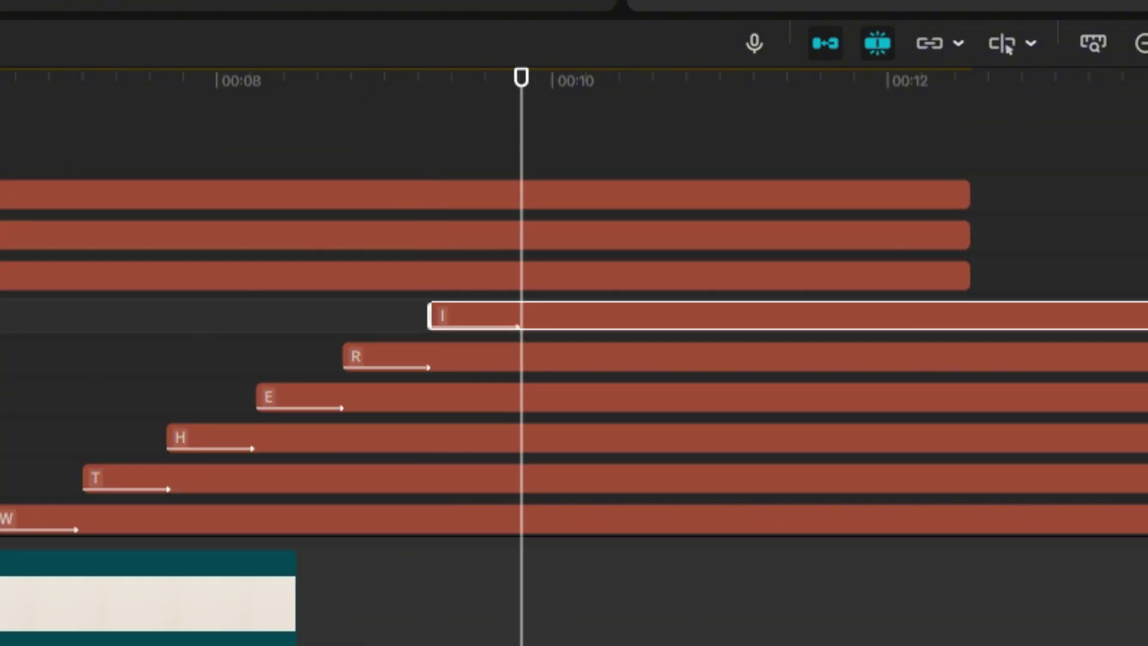
left_click_drag(718, 276, 659, 290)
left_click_drag(523, 118, 612, 128)
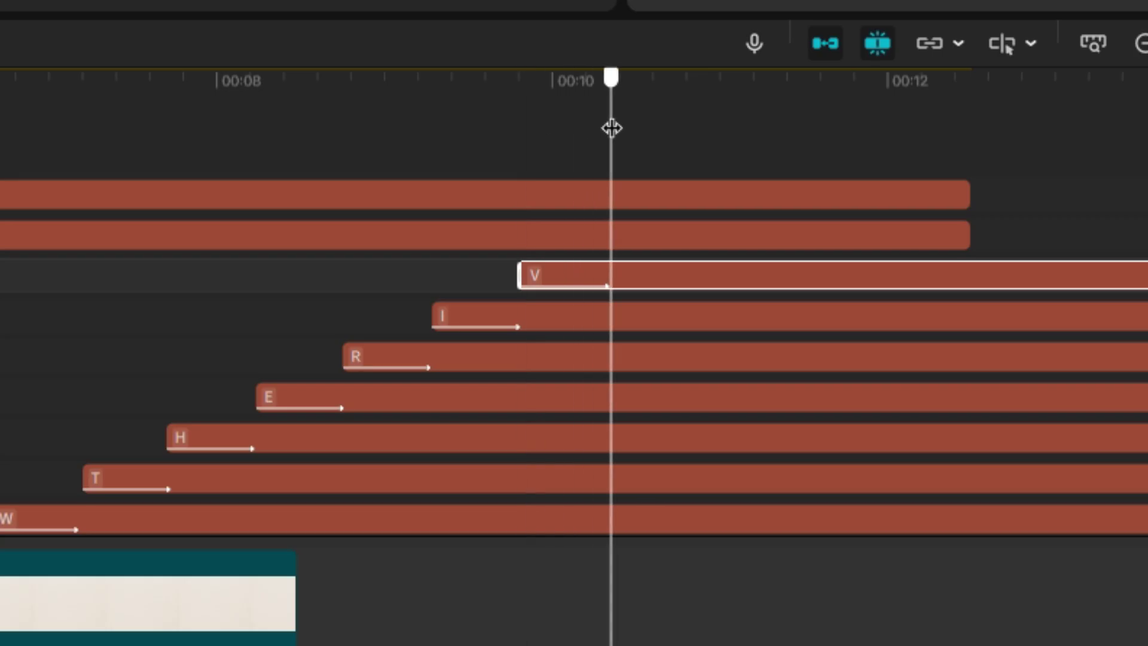
left_click_drag(606, 242, 921, 256)
left_click_drag(611, 108, 697, 118)
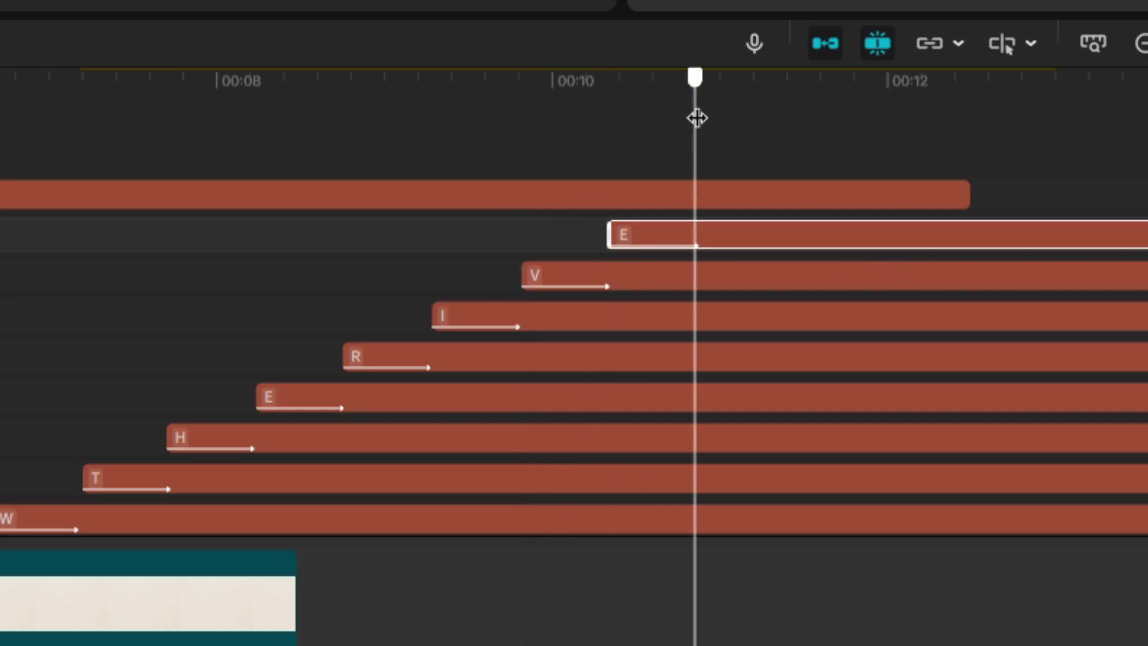
left_click_drag(706, 195, 864, 197)
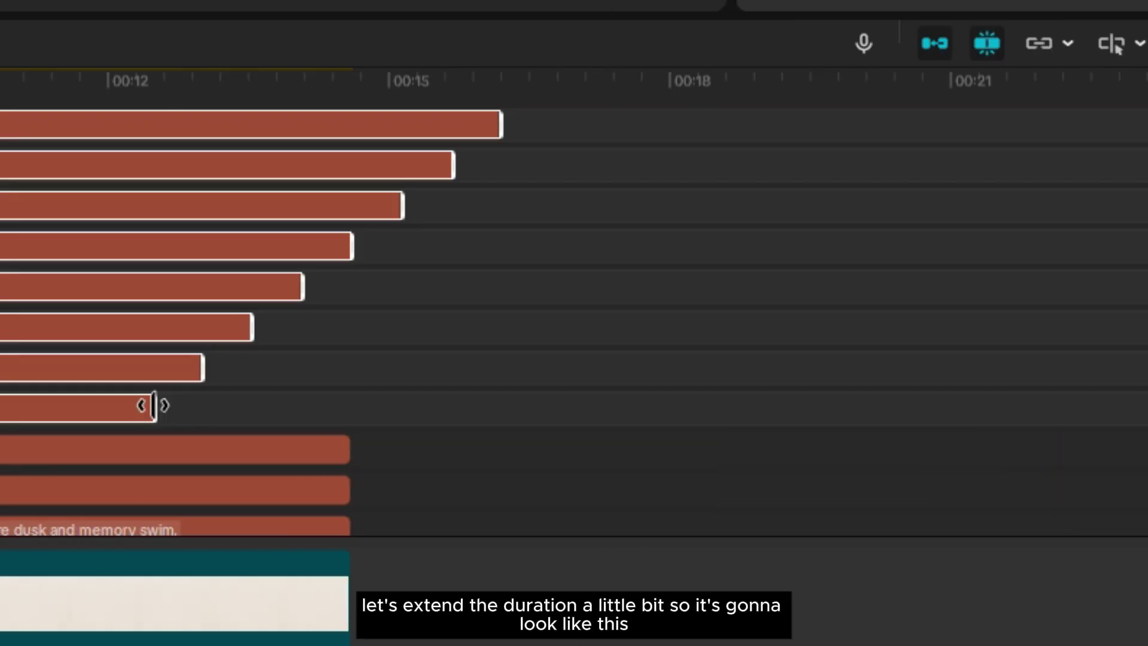
left_click_drag(154, 405, 659, 416)
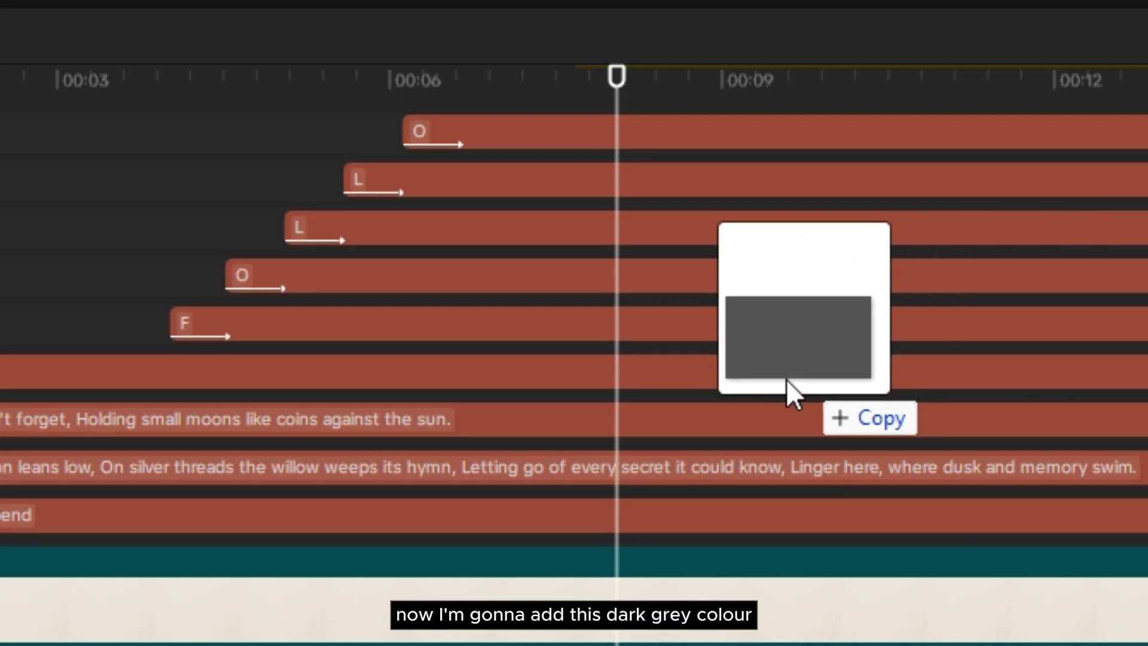
Add the dark grey image New Project (3).jpg between the red letter layers and the letter text, extending it to 00:00:12:50
left_click_drag(787, 389, 899, 380)
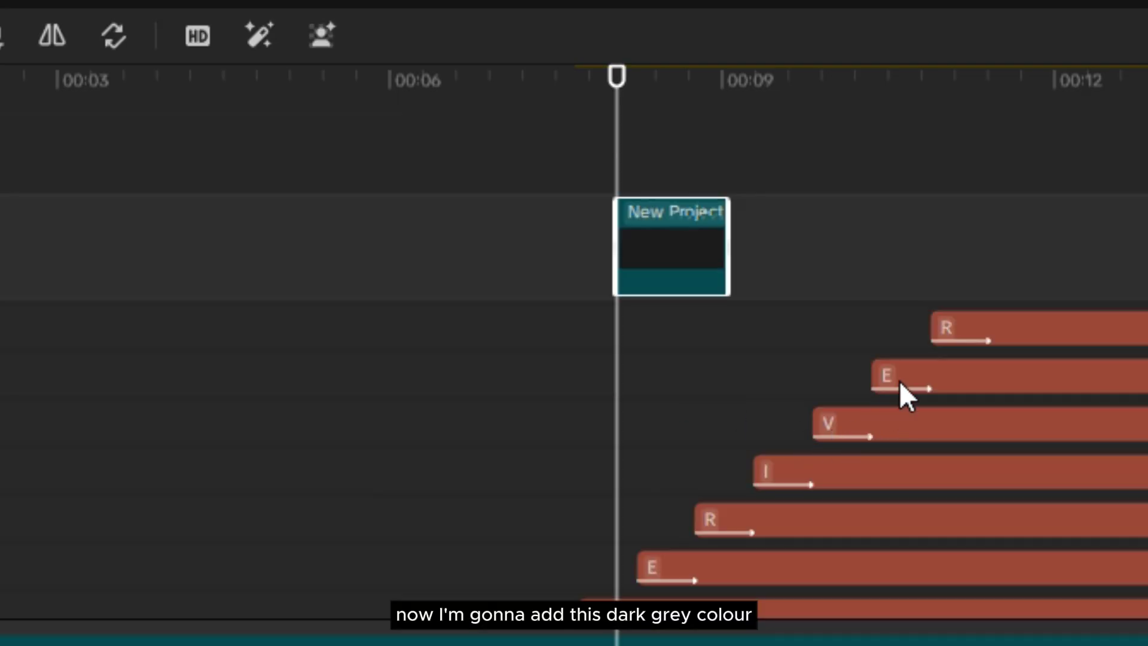
left_click_drag(662, 271, 563, 382)
left_click_drag(628, 276, 1142, 281)
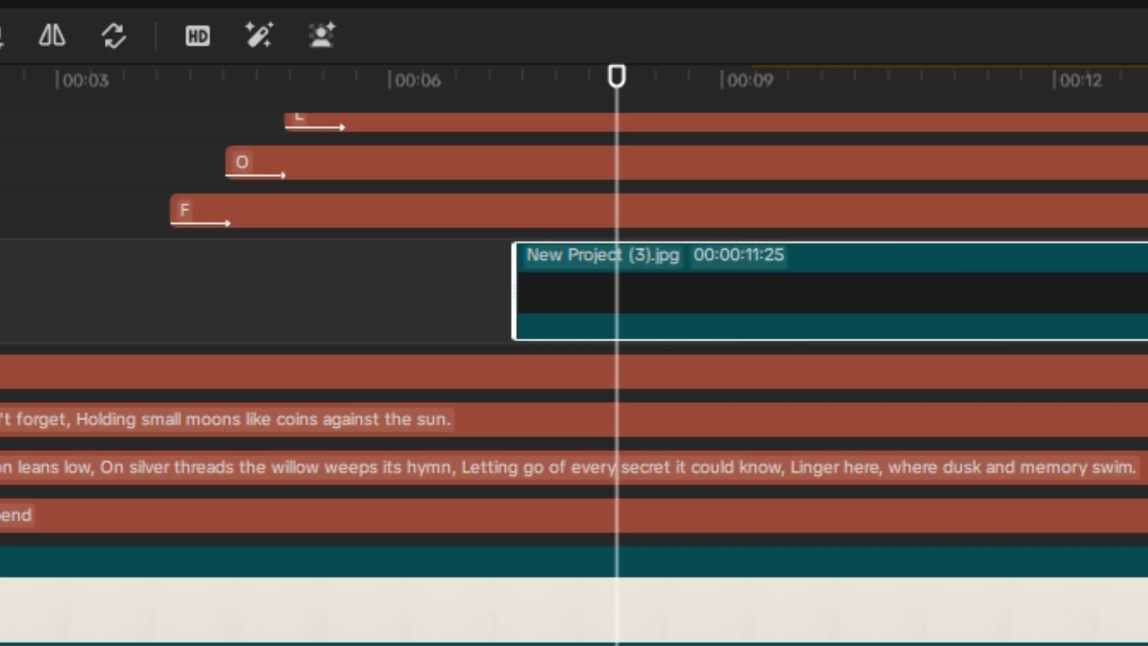
left_click_drag(721, 364, 696, 366)
Lower the dark grey overlay's opacity to about 94% and apply a Fade In animation lasting about 3 seconds
left_click_drag(1021, 423, 999, 432)
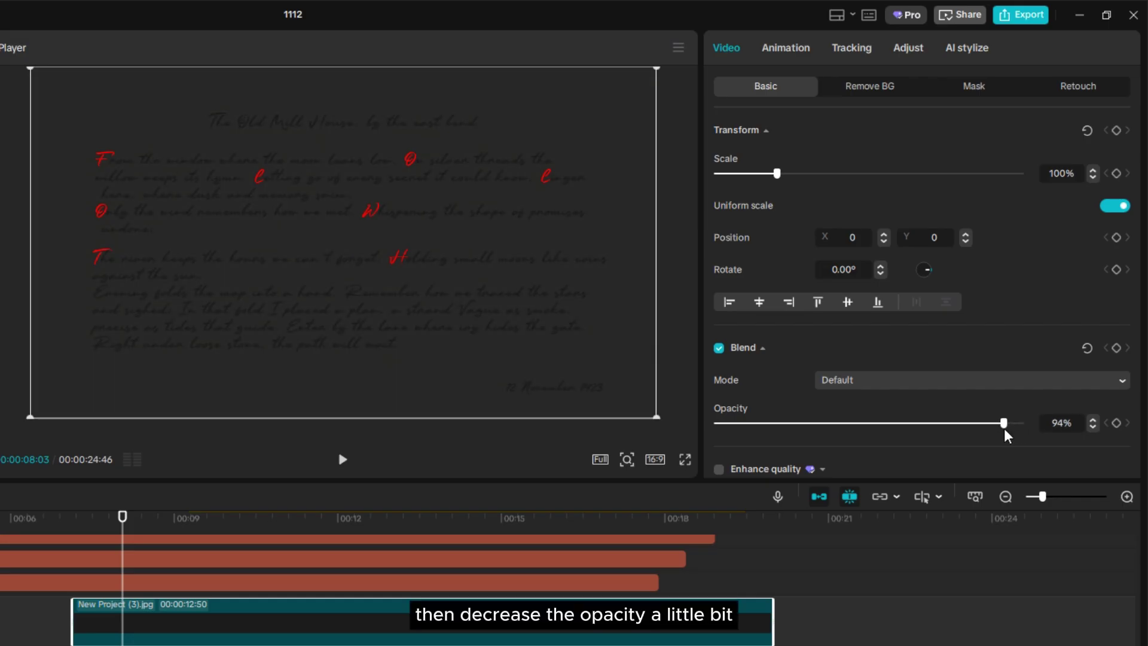
left_click(777, 54)
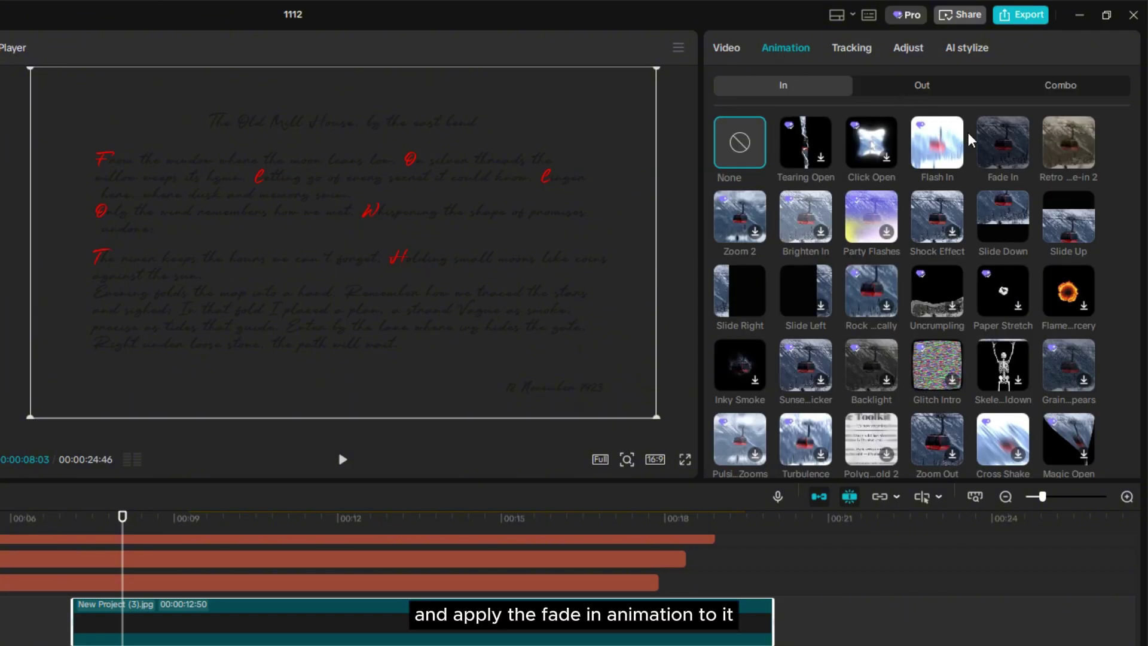
left_click(998, 144)
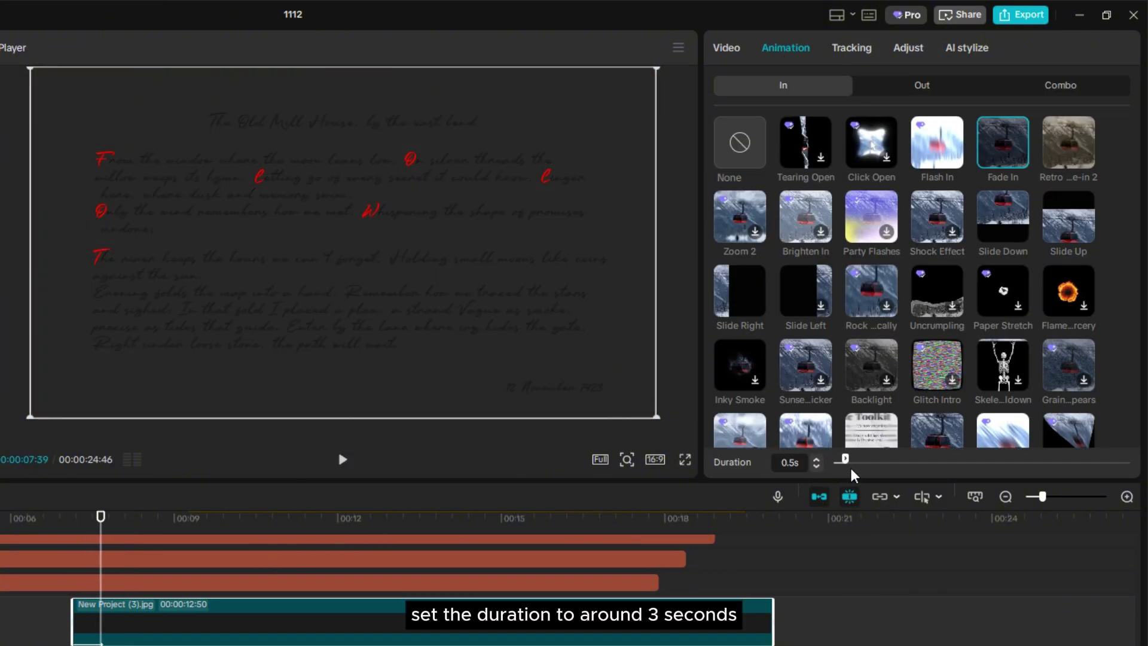
left_click_drag(905, 461, 903, 459)
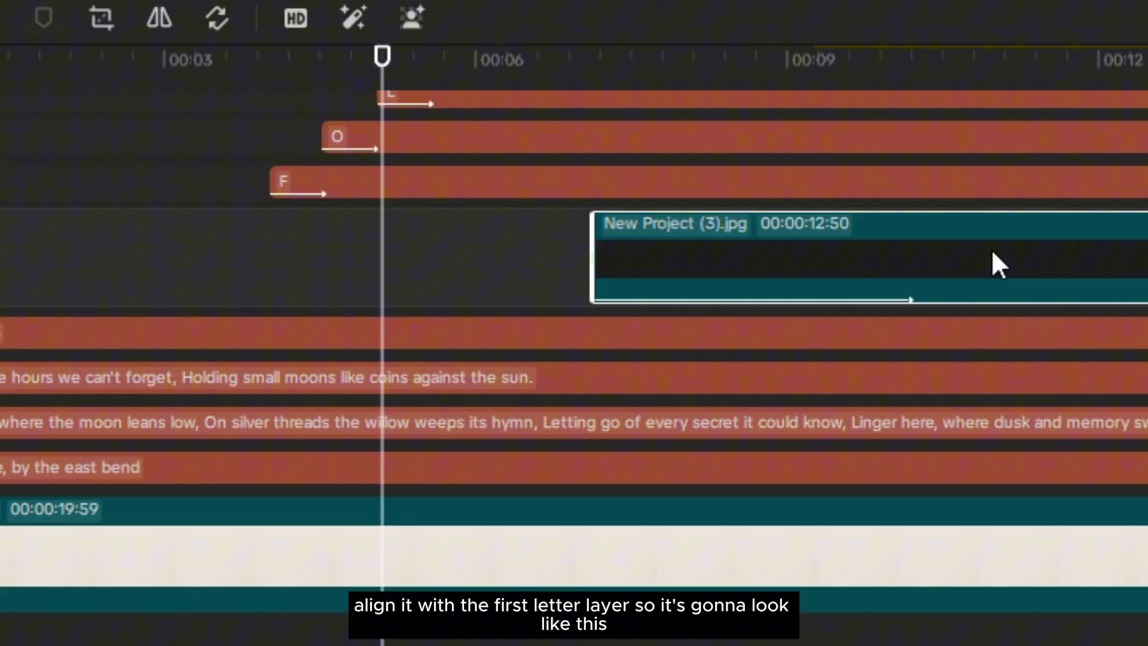
Align the start of the dark grey overlay with the F letter clip and play the result from there
left_click_drag(991, 250, 664, 264)
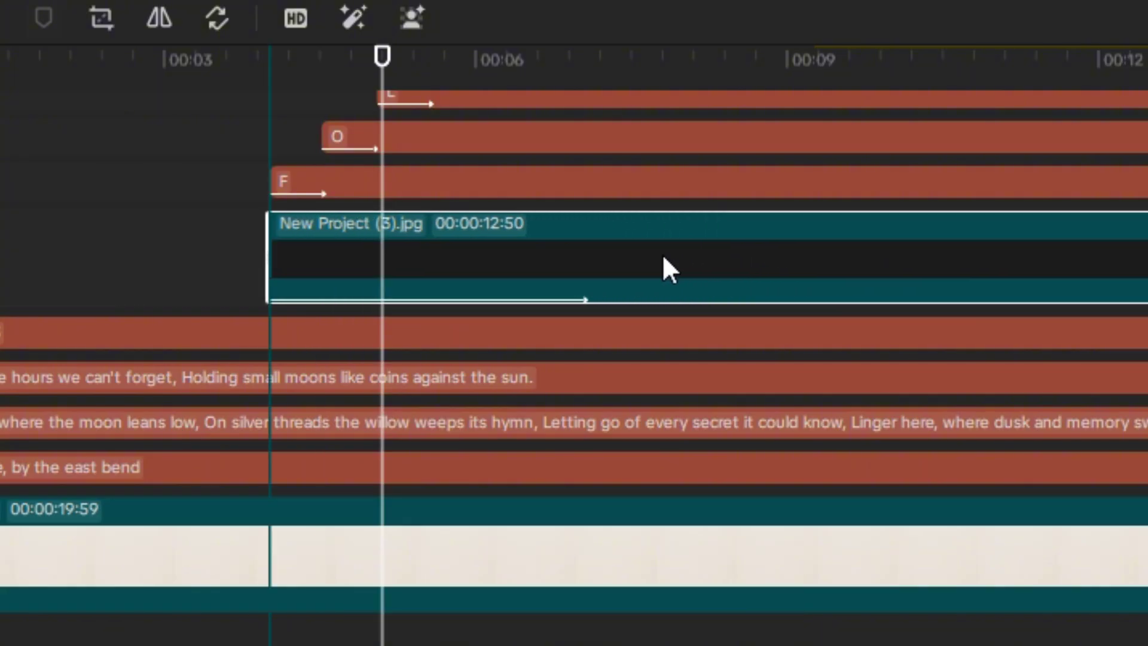
left_click_drag(382, 75, 269, 82)
key("space")
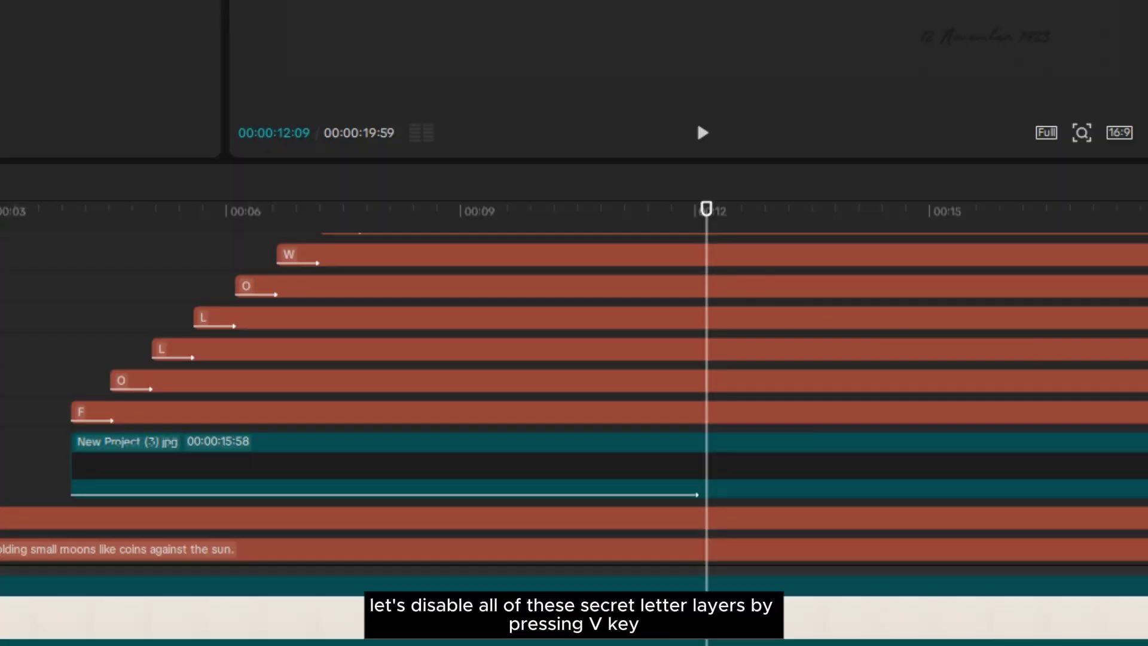
Select all the red secret letter layers and disable them
left_click_drag(1145, 415, 851, 252)
scroll(852, 252, "up", 2)
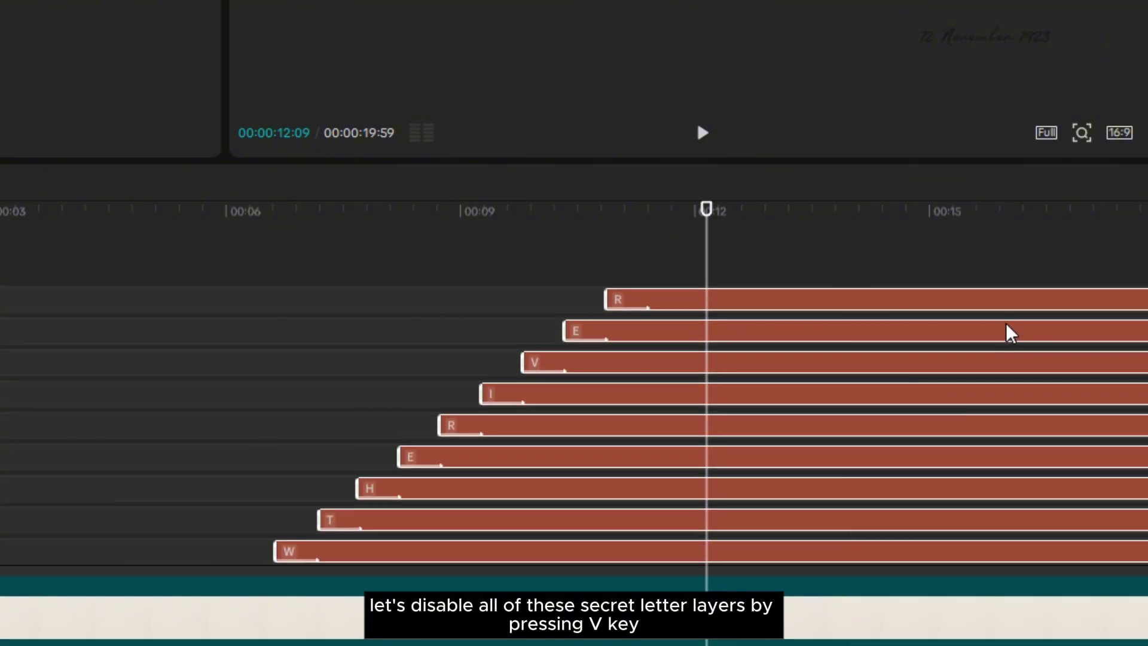
key("v")
Re-enable only the red F letter layer
scroll(693, 427, "down", 8)
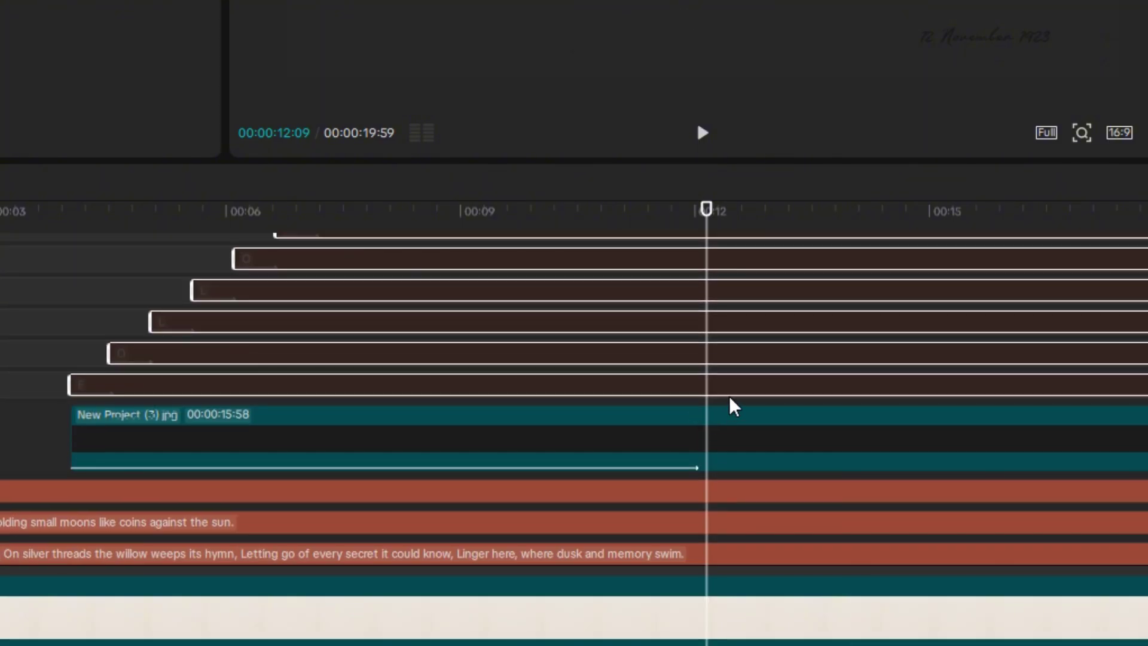
left_click(712, 388)
key("v")
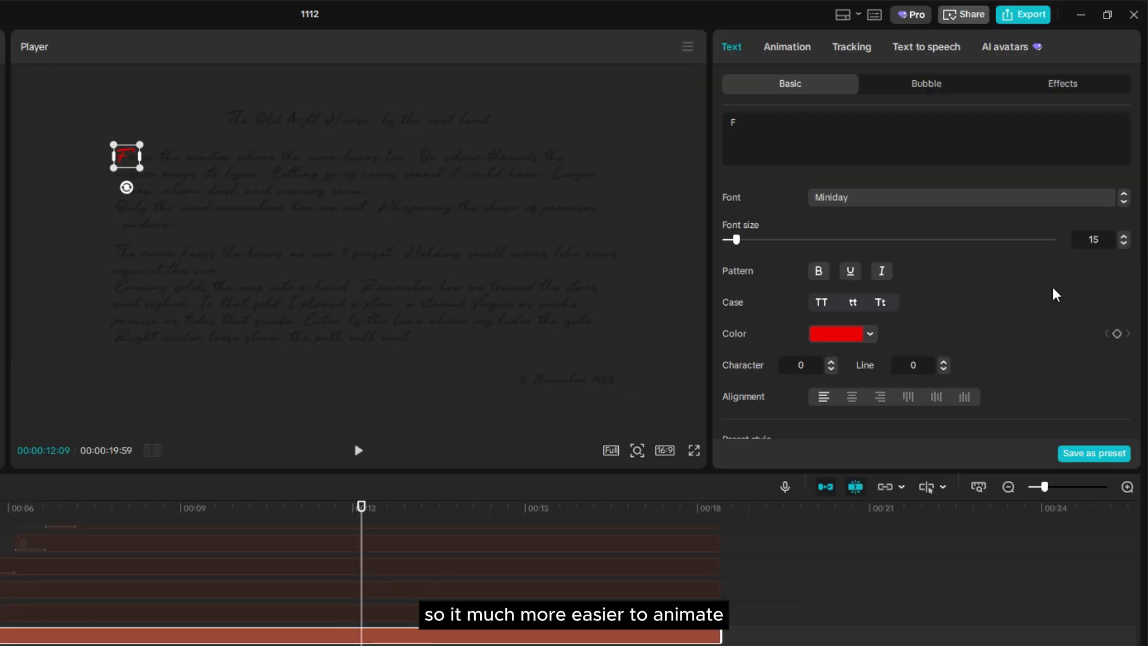
Add a transform keyframe to the red F at 00:00:12:09 and move the letter down to the frame's vertical centre at 00:00:12:48
scroll(1055, 322, "down", 5)
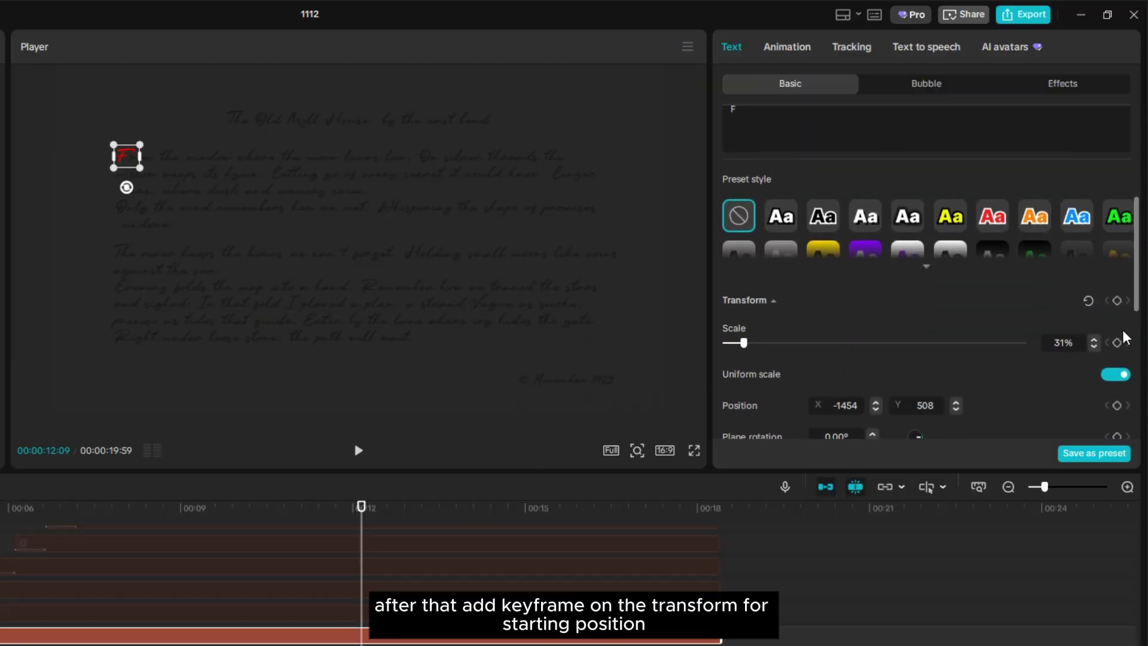
left_click_drag(361, 508, 415, 517)
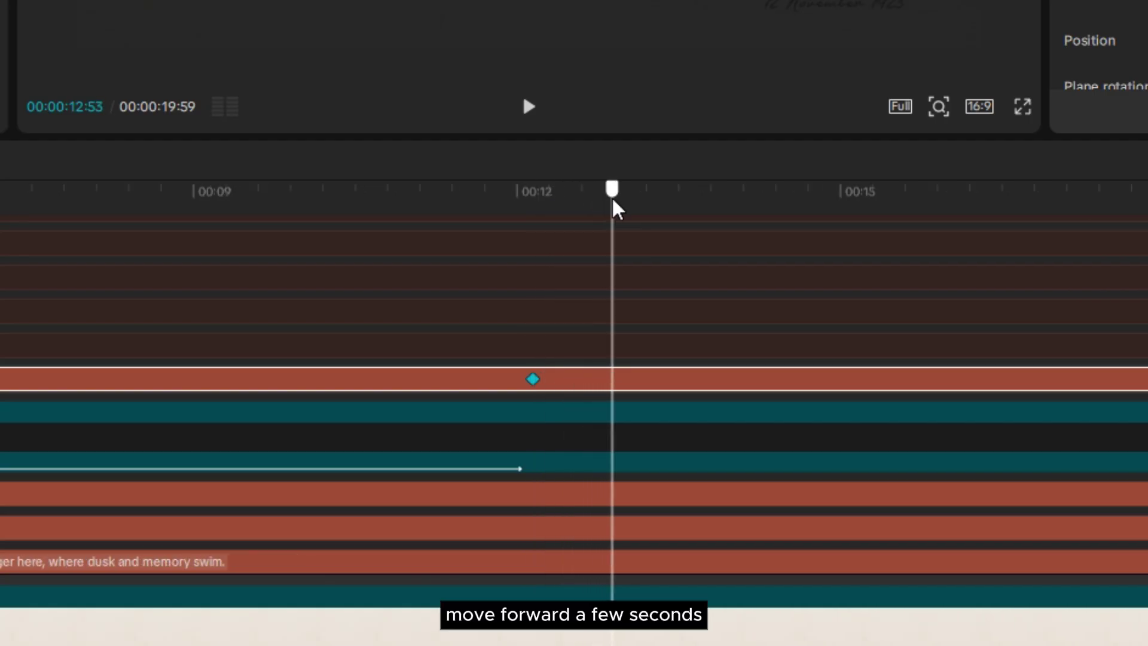
left_click_drag(616, 210, 601, 205)
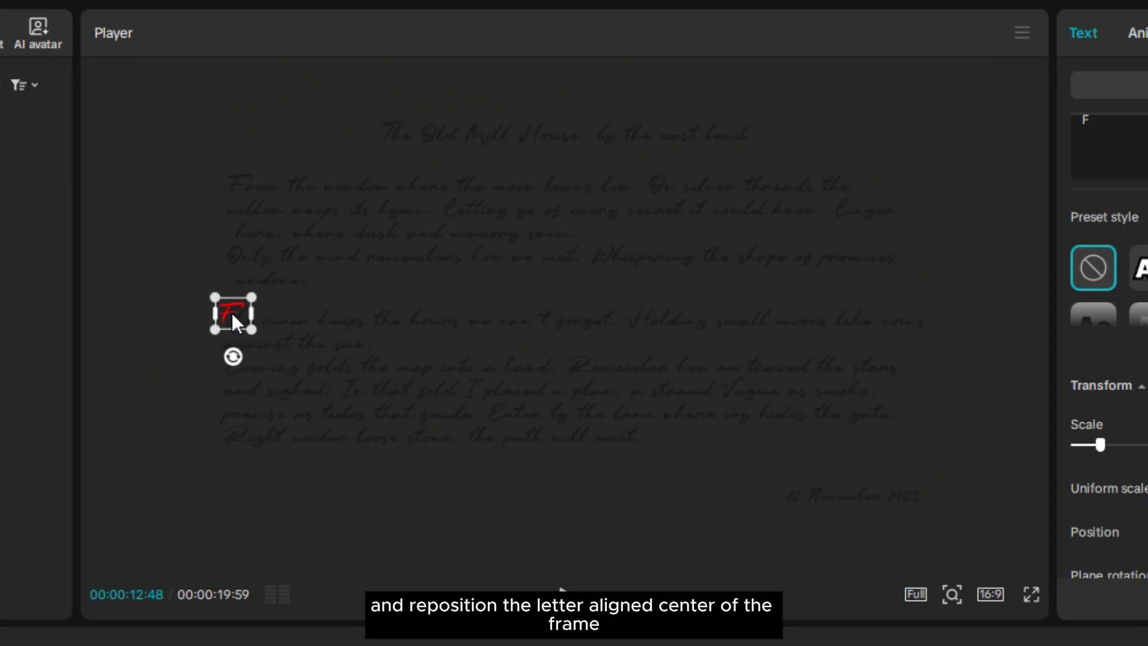
left_click_drag(233, 314, 233, 302)
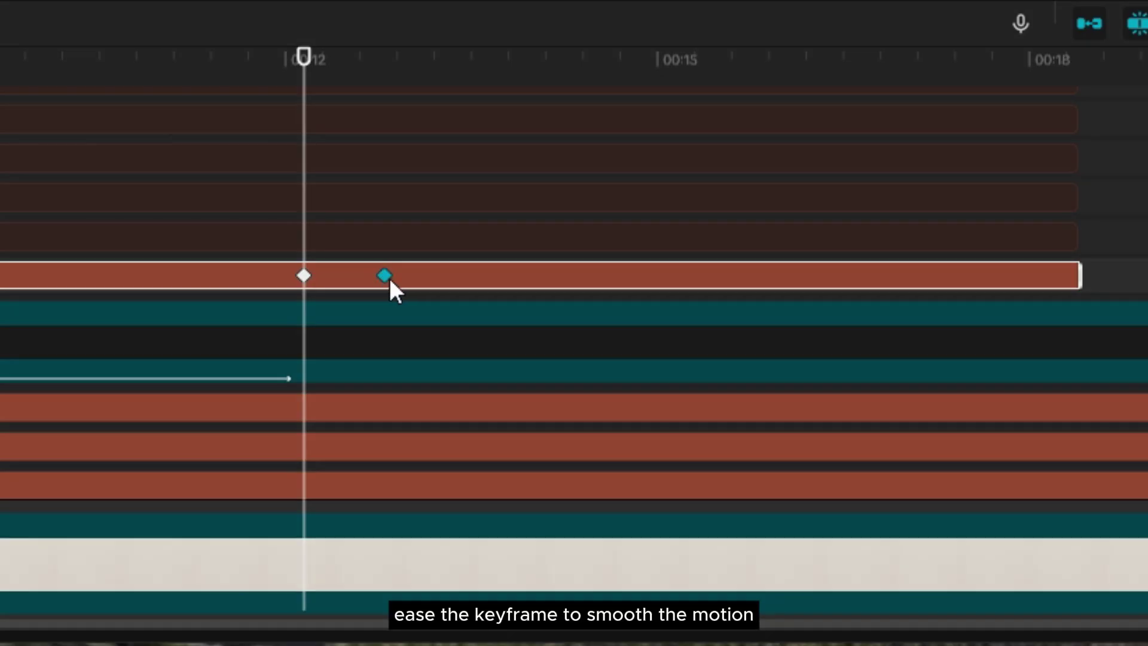
Apply easing to the F's end keyframe and play back its movement
right_click(385, 276)
left_click(476, 389)
key("space")
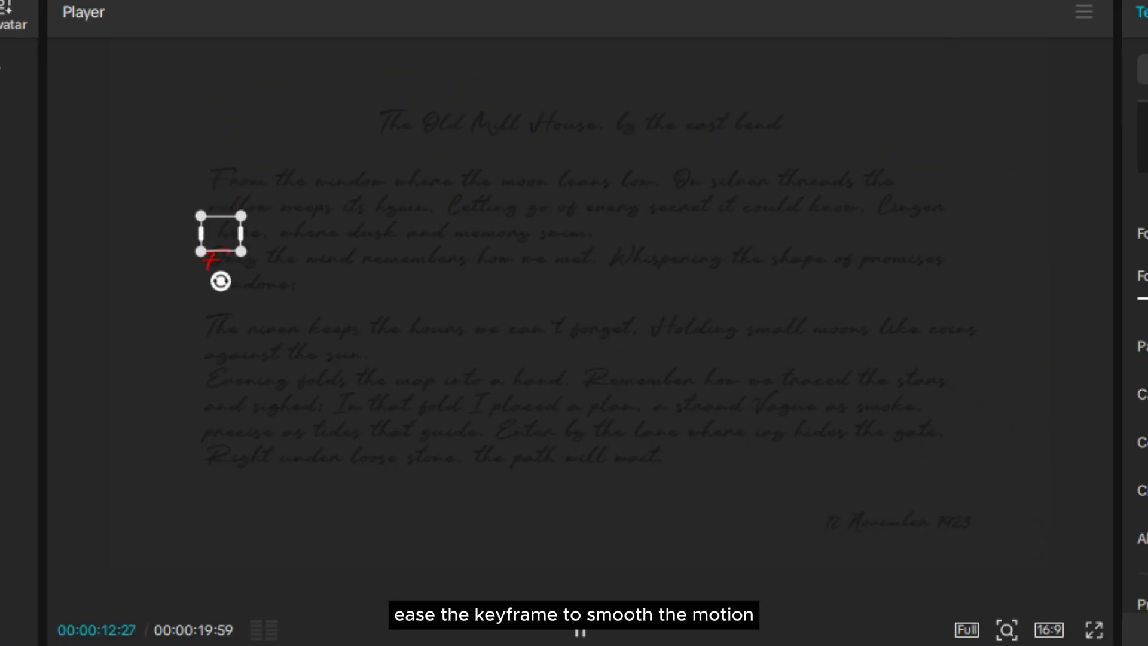
key("space")
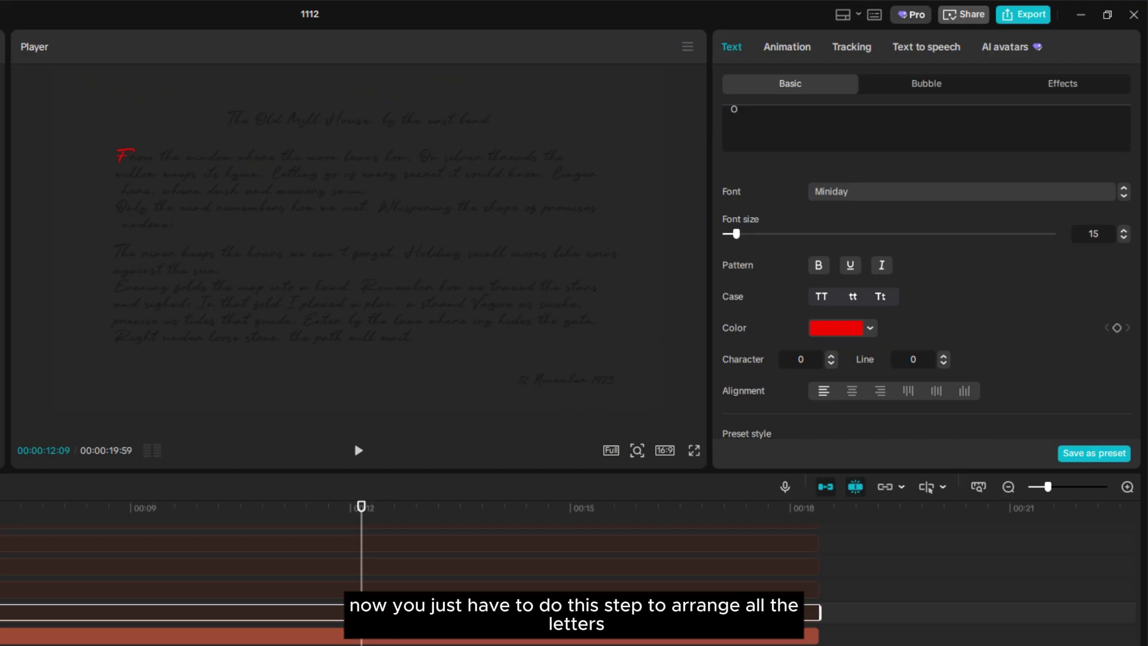
Re-enable the first red O, add its transform keyframe at 00:00:12:09 and move it beside the F at 00:00:12:48
key("v")
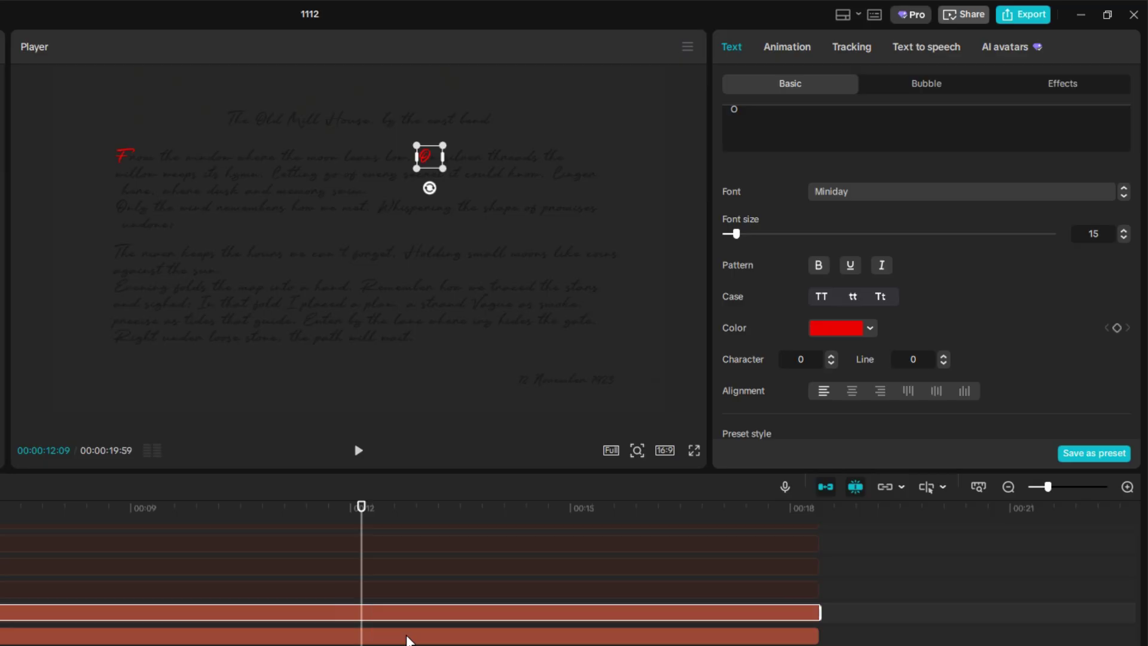
scroll(1025, 264, "down", 5)
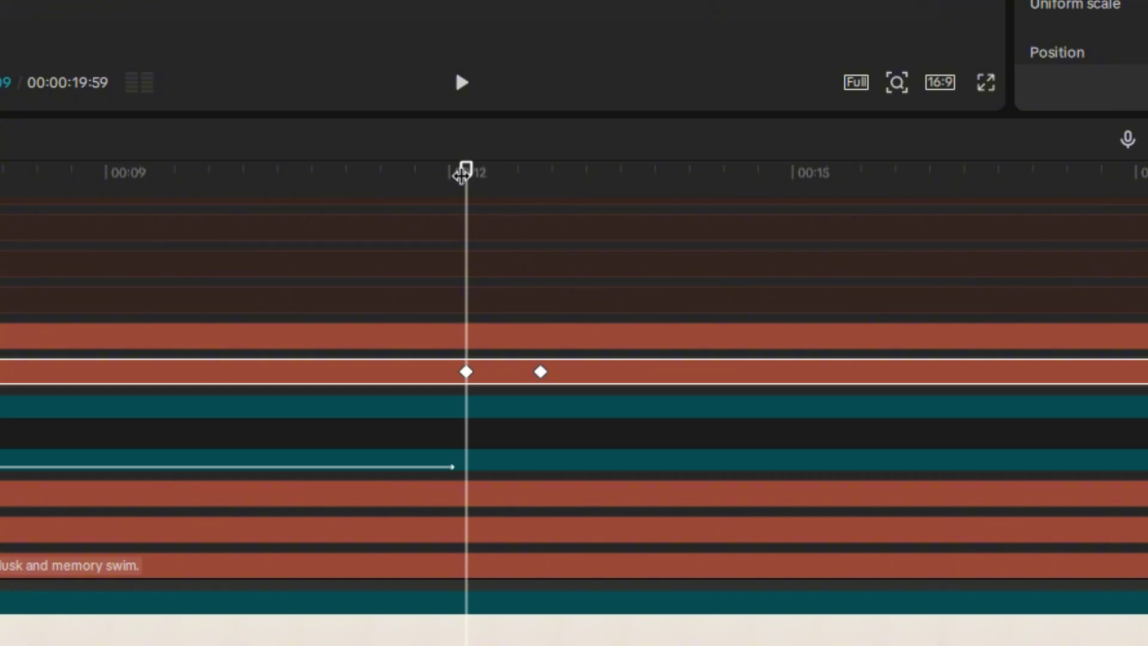
left_click_drag(361, 507, 406, 517)
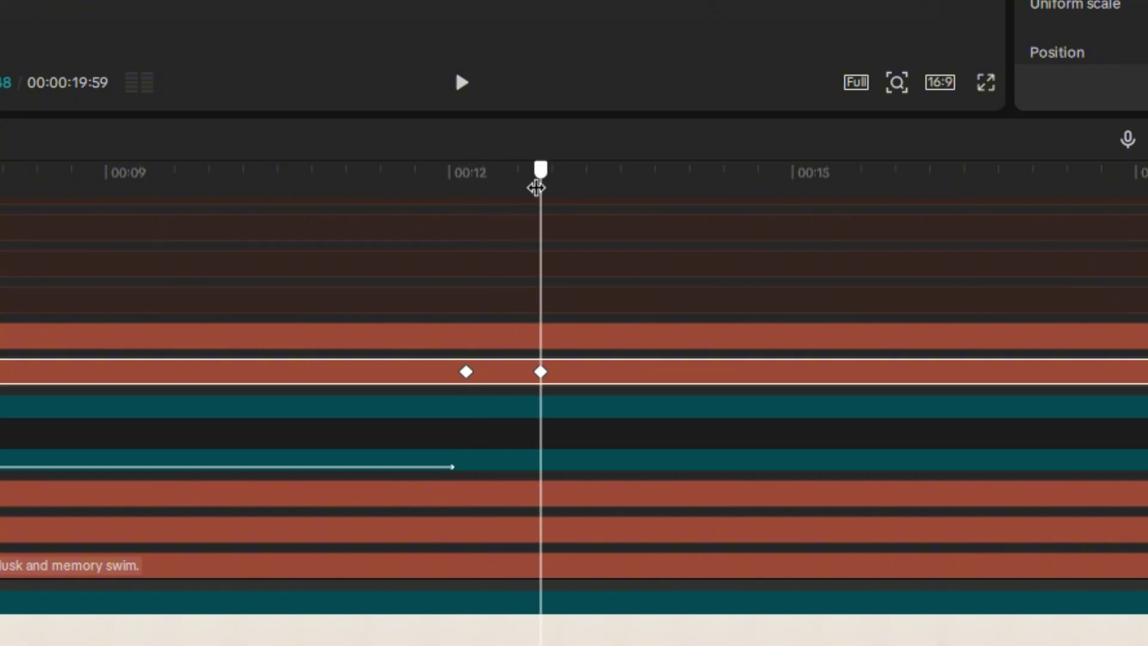
left_click(550, 338)
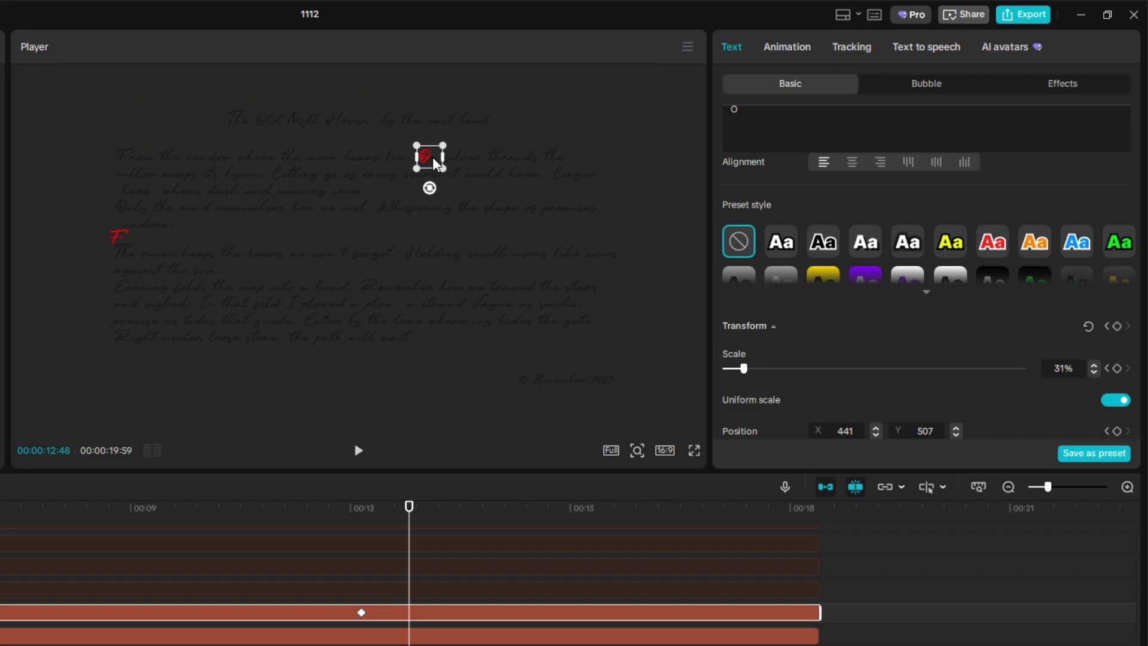
left_click_drag(435, 160, 145, 242)
left_click(208, 242)
left_click(414, 617)
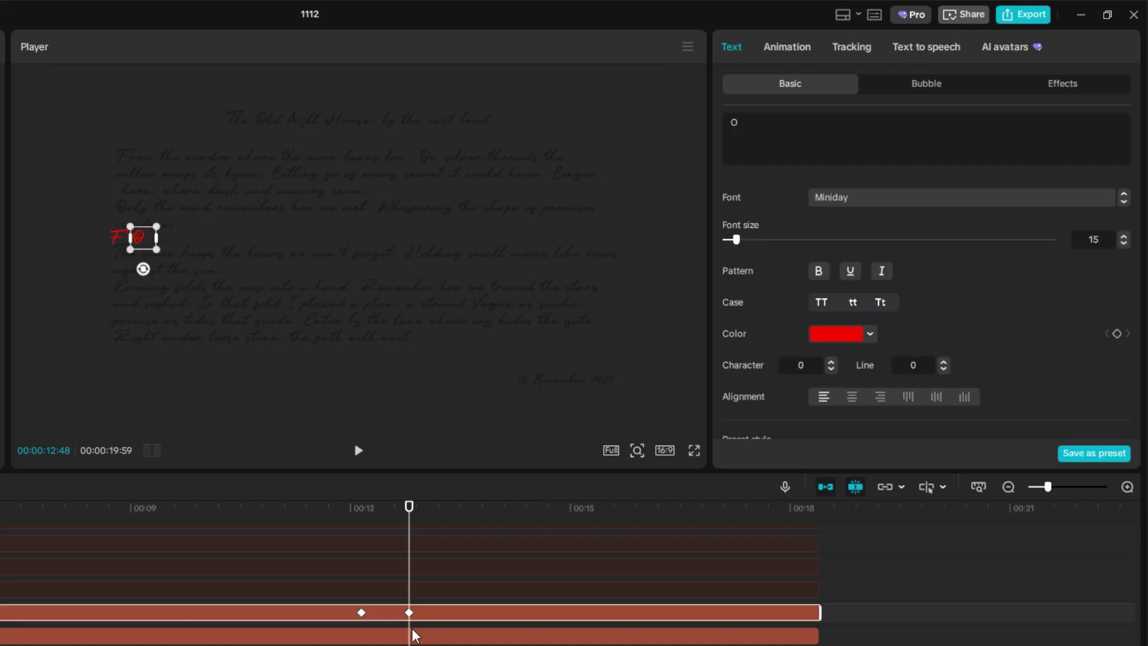
Apply easing to the first O's end keyframe and preview its movement
left_click(368, 600)
left_click(377, 610)
left_click(409, 612)
key("space")
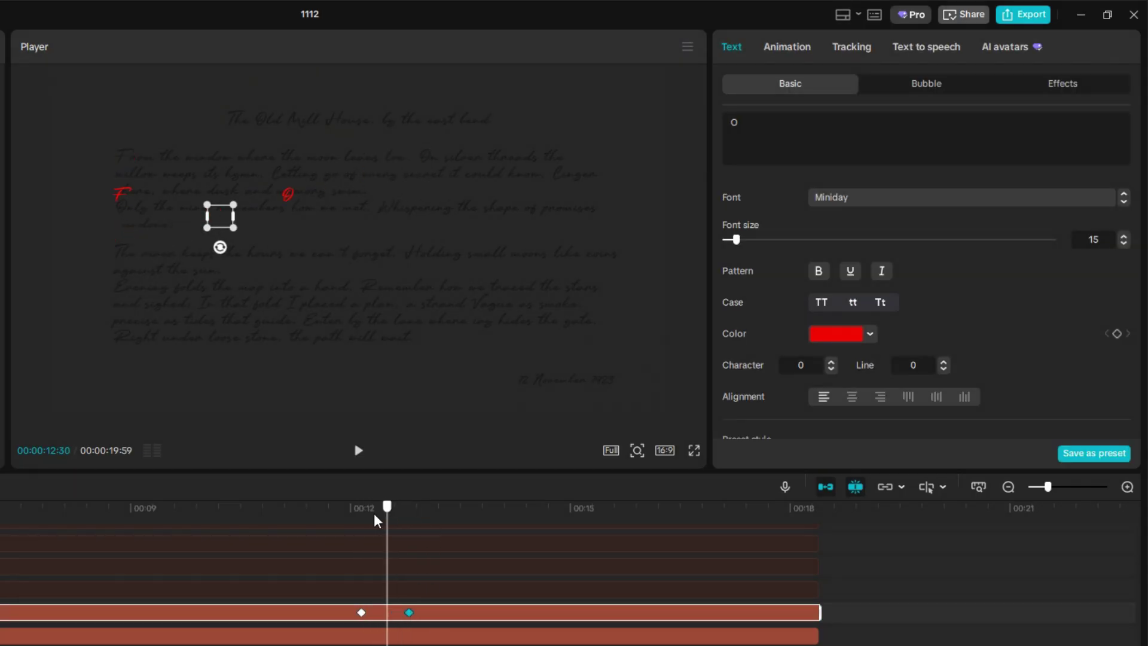
Re-enable the first red L layer and add its transform keyframe at 00:00:12:09
left_click(392, 589)
scroll(1089, 330, "down", 4)
left_click(1117, 343)
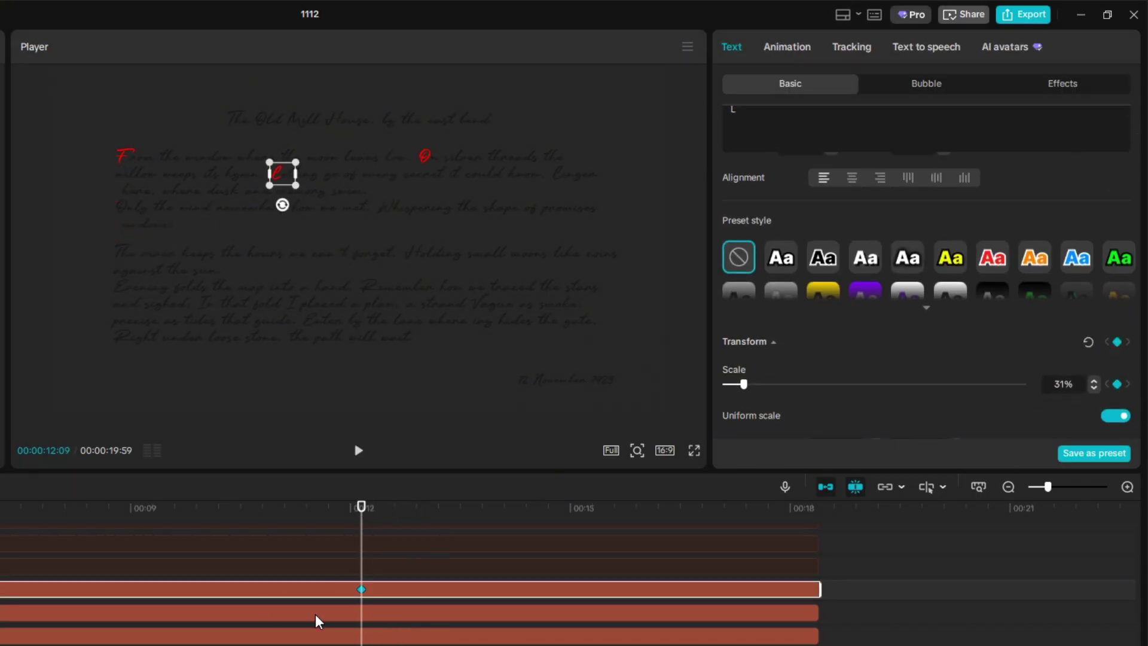
left_click(317, 616)
Move the first L beside the O at 00:00:12:48 and apply Ease in to its end keyframe
mouse_move(362, 509)
left_mouse_down()
mouse_move(410, 512)
mouse_move(361, 512)
left_mouse_up()
left_click(405, 593)
left_click(442, 569)
left_click(372, 593)
right_click(409, 589)
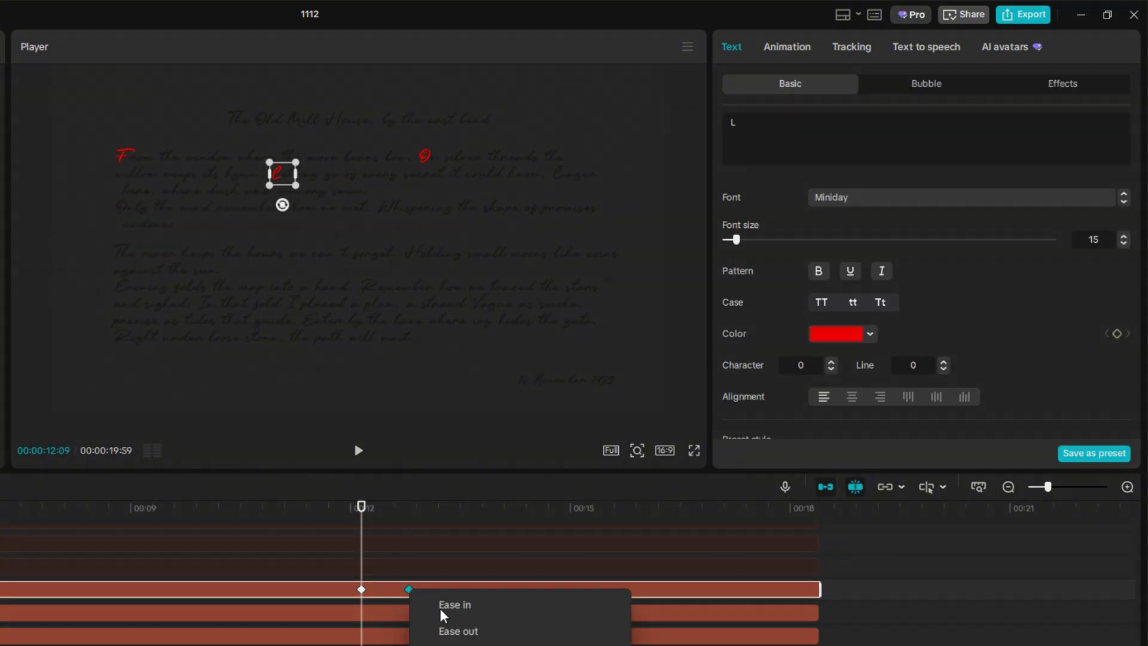
left_click(443, 605)
Re-enable the second red L layer and add its transform keyframe at 00:00:12:09
left_click(378, 571)
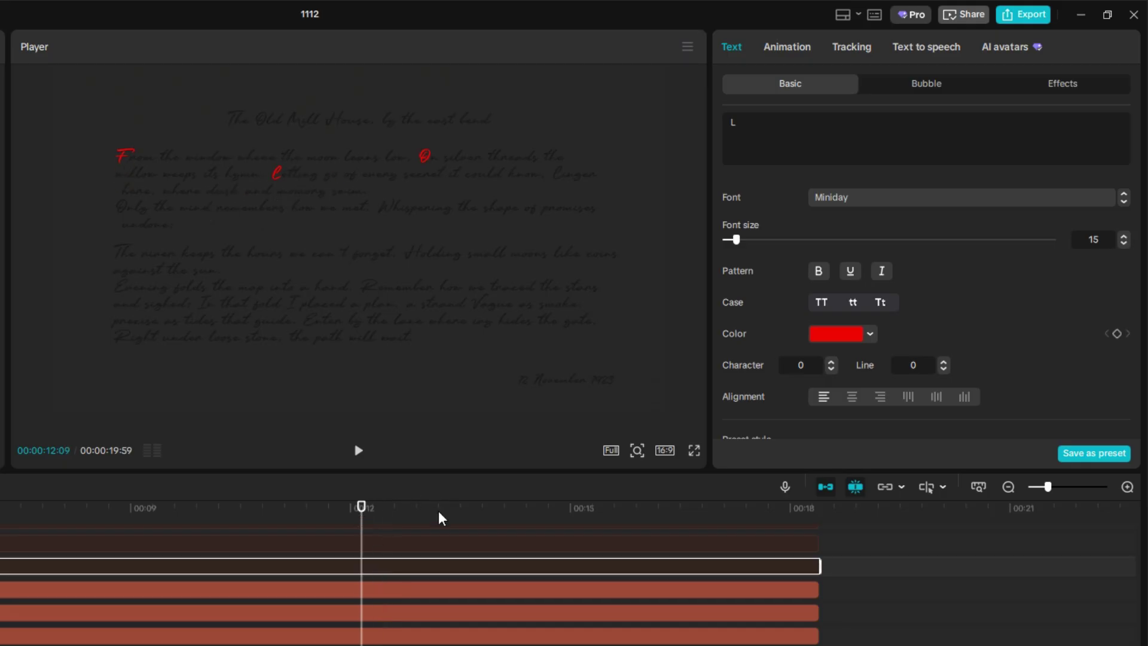
key("v")
left_click(357, 593)
left_click(377, 567)
scroll(1118, 269, "down", 3)
left_click(1116, 351)
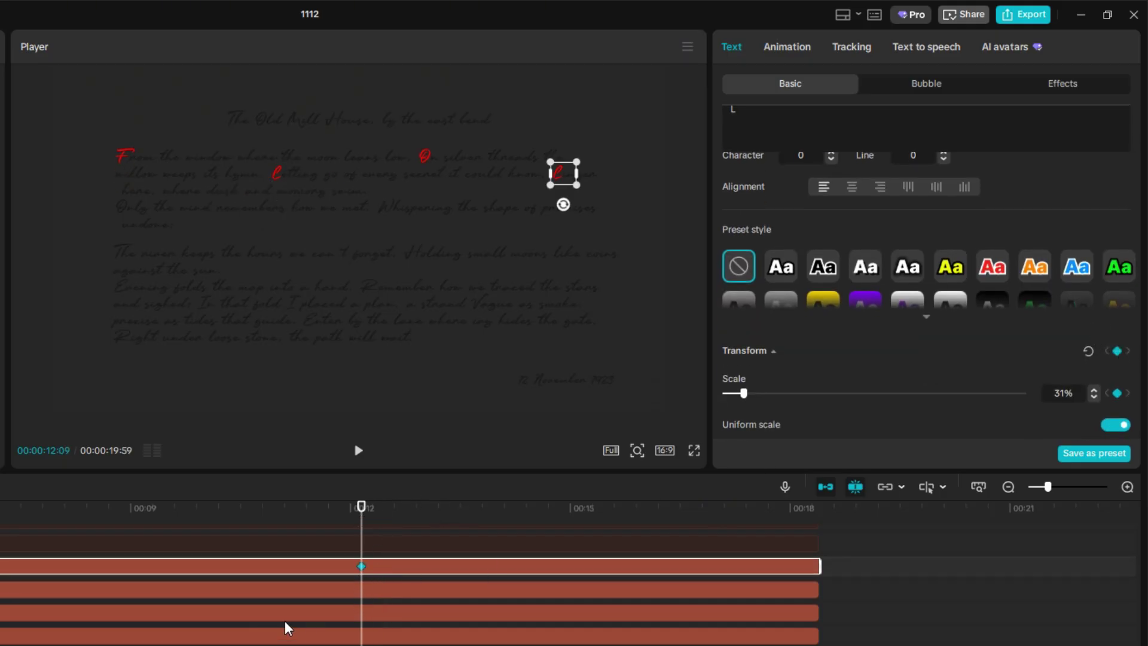
Move the second L beside the first L on the vertical centre line at 00:00:12:48
left_click(323, 589)
left_click_drag(362, 508, 409, 513)
left_click(431, 566)
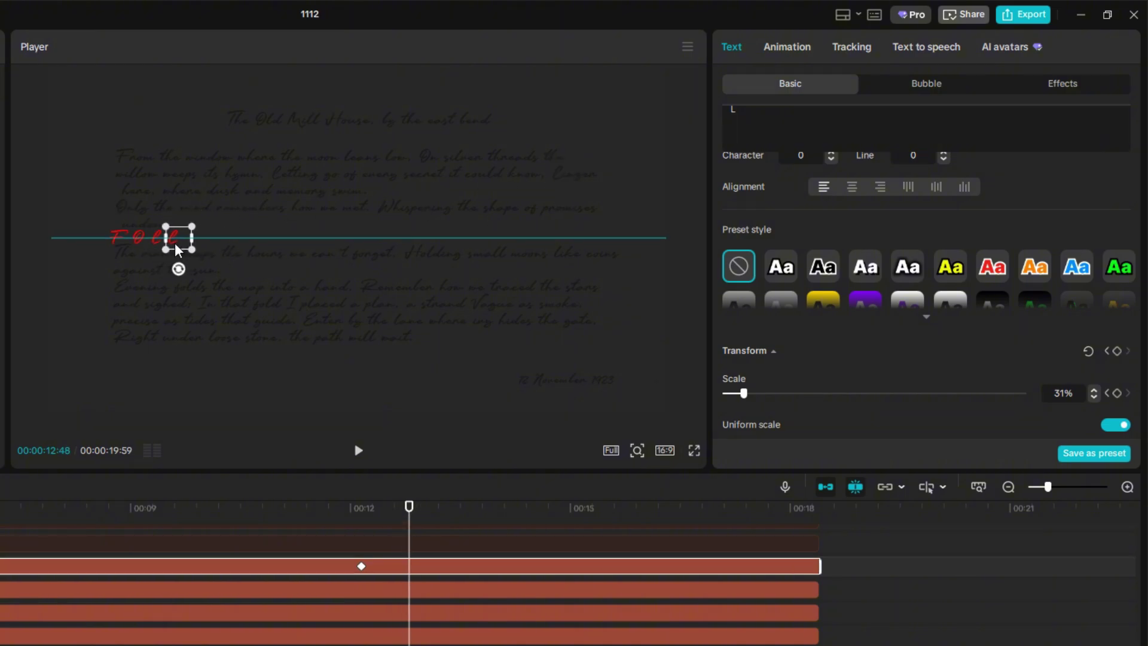
left_click_drag(176, 244, 176, 244)
scroll(425, 610, "up", 2)
key("Up")
key("Down")
Re-enable the second red O layer and add its transform keyframe at 00:00:12:09
left_click(419, 582)
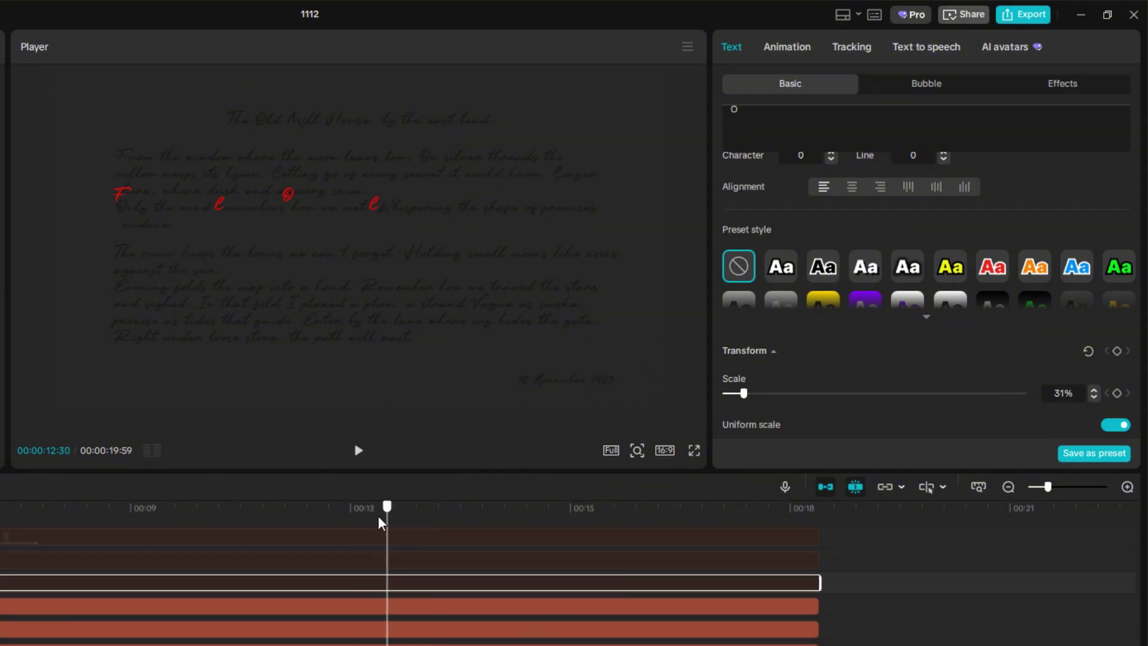
left_click(377, 605)
left_click_drag(379, 515, 409, 512)
left_click(375, 584)
key("v")
left_click(384, 601)
left_click(384, 582)
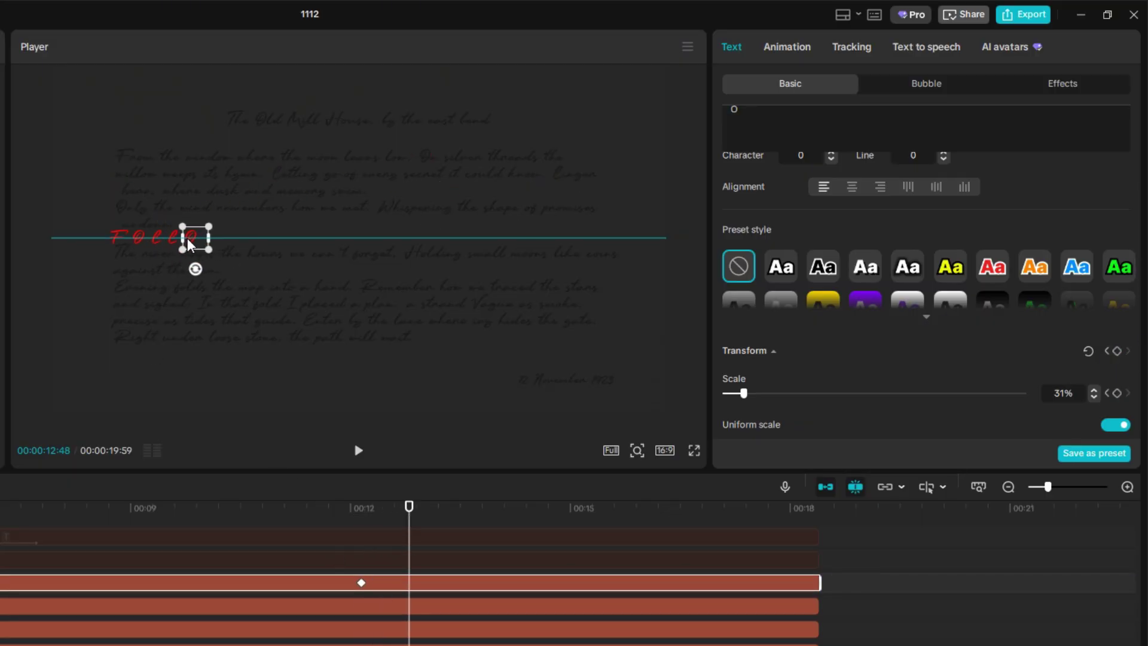
Place the second O after the two Ls at 00:00:12:48 and apply easing to its end keyframe
left_click_drag(188, 239, 187, 238)
left_click(317, 376)
scroll(436, 619, "up", 1)
left_click(420, 605)
right_click(409, 604)
left_click(435, 631)
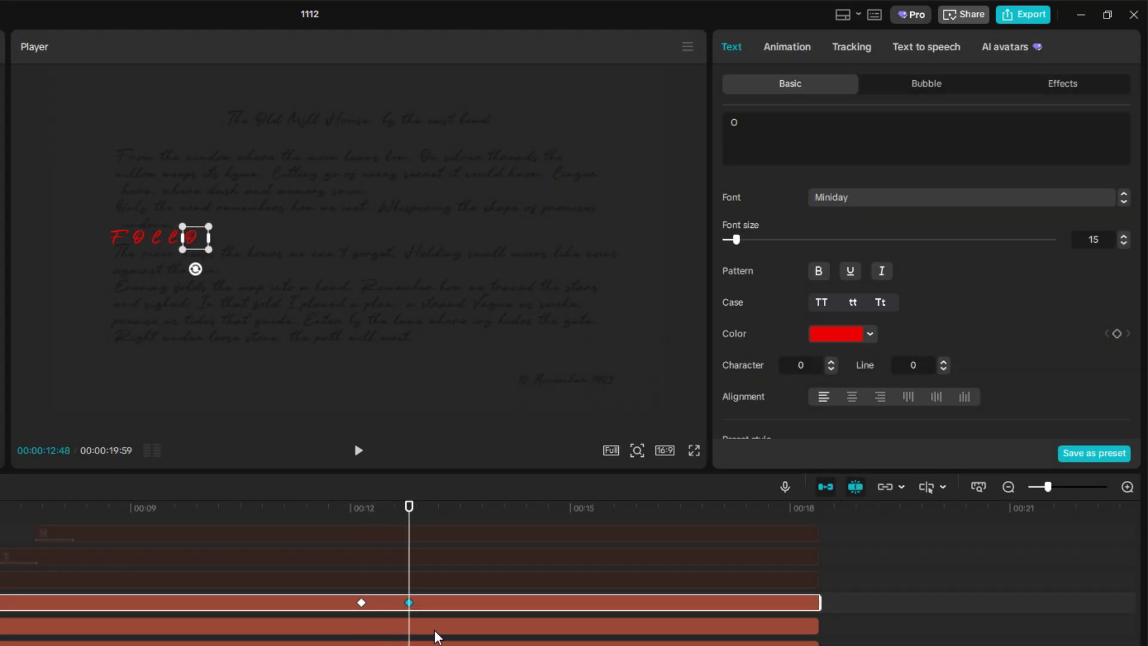
Re-enable the red W layer and add its transform keyframe at 00:00:12:09
left_click(428, 586)
key("v")
left_click(431, 601)
left_click(361, 512)
left_click(374, 581)
scroll(1016, 311, "down", 3)
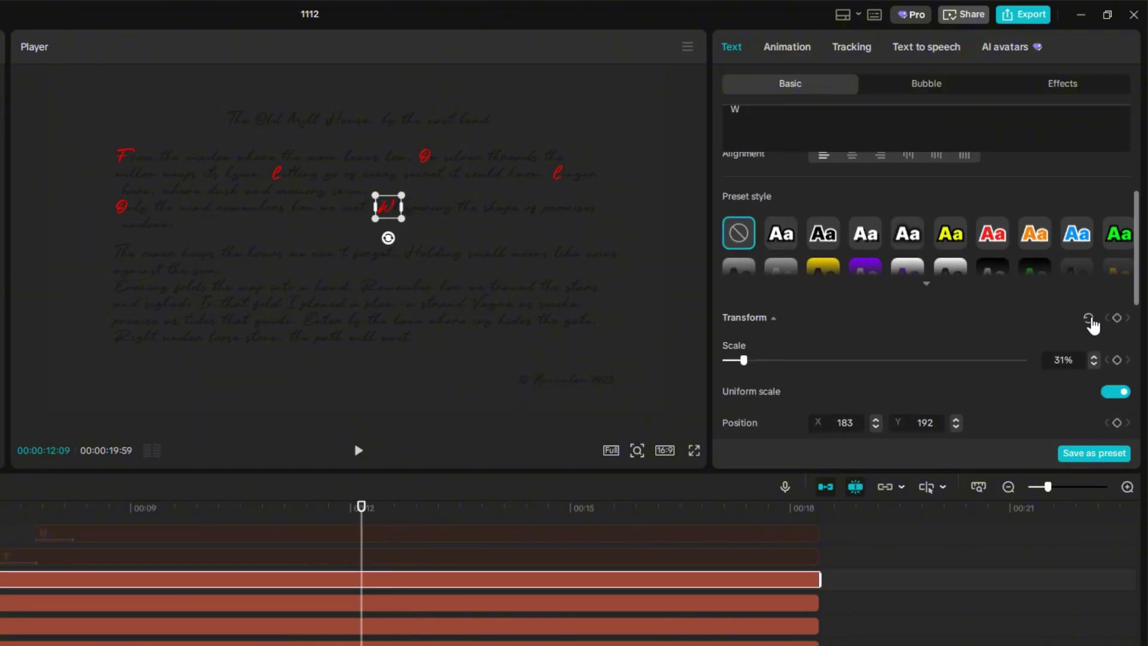
Move the W to the end of FOLLOW at 00:00:12:48 and apply easing to its end keyframe
left_click(410, 508)
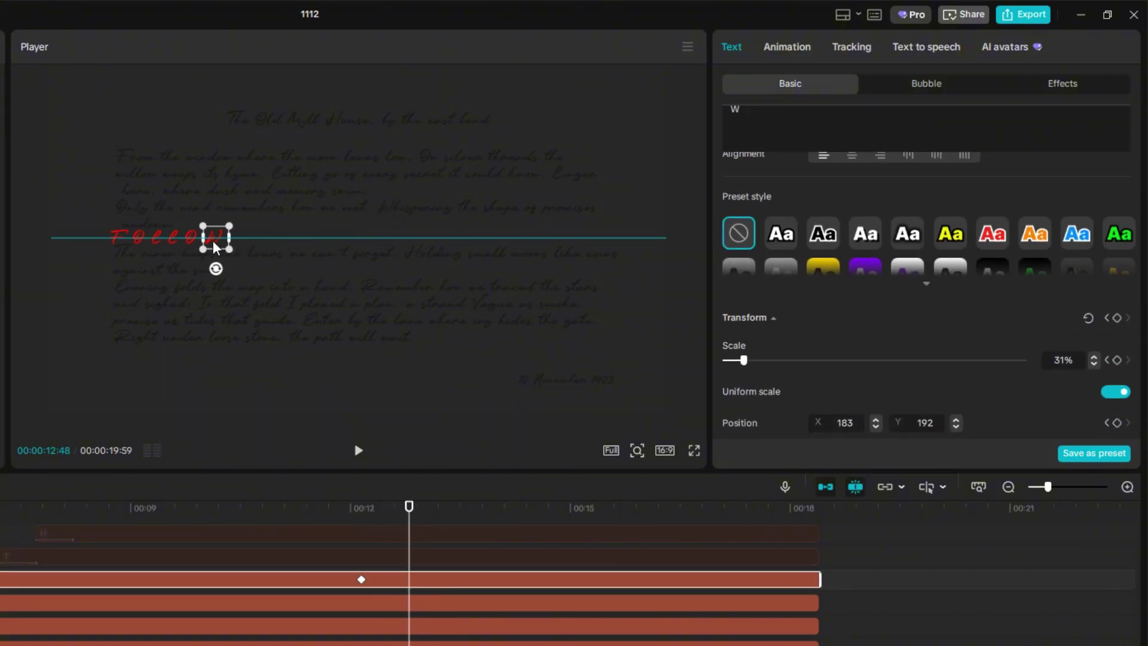
left_click(282, 292)
left_click(413, 585)
right_click(410, 579)
left_click(435, 608)
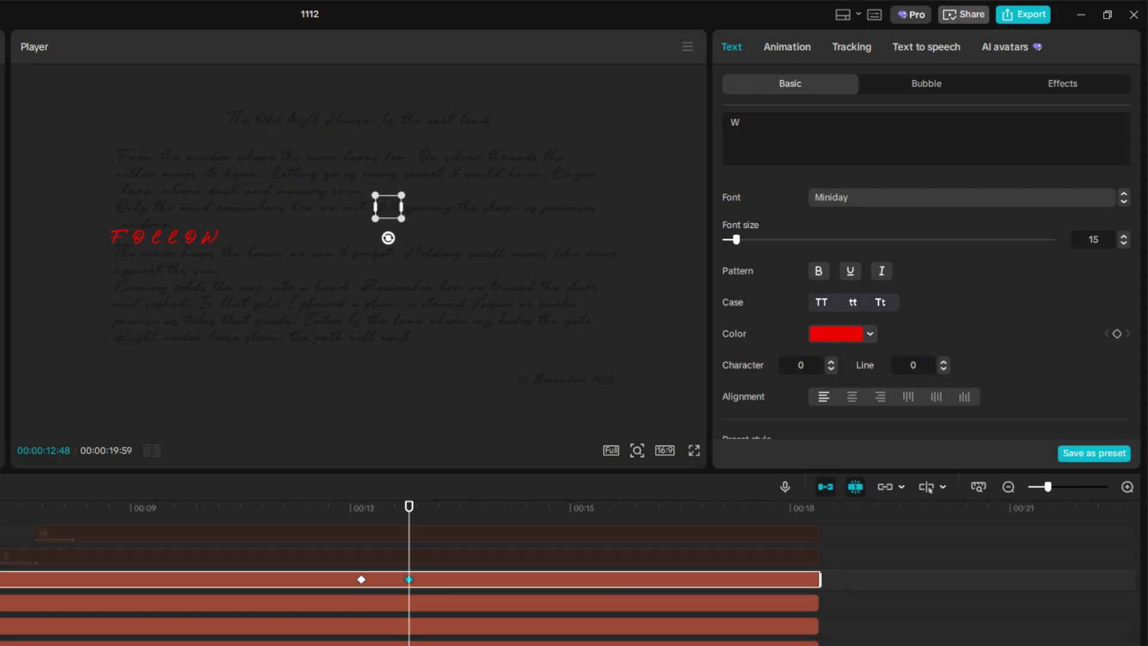
Re-enable the red T layer and add its transform keyframe at 00:00:12:09
scroll(419, 610, "up", 3)
left_click(410, 639)
left_click(361, 508)
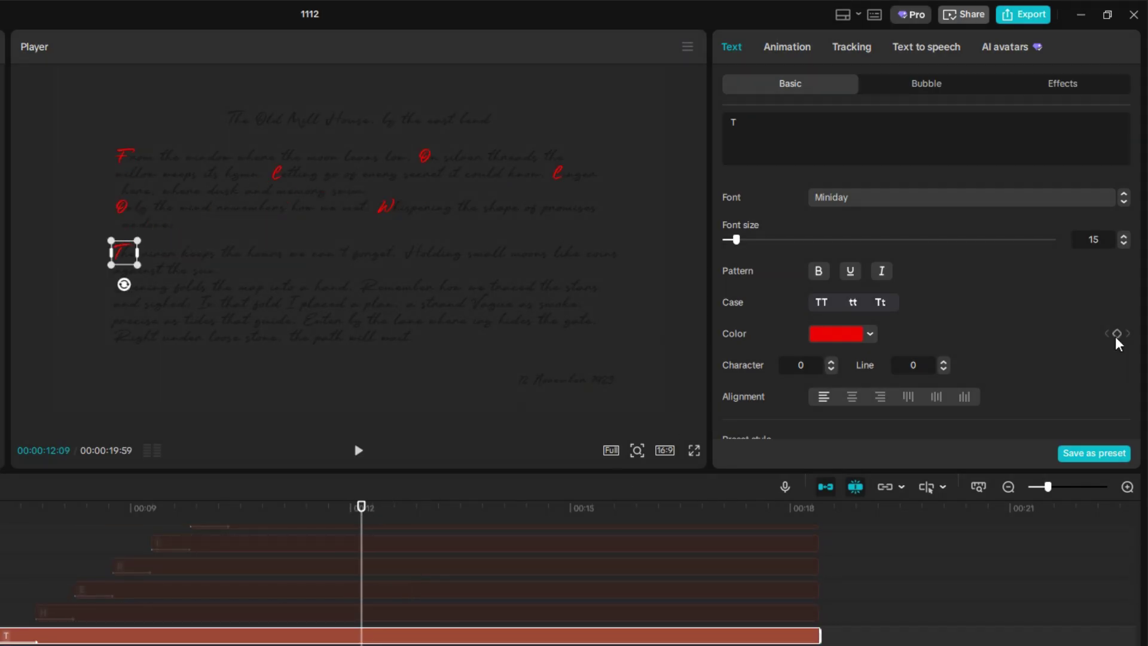
scroll(1112, 329, "down", 4)
left_click(386, 207)
Move the T after FOLLOW, leaving a word gap, at 00:00:12:48
left_click_drag(361, 507, 410, 512)
left_click(423, 633)
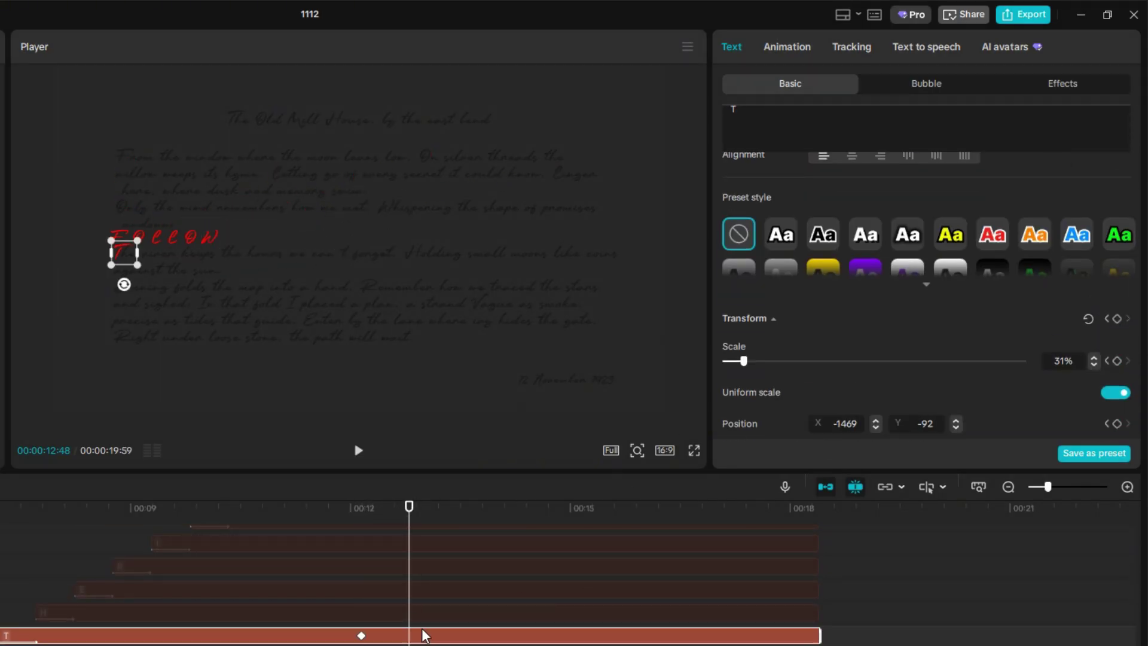
left_click_drag(122, 253, 251, 238)
left_click(409, 636)
Re-enable the red H layer and add its transform keyframe at 00:00:12:09
left_click_drag(409, 508, 361, 511)
left_click(385, 618)
key("v")
left_click(391, 635)
left_click(386, 613)
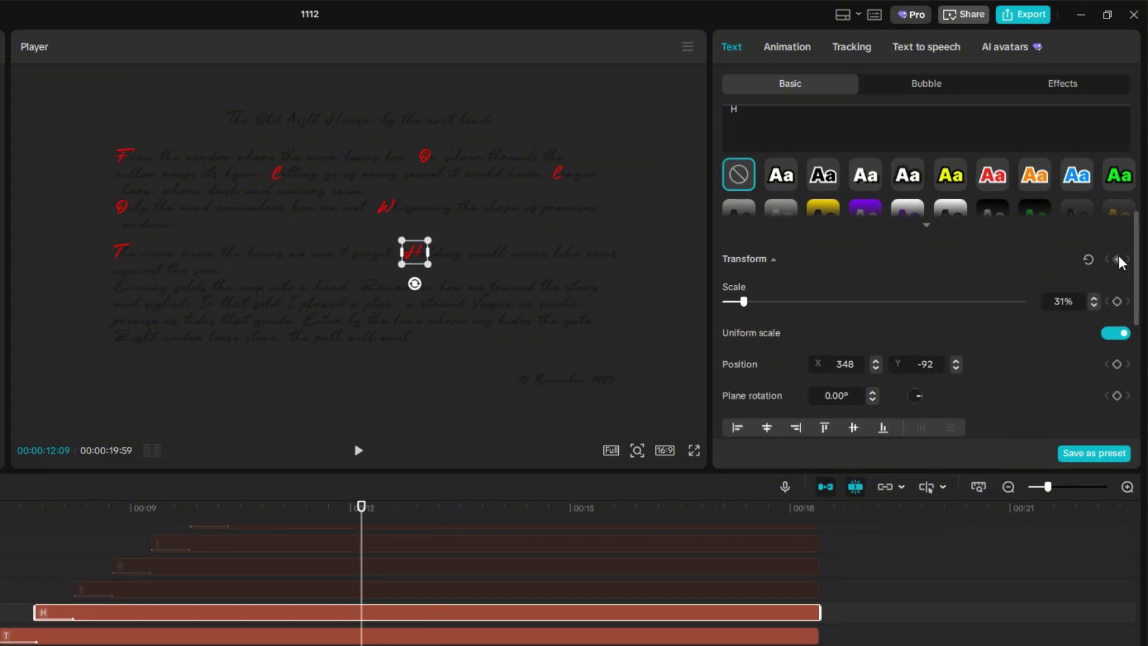
left_click(392, 635)
Move the H beside the T at 00:00:12:48 and apply Ease in to its end keyframe
left_click(409, 510)
left_click(401, 623)
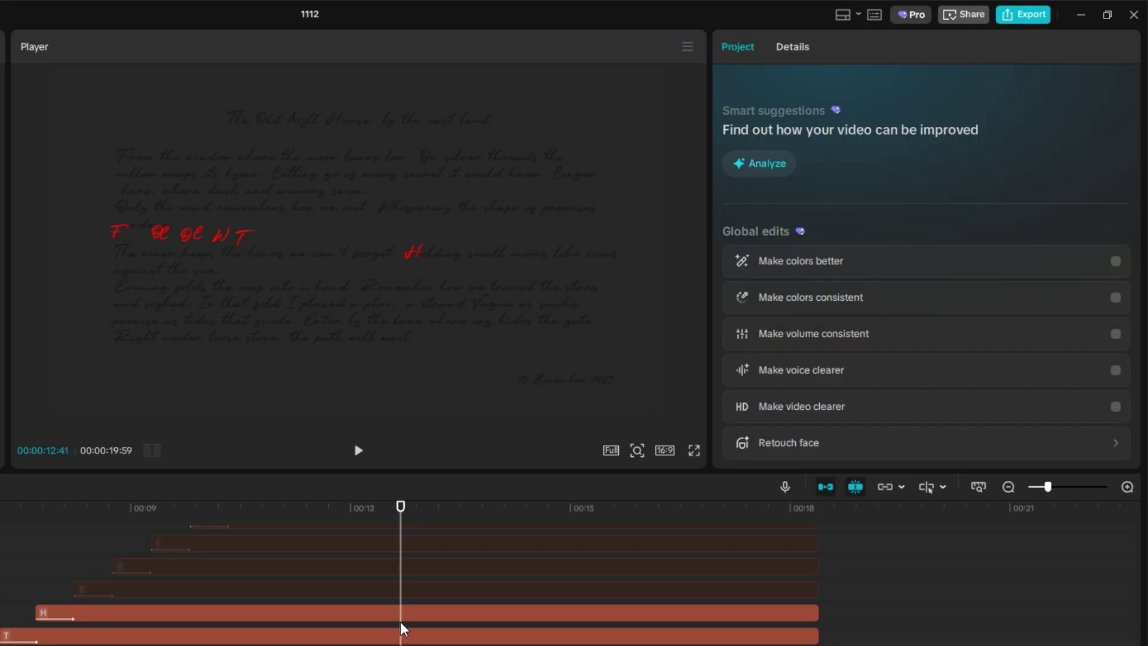
left_click(384, 631)
left_click(404, 506)
left_click(406, 615)
left_click_drag(414, 253, 273, 239)
left_click(346, 276)
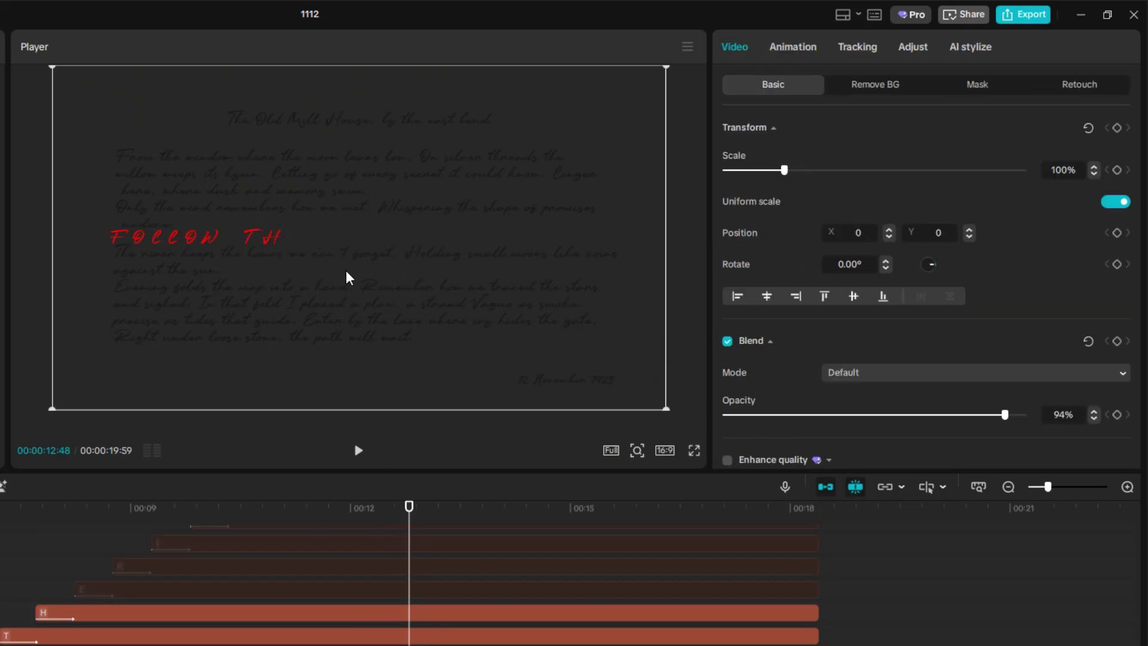
left_click(410, 620)
right_click(410, 613)
left_click(443, 630)
Re-enable the first red E layer and add its transform keyframe at 00:00:12:09
scroll(410, 628, "up", 2)
left_click(410, 642)
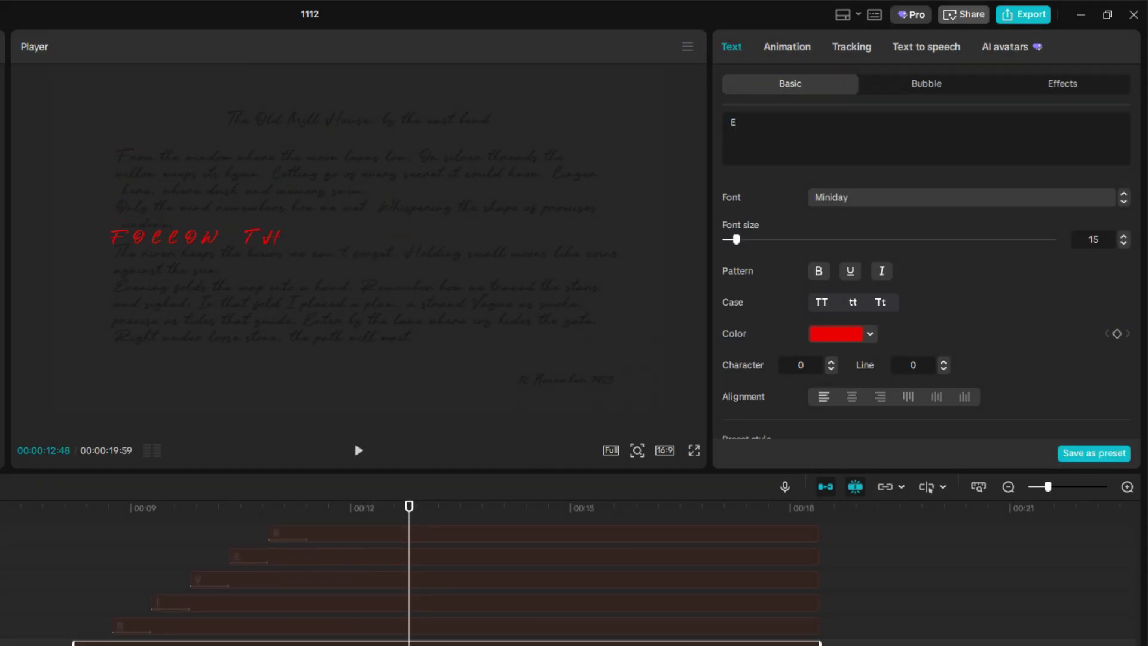
key("v")
left_click_drag(408, 590, 361, 590)
left_click(361, 642)
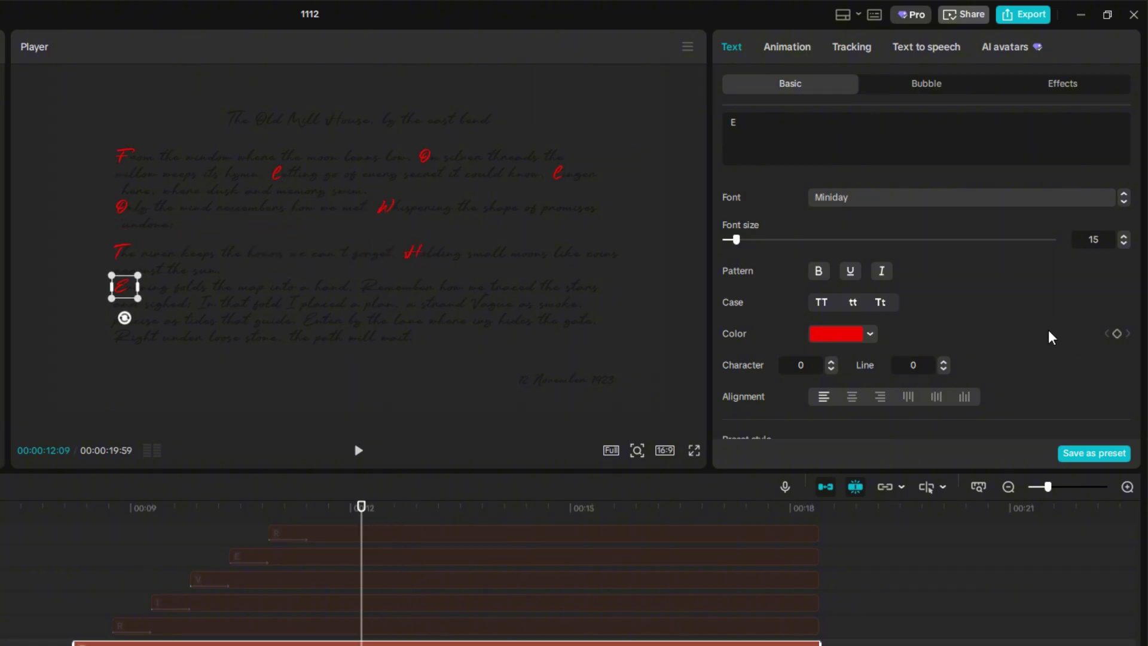
scroll(1104, 314, "down", 5)
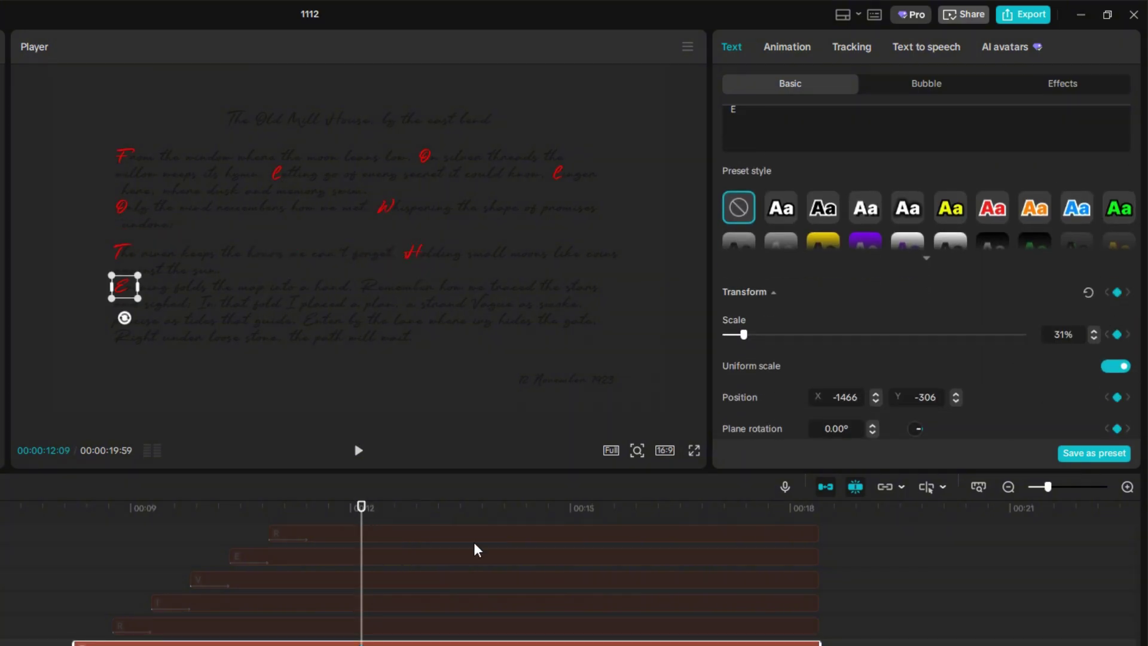
Move the E beside the H at 00:00:12:48 to complete THE, and re-enable the first red R layer
key("Down")
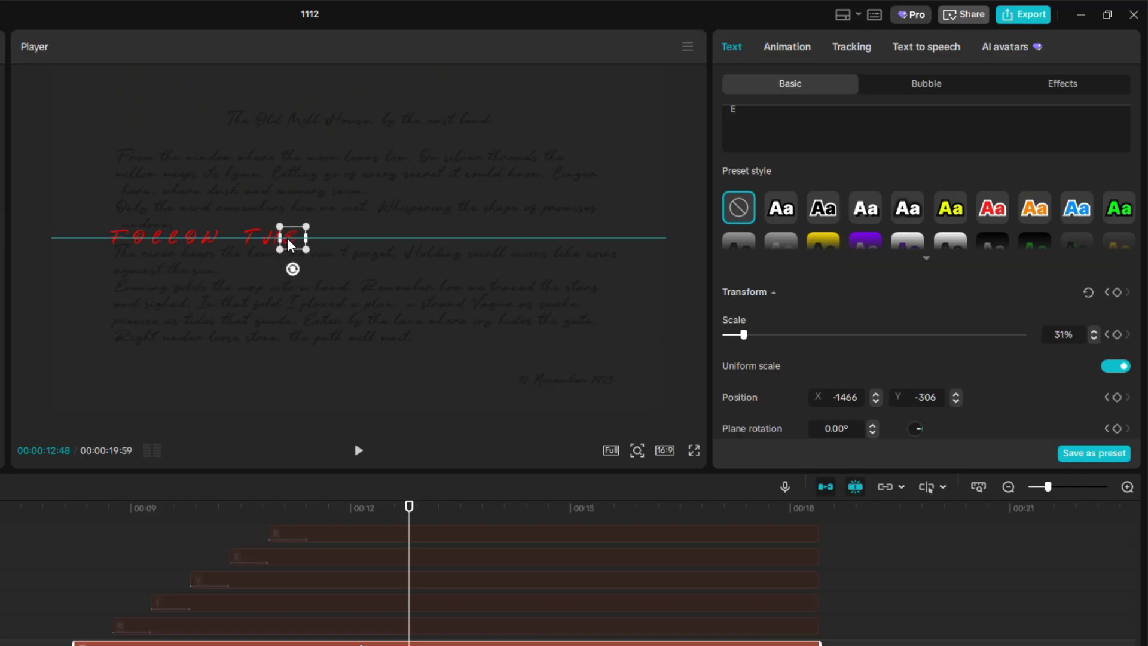
left_click(323, 287)
left_click(411, 625)
key("v")
left_click(419, 642)
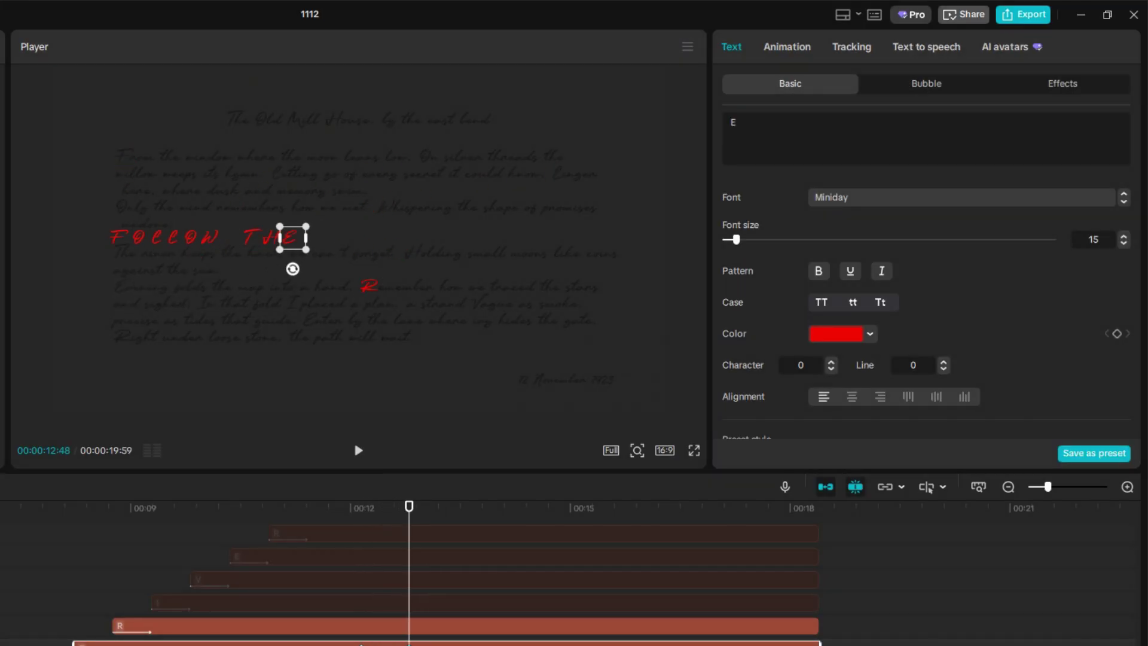
mouse_move(409, 515)
left_mouse_down()
mouse_move(358, 515)
mouse_move(423, 511)
left_mouse_up()
Add a transform keyframe to the first red R at 00:00:12:09
left_click(365, 628)
key("v")
left_click(369, 643)
left_click(361, 509)
left_click(371, 285)
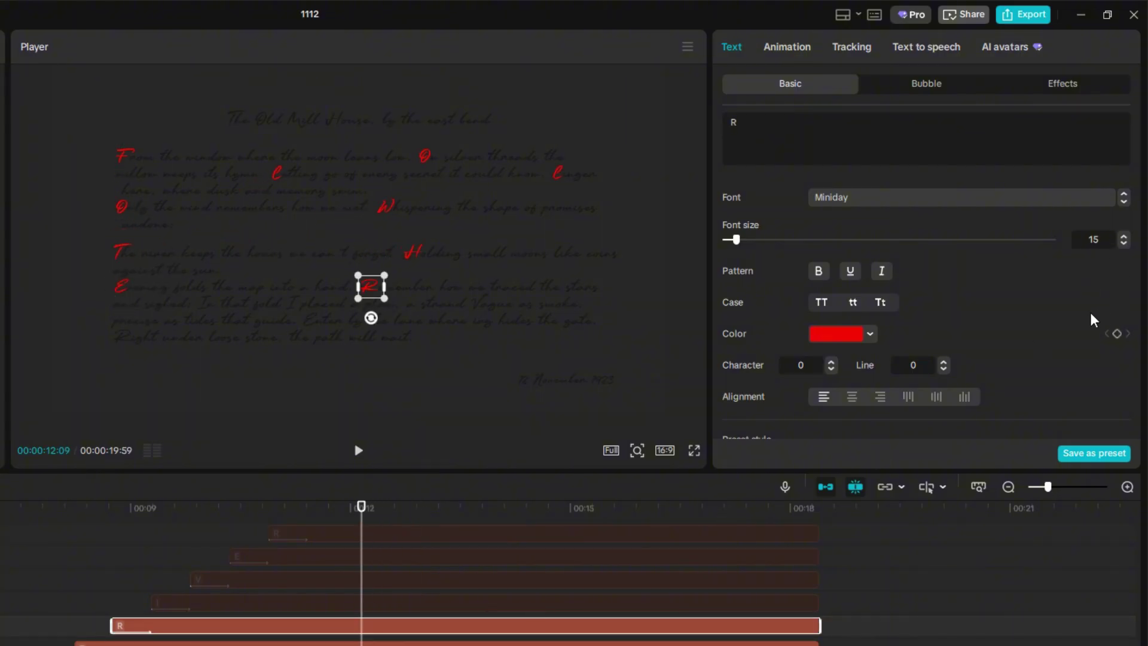
scroll(1091, 312, "down", 4)
left_click(1117, 318)
Move the R after THE, leaving a word gap, at 00:00:12:48 and apply Ease in to its end keyframe
left_click(389, 642)
left_click_drag(363, 510, 410, 515)
left_click(410, 625)
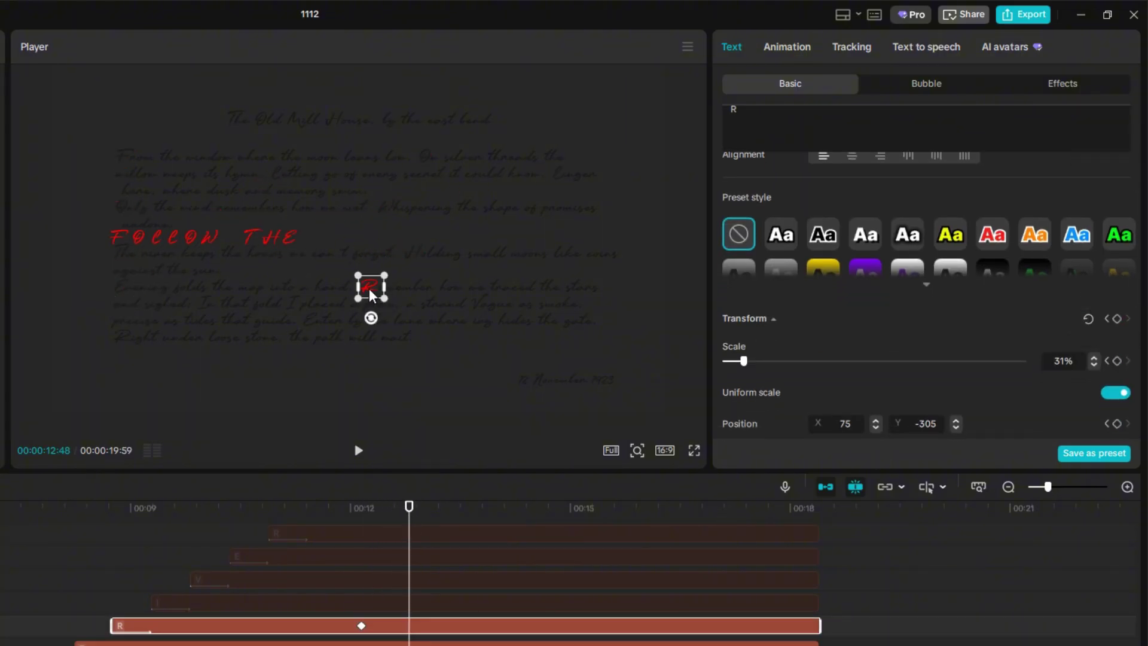
left_click(413, 603)
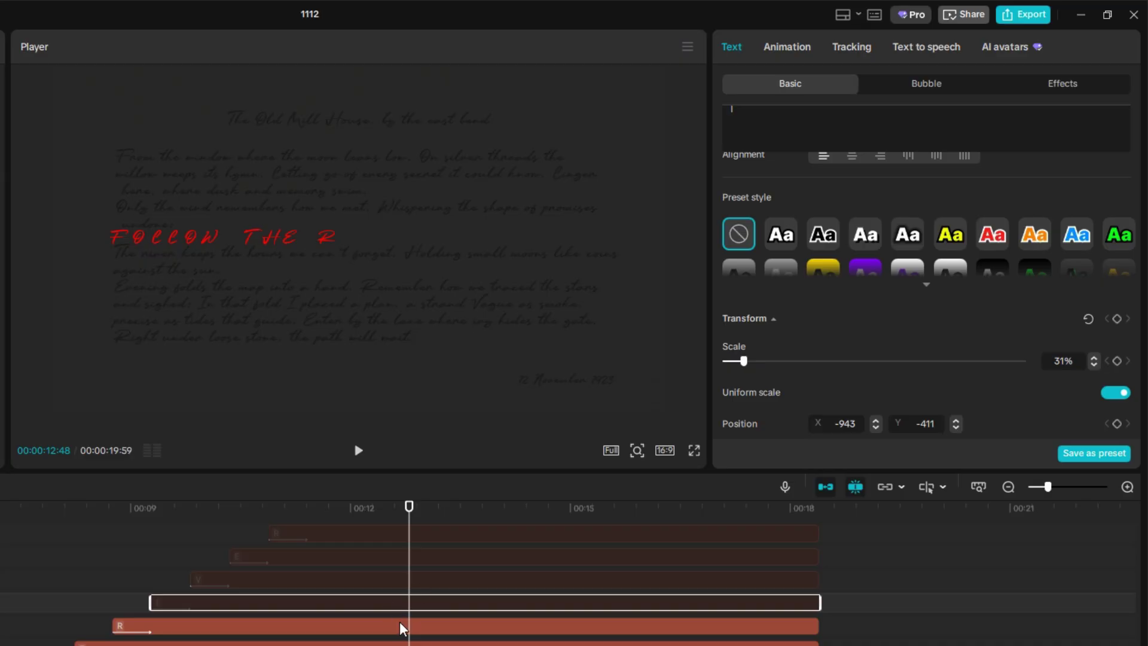
left_click(401, 624)
right_click(409, 626)
left_click(451, 639)
Re-enable the red I, add its transform keyframe at 00:00:12:09 and move it beside the R at 00:00:12:48
left_click(399, 606)
left_click(371, 625)
left_click(354, 519)
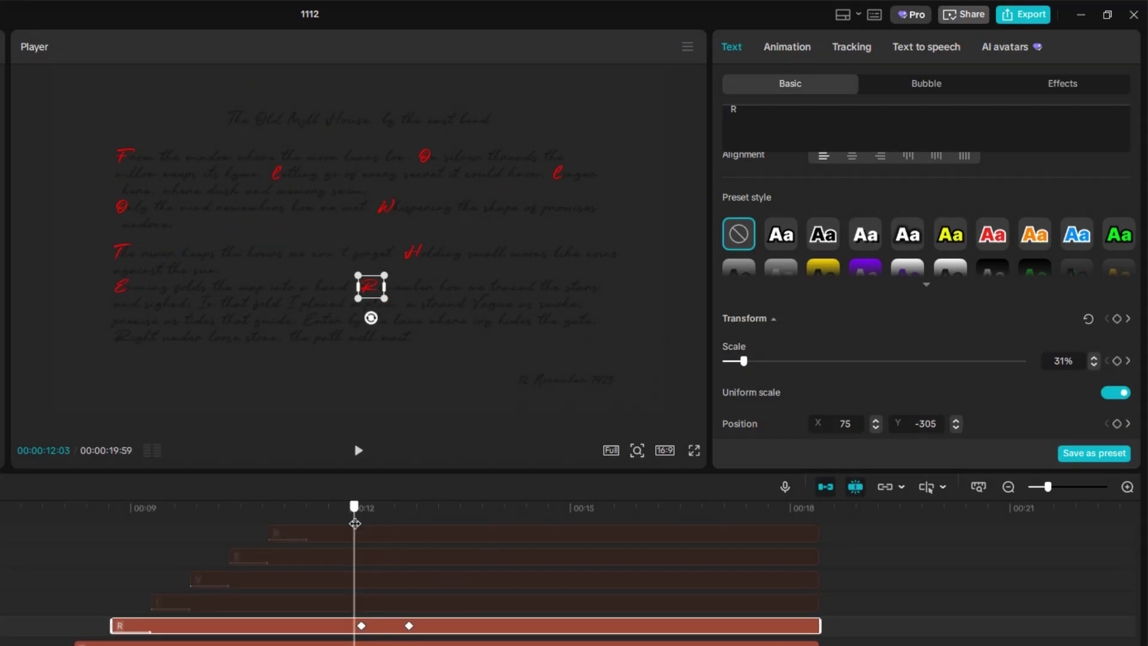
left_click_drag(355, 524, 361, 523)
left_click(373, 603)
left_click(1116, 319)
key("space")
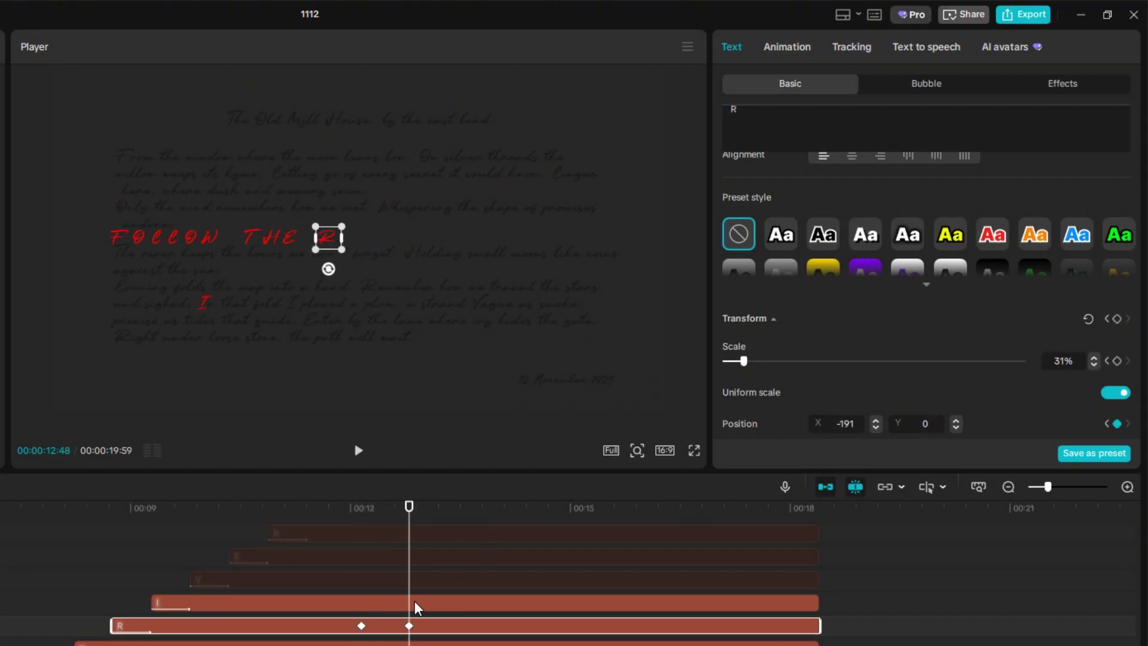
key("space")
mouse_move(409, 507)
left_mouse_down()
mouse_move(390, 508)
mouse_move(409, 507)
left_mouse_up()
Re-enable the red V layer and add its transform keyframe at 00:00:12:09
scroll(395, 598, "up", 1)
left_click(389, 622)
key("v")
left_click(399, 640)
left_click_drag(410, 567, 405, 527)
left_click(372, 620)
scroll(1130, 263, "down", 1)
Move the V beside the I on the vertical centre line at 00:00:12:48, undoing any accidental enlargement
left_click(393, 644)
left_click_drag(472, 296, 368, 242)
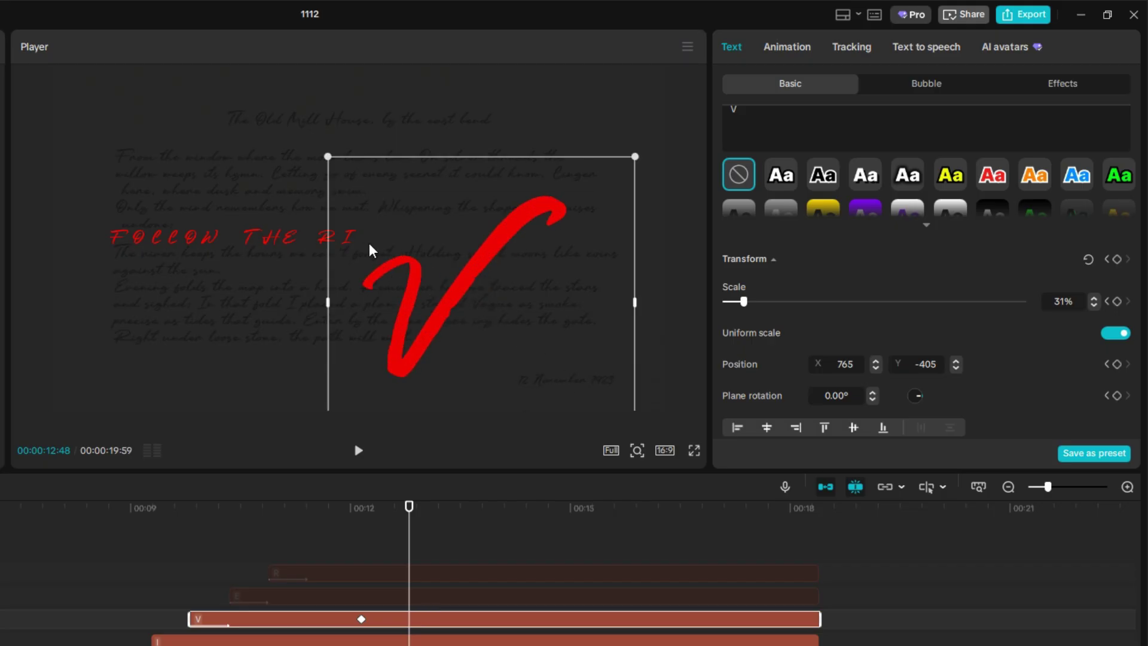
key("ctrl+z")
left_click_drag(480, 301, 368, 234)
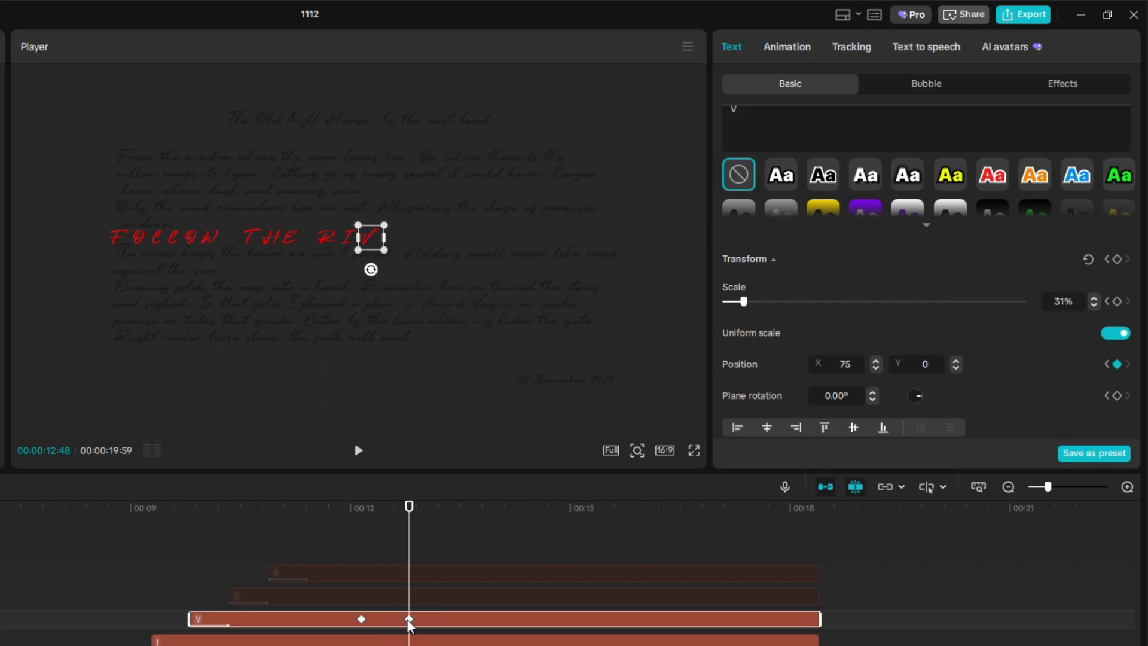
Re-enable the red E layer above the V and add its transform keyframe at 00:00:12:09
left_click(421, 597)
left_click(362, 619)
left_click(363, 513)
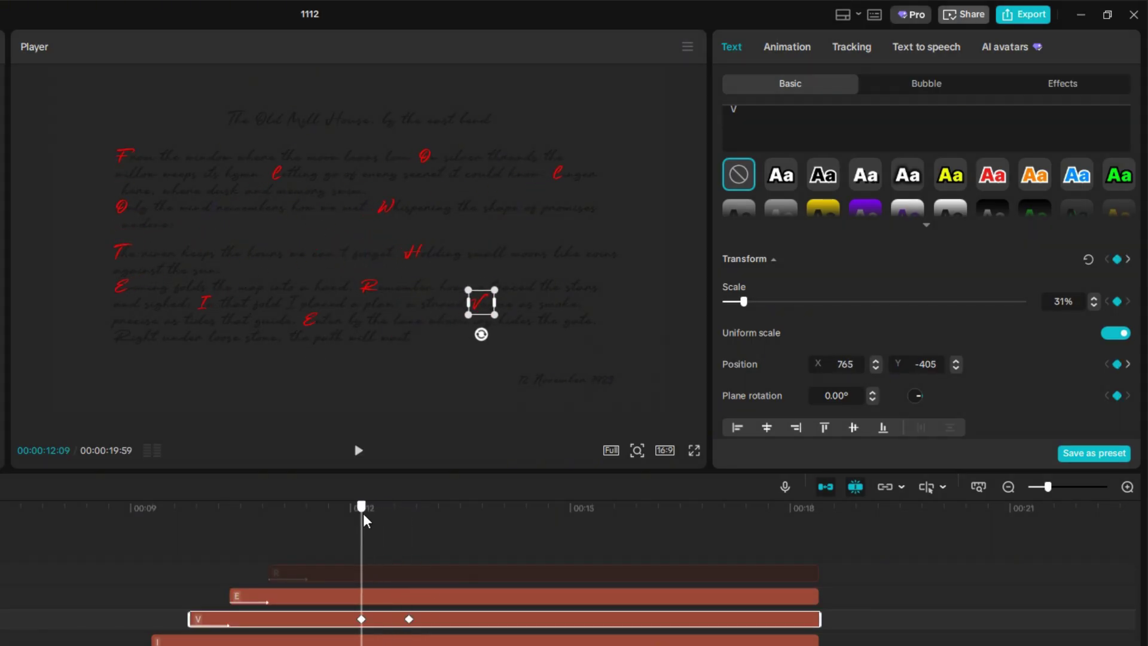
left_click(368, 598)
left_click(1117, 259)
left_click(377, 619)
Move the E beside the V on the vertical centre line at 00:00:12:48
left_click_drag(363, 508, 391, 512)
left_click(404, 507)
left_click(419, 597)
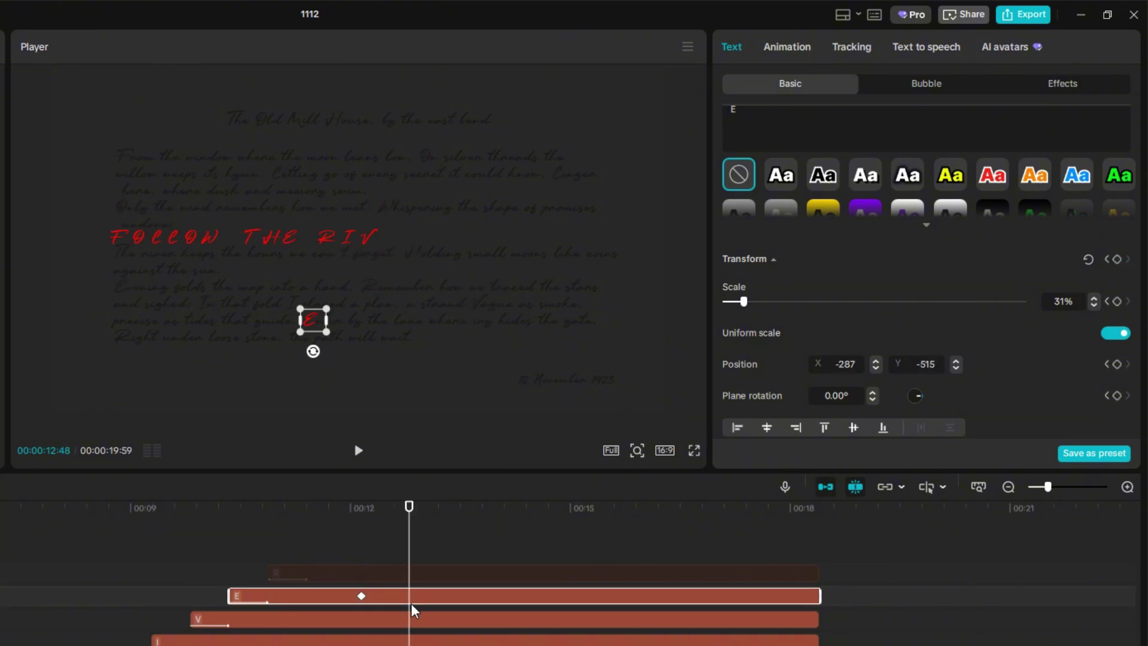
left_click_drag(309, 319, 390, 237)
key("space")
key("space")
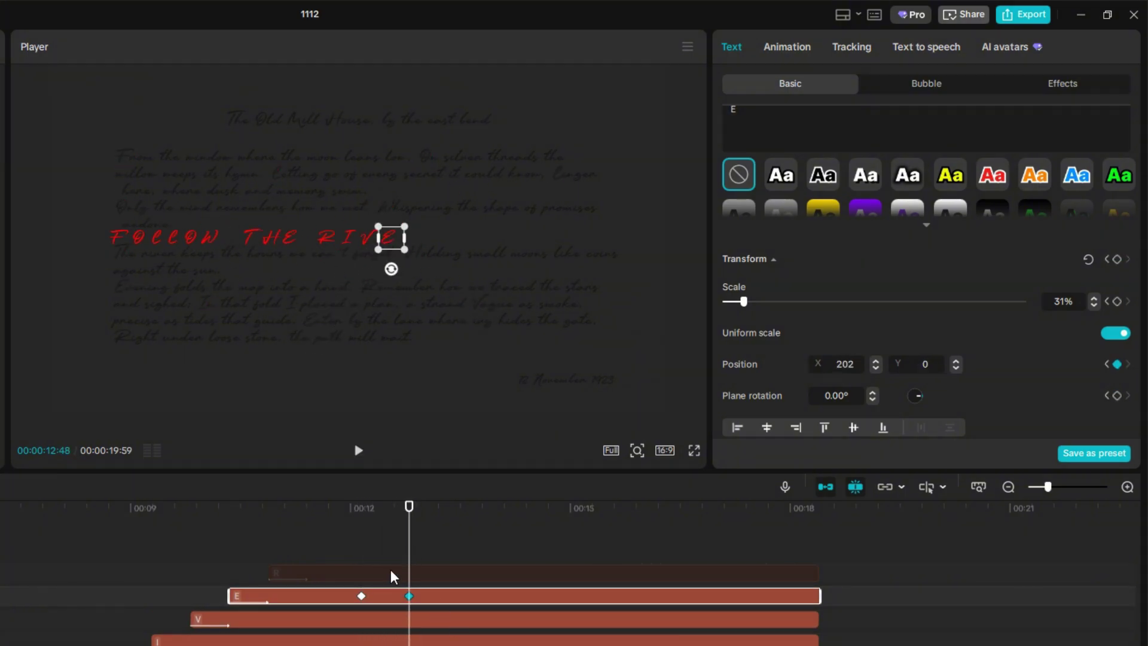
Re-enable the last red R layer and add its transform keyframe at 00:00:12:09
left_click(390, 570)
key("v")
left_click(345, 597)
left_click(363, 513)
left_click(365, 576)
left_click(1117, 259)
left_click(412, 596)
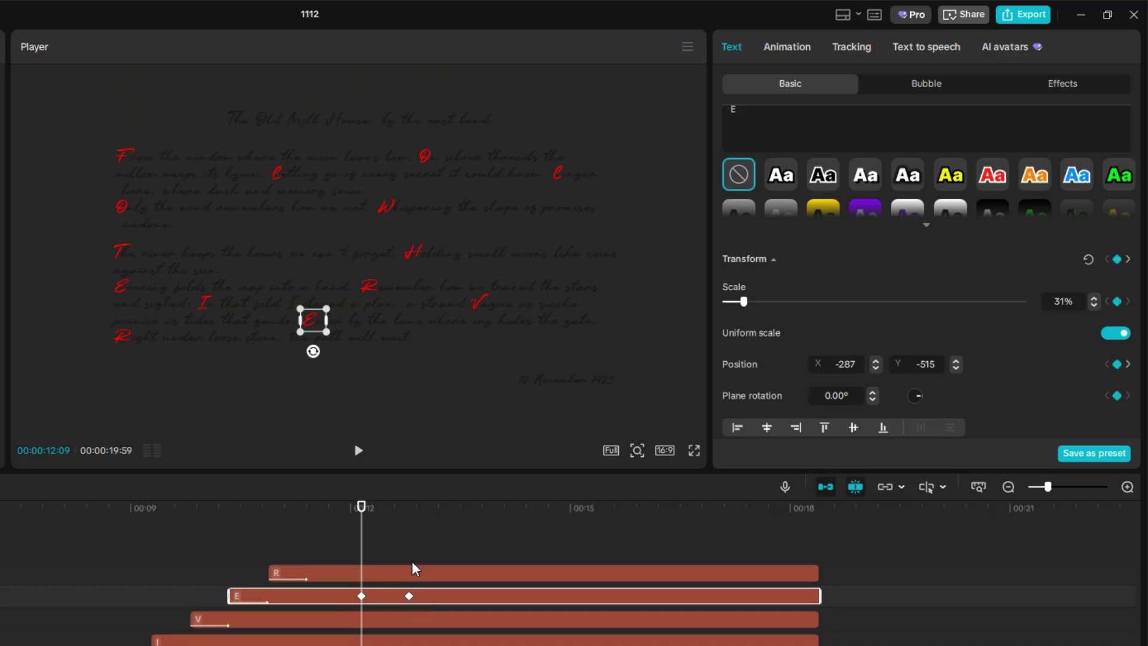
Move the last R beside the E on the vertical centre line at 00:00:12:48, completing RIVER
left_click(410, 508)
left_click(411, 573)
left_click_drag(122, 337, 406, 234)
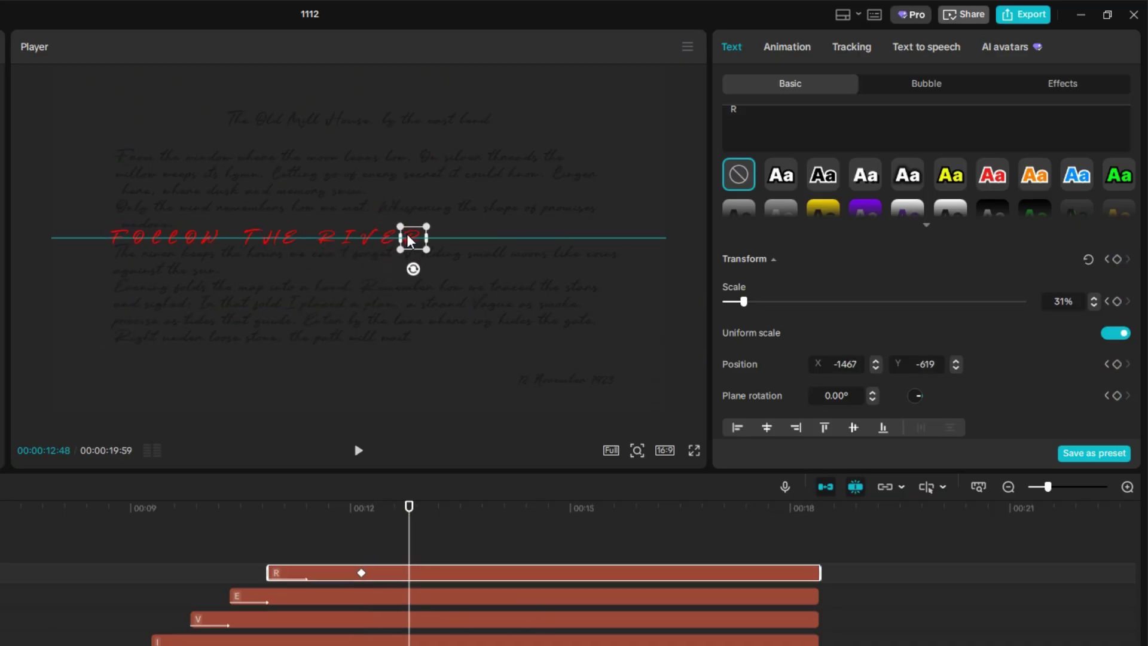
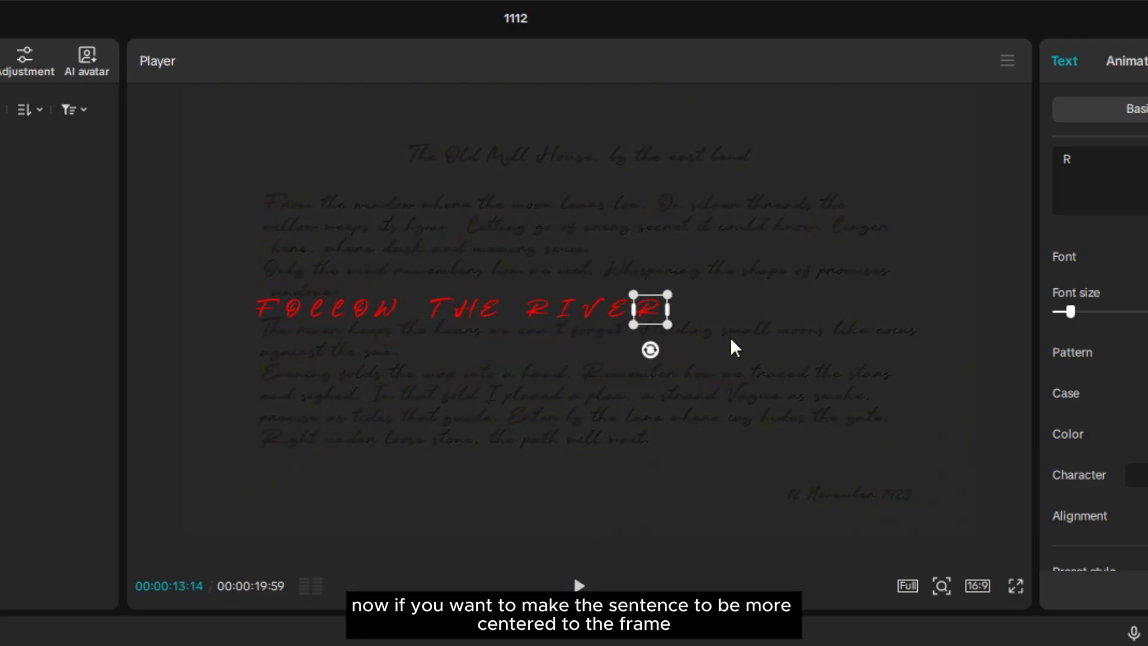
left_click(604, 397)
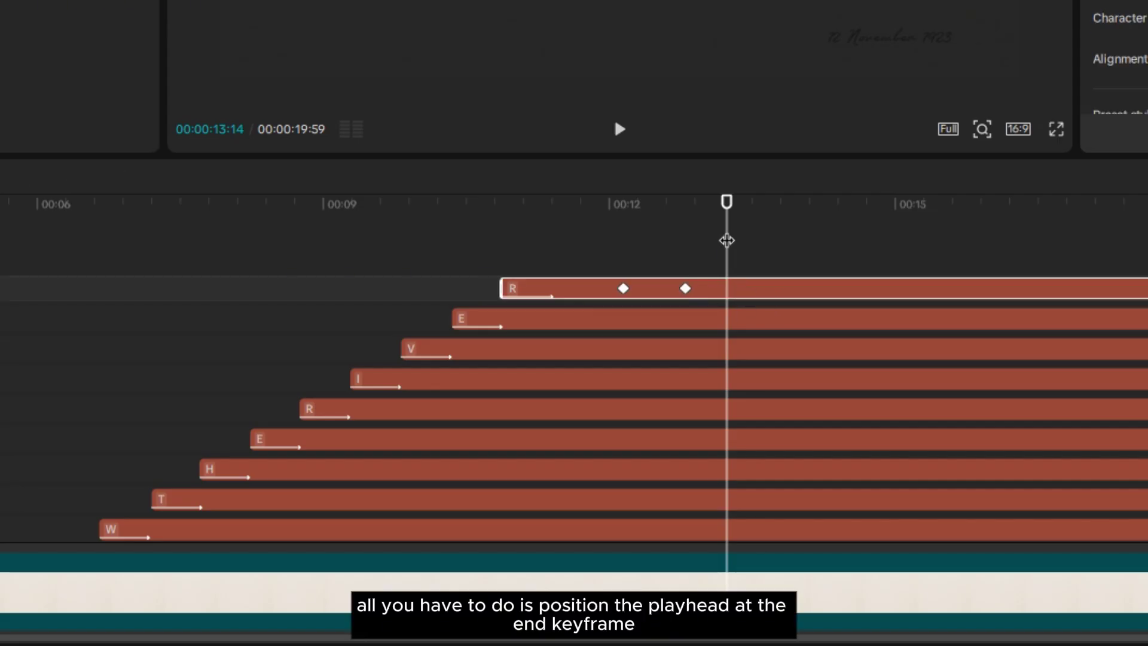
Select all the red letter layers at the end keyframe, 00:00:12:48, and move the sentence together to the centre of the frame
left_click_drag(725, 238, 686, 238)
left_click_drag(773, 250, 759, 287)
scroll(773, 275, "down", 2)
scroll(771, 328, "down", 5)
left_click_drag(581, 317, 684, 326)
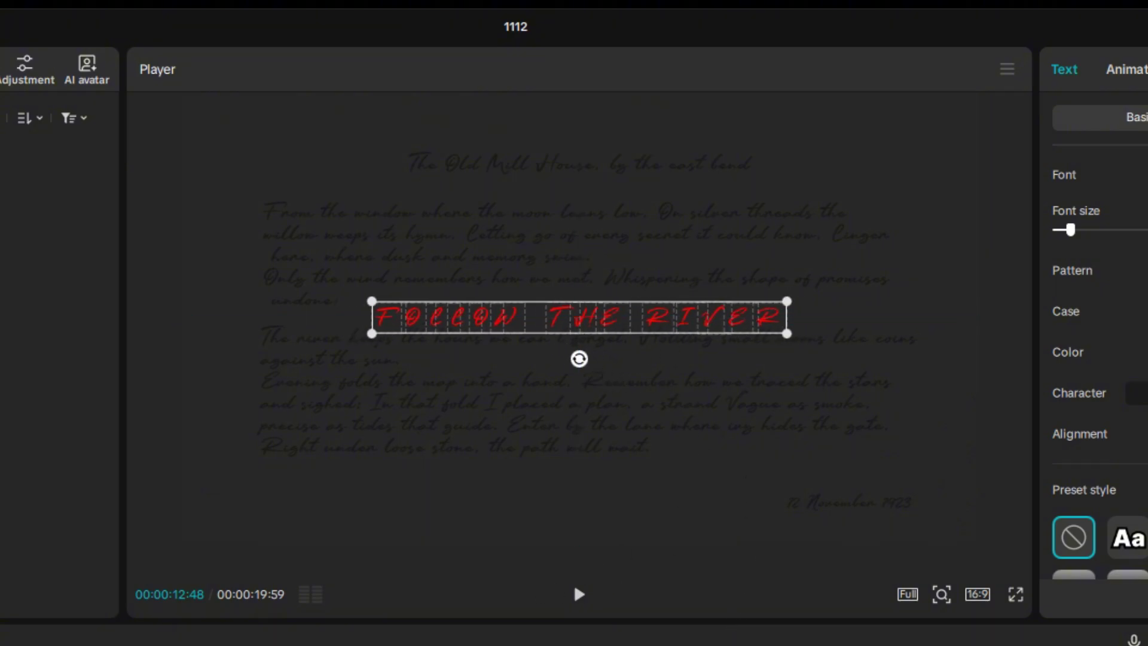
Play back the red letters moving into the centred sentence
key("space")
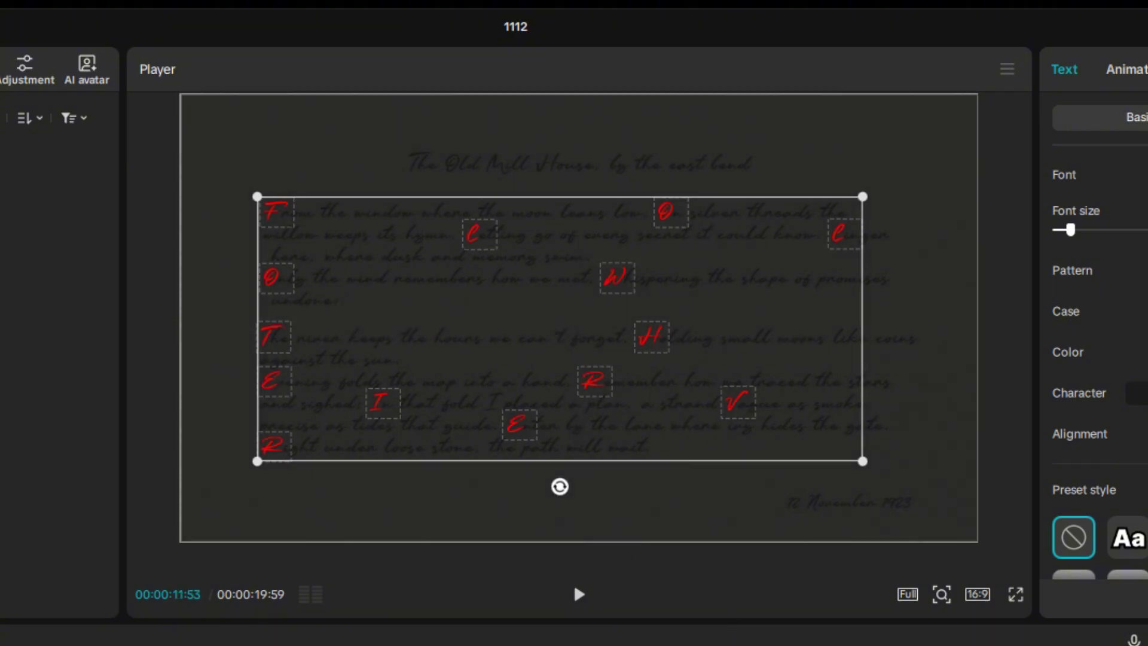
key("space")
left_click(656, 394)
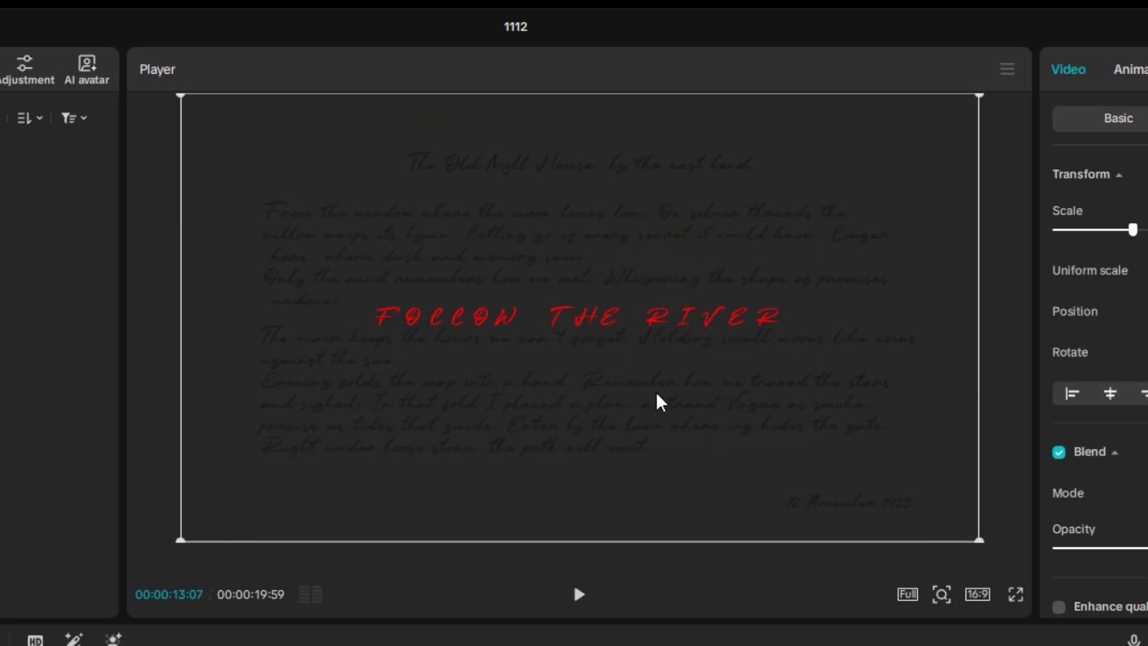
key("space")
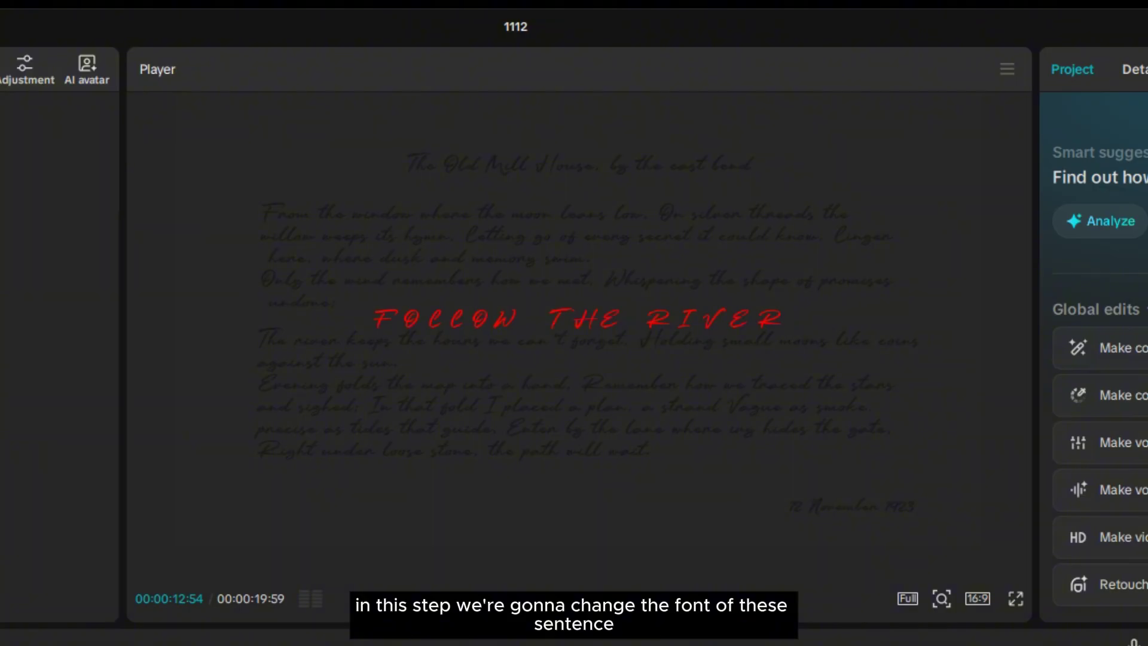
Trim the ends of all the red letter layers at 00:00:13:41
left_click(701, 320)
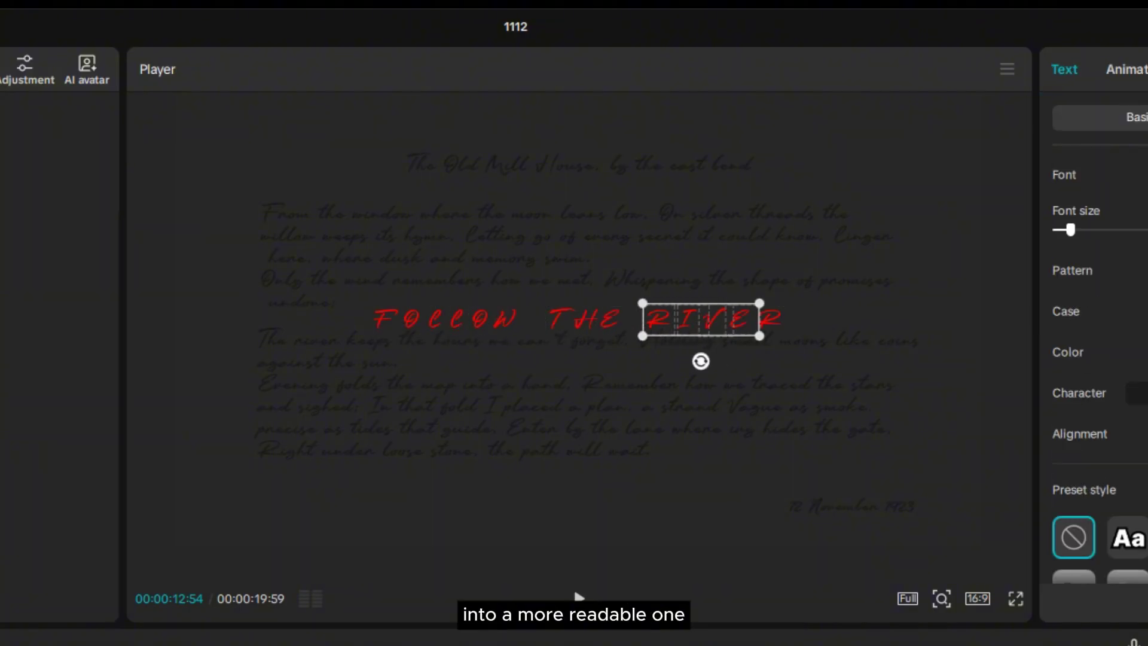
left_click_drag(571, 159, 620, 167)
left_click_drag(1130, 185, 935, 413)
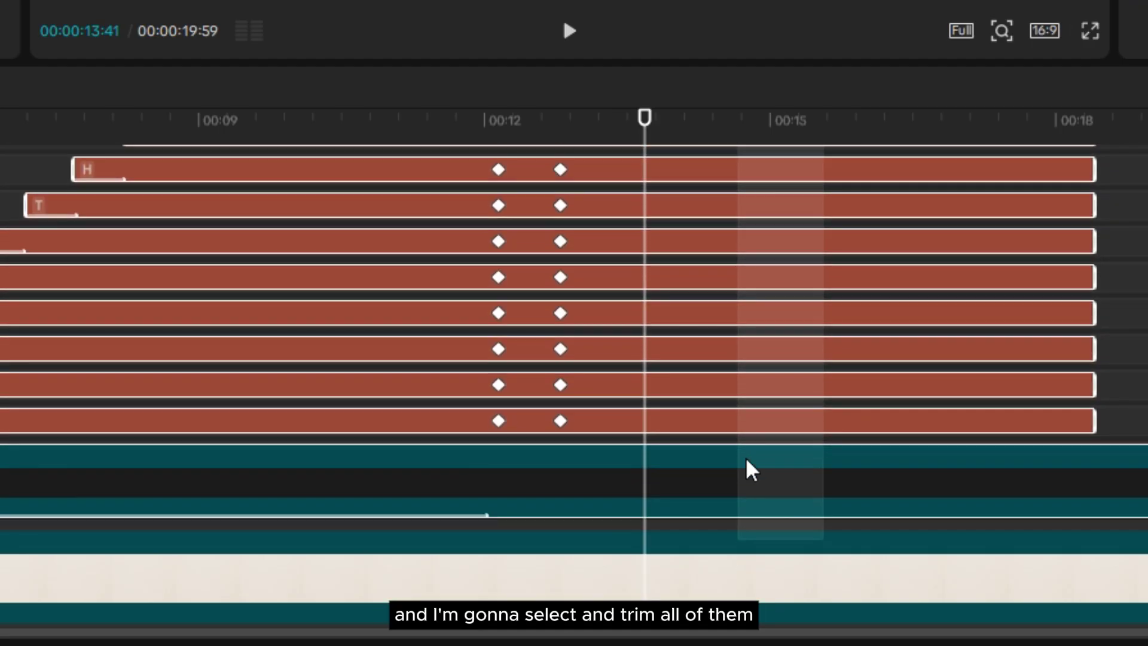
left_click_drag(752, 471, 752, 423)
key("w")
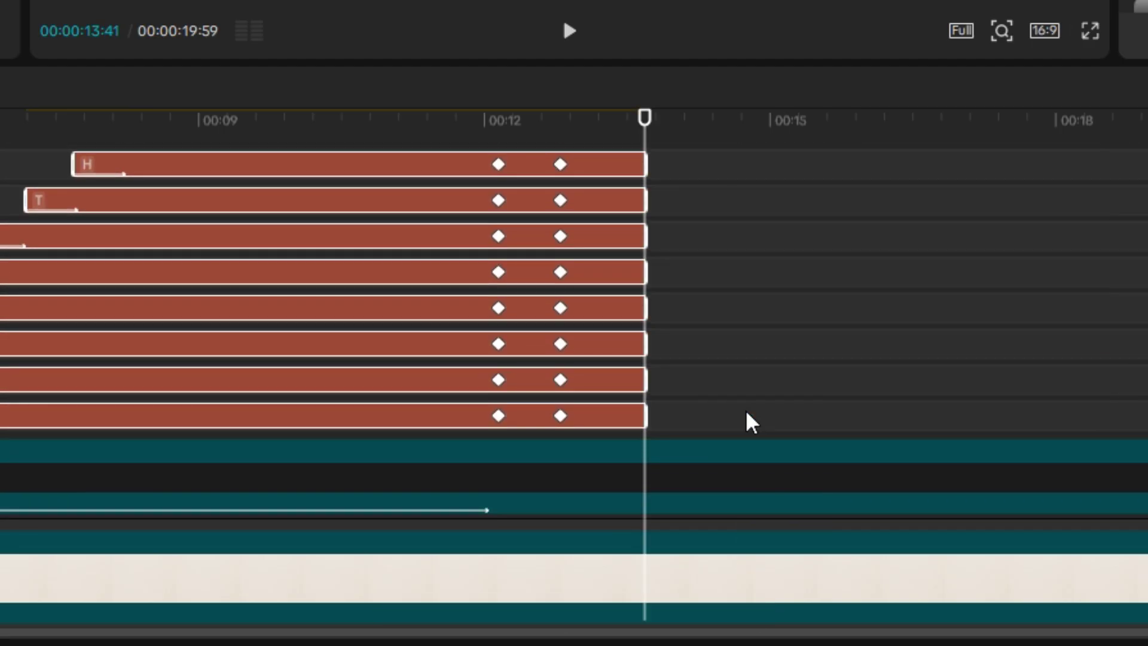
Add a default text layer above the letter layers at 00:00:13:41 and change its text to FOLLOW THE RIVER
scroll(753, 423, "up", 3)
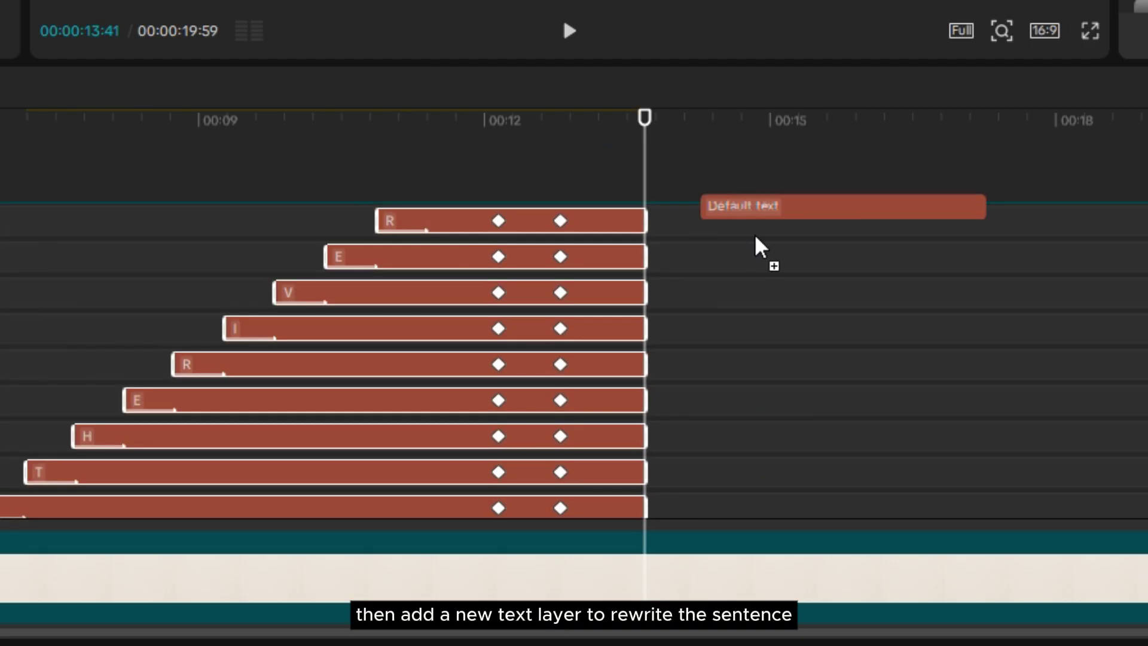
left_click_drag(758, 246, 655, 214)
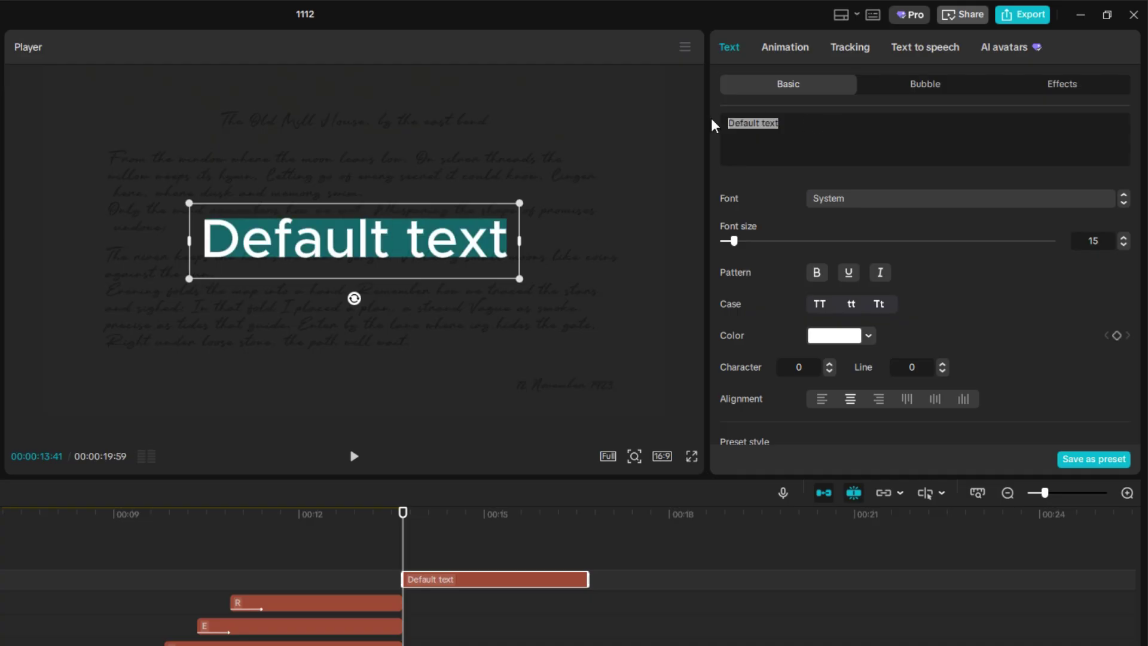
type("fo")
key("BackSpace")
key("BackSpace")
type("FOLLOW THE R")
key("BackSpace")
type("RIVER")
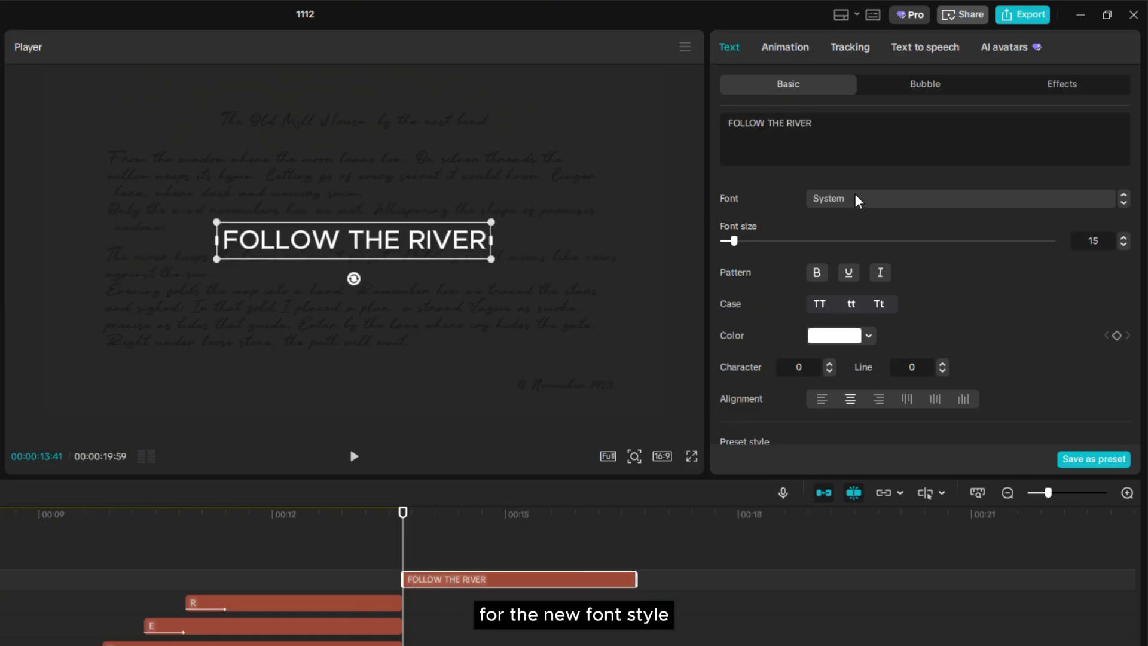
Set the new title's font to League Spartan ExtraBold with character spacing 4 and scale it down to about 41%
left_click(847, 201)
scroll(861, 335, "up", 3)
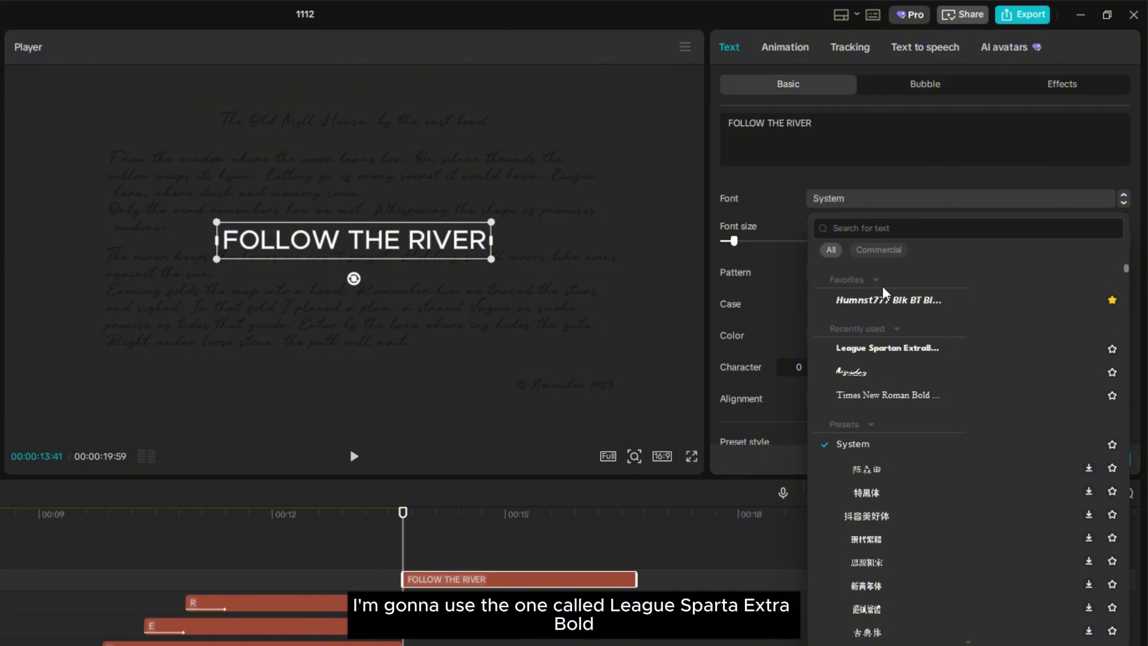
left_click(868, 353)
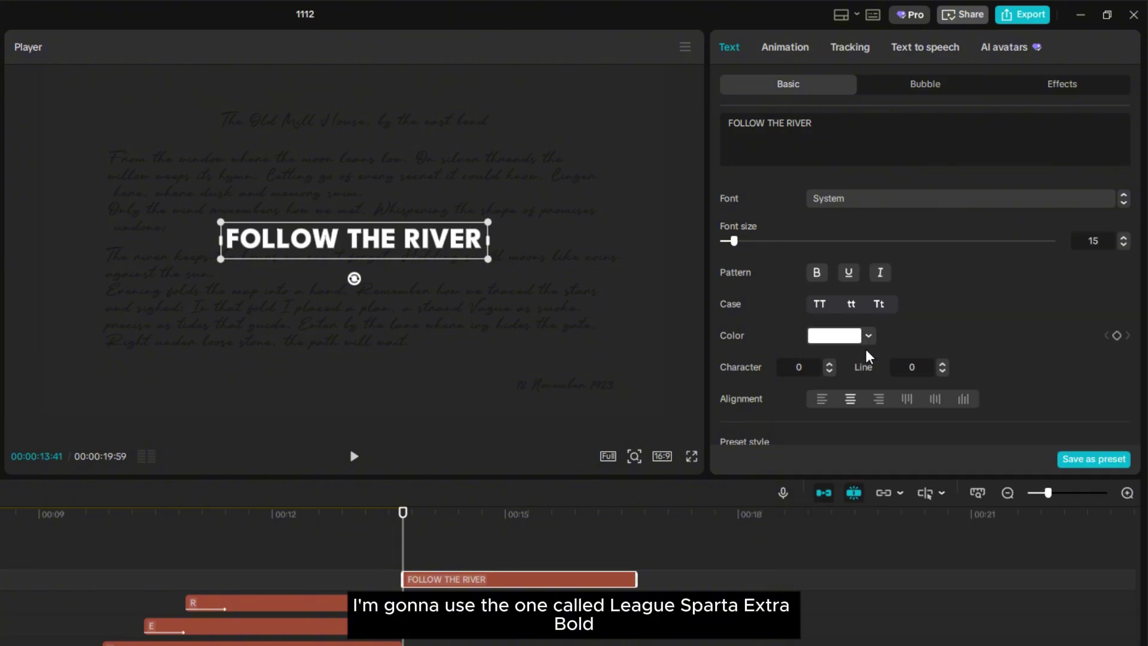
left_click(829, 364)
left_click(829, 364)
left_click(829, 364)
left_click(829, 364)
left_click_drag(534, 263, 492, 246)
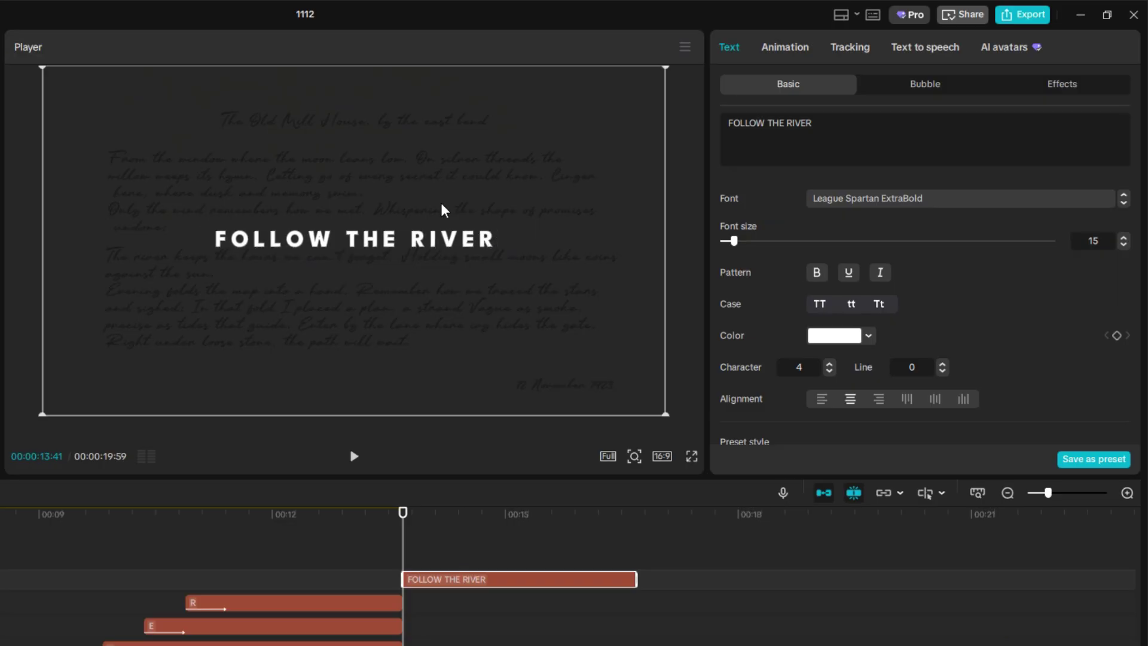
left_click(443, 213)
Select all the red letter layers and apply the Chemi...solve out animation to them
left_click_drag(350, 551, 340, 645)
left_click_drag(622, 592, 599, 447)
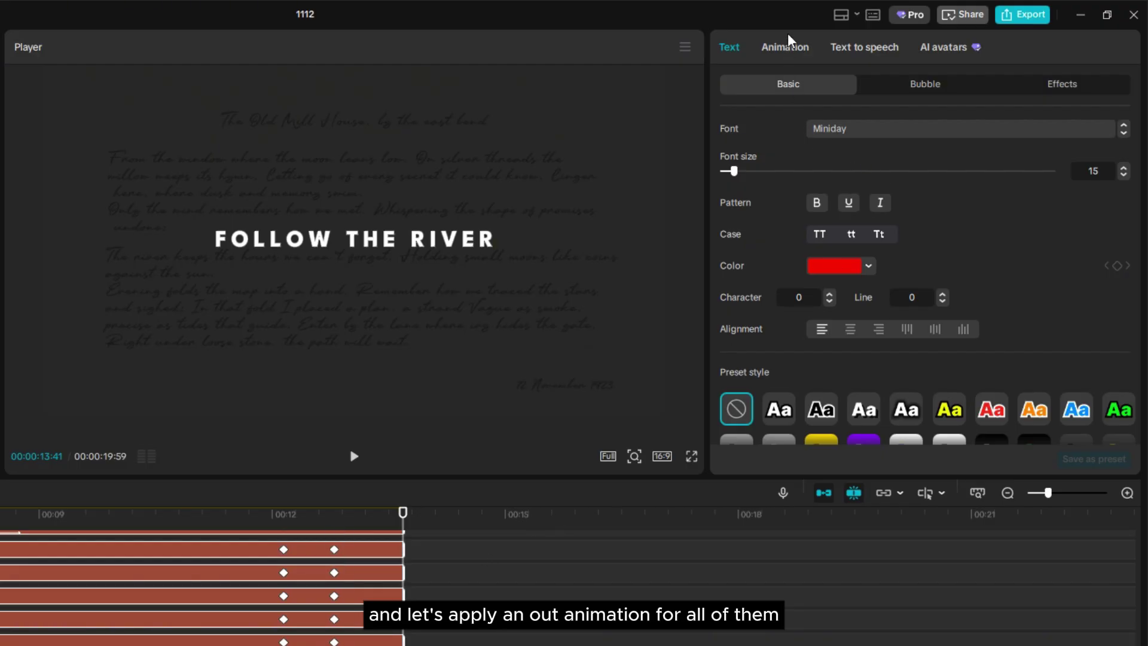
left_click(784, 47)
scroll(875, 247, "down", 1)
left_click(1007, 357)
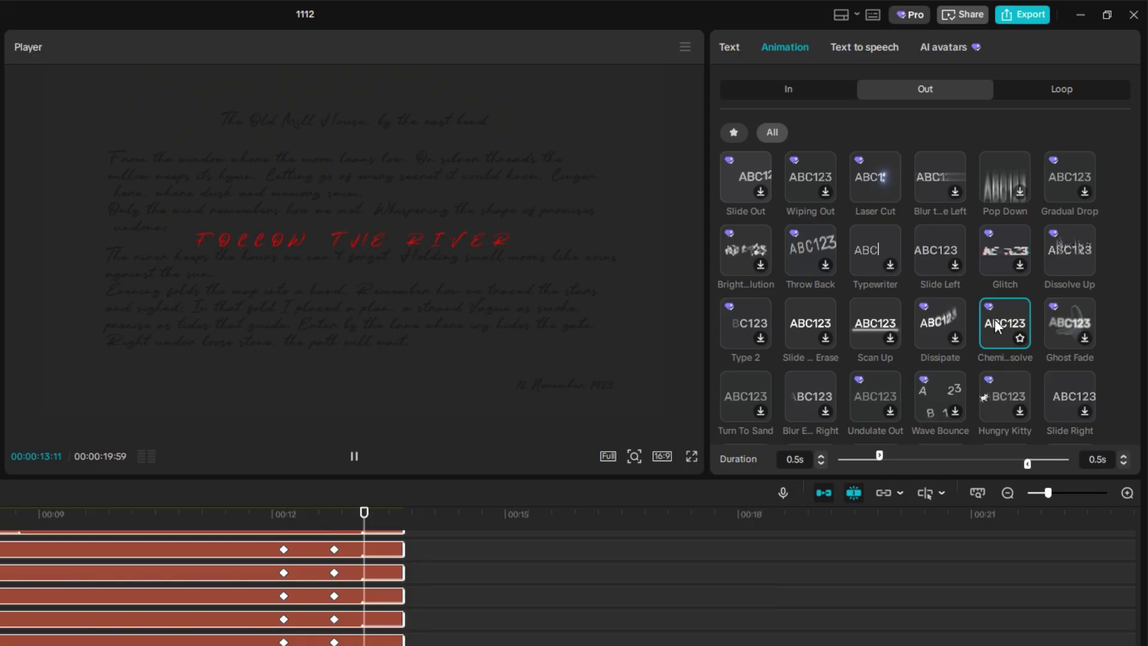
Apply the Inhale in animation to the white FOLLOW THE RIVER title layer
scroll(394, 567, "up", 5)
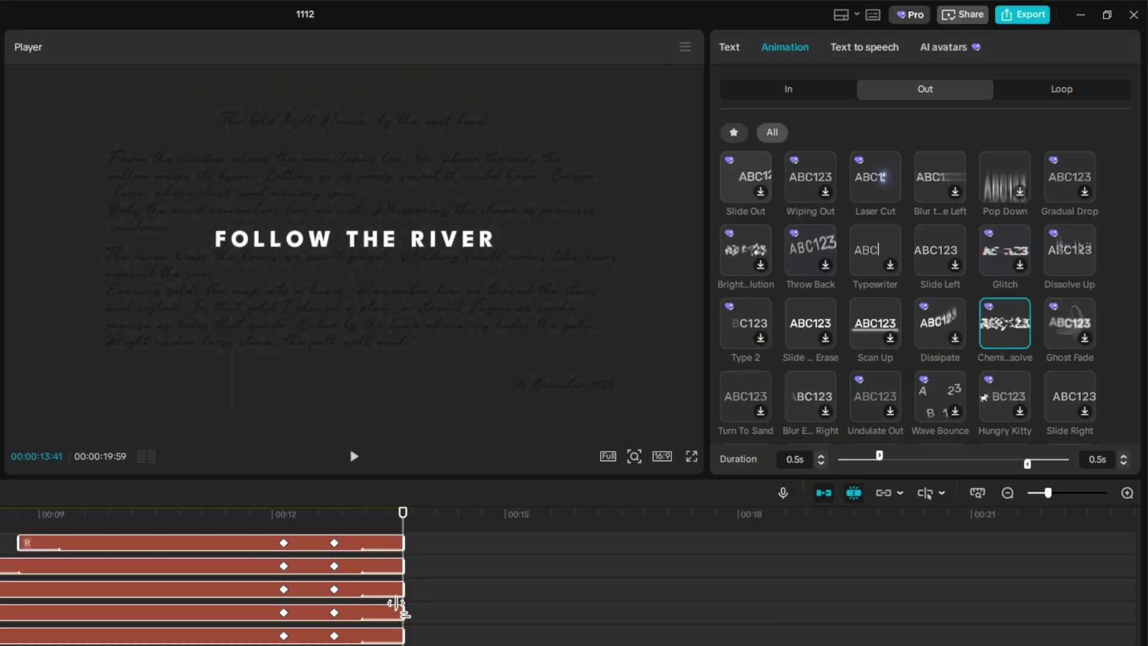
left_click(443, 567)
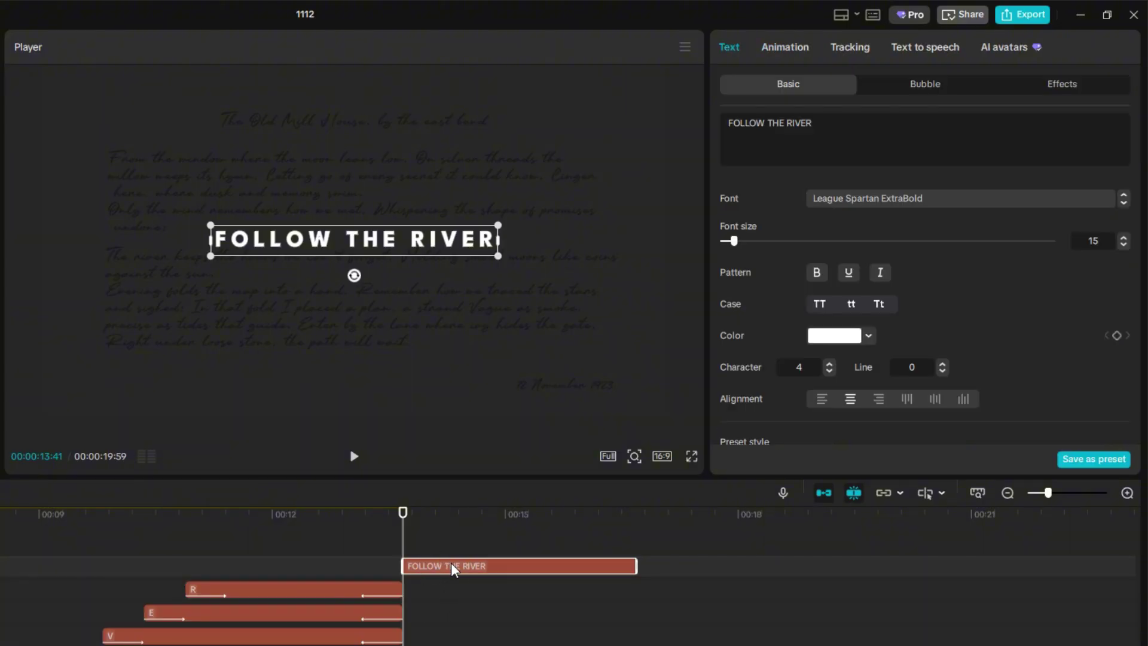
left_click(795, 48)
scroll(900, 395, "down", 10)
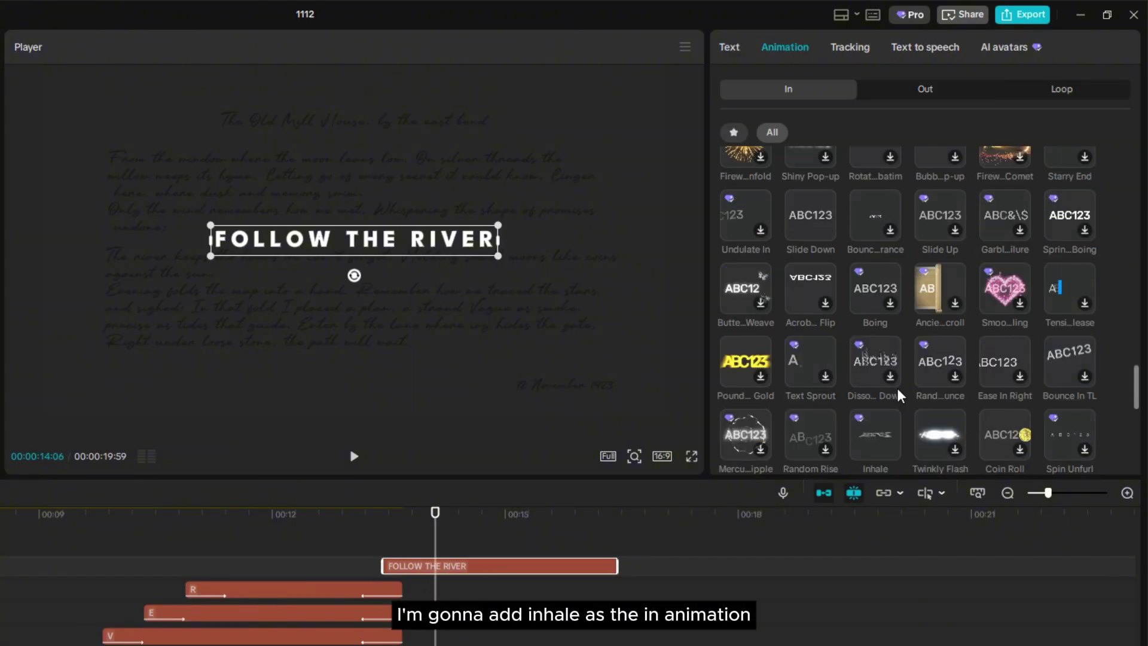
scroll(900, 394, "down", 1)
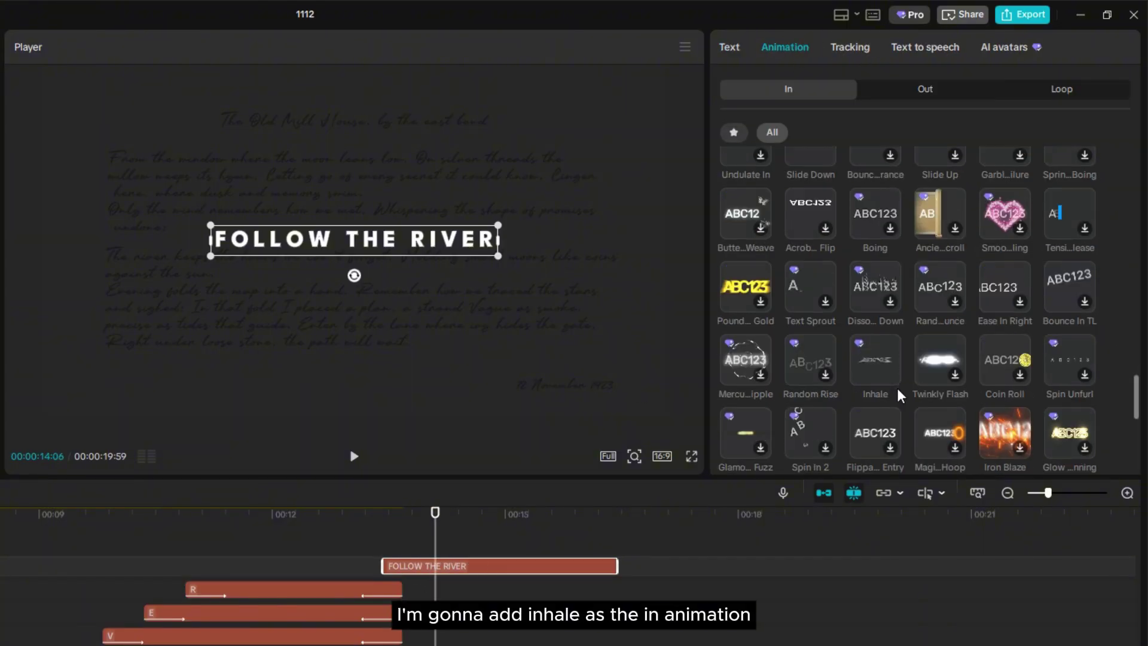
left_click(885, 357)
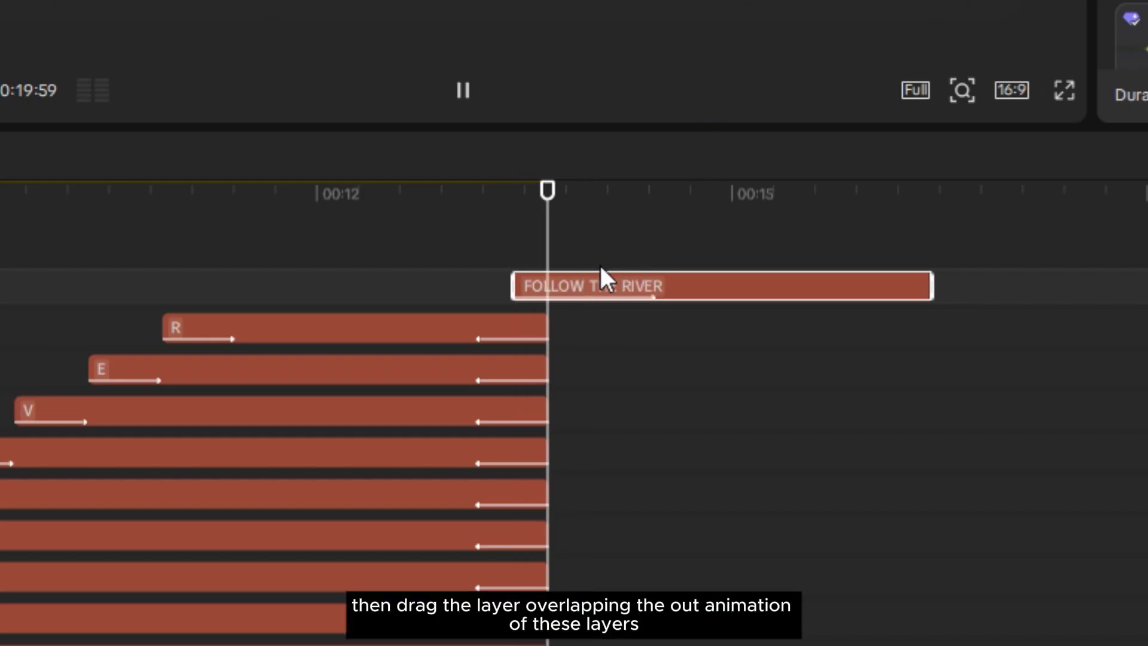
Start the title layer at about 00:00:13:26 so it overlaps the letters' out animations, and play back the transition
mouse_move(605, 293)
left_mouse_down()
mouse_move(644, 297)
mouse_move(602, 294)
left_mouse_up()
left_click(469, 201)
key("space")
left_click(745, 465)
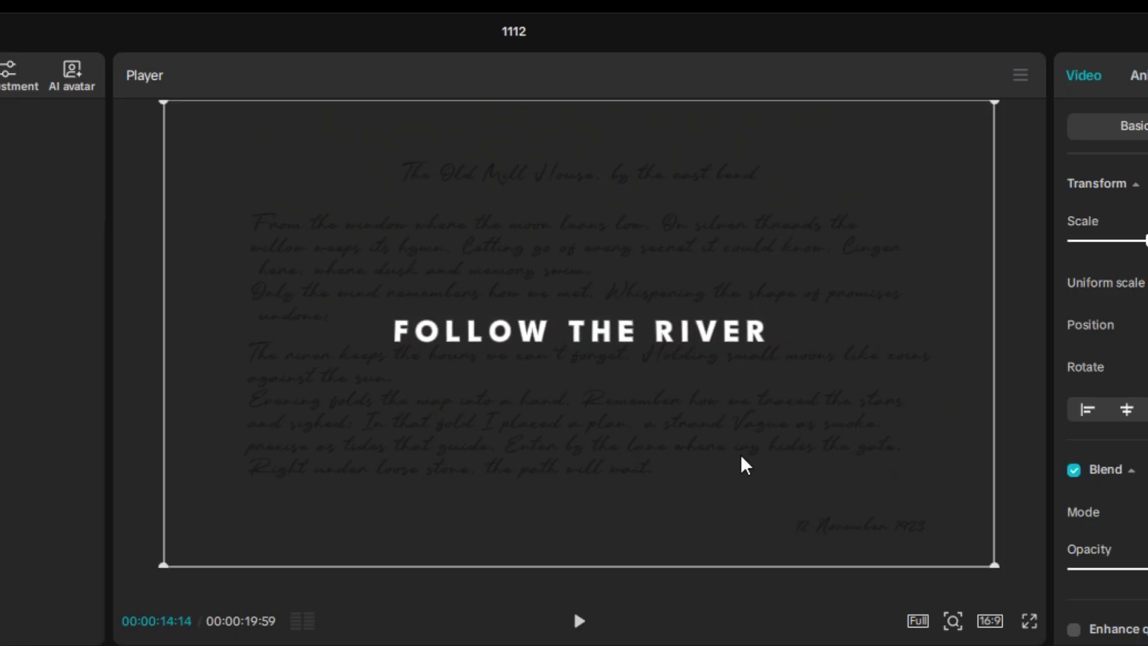
Extend the title layer's end to about 00:00:17:46 and add a transform keyframe at its start, 00:00:13:26
left_click(579, 331)
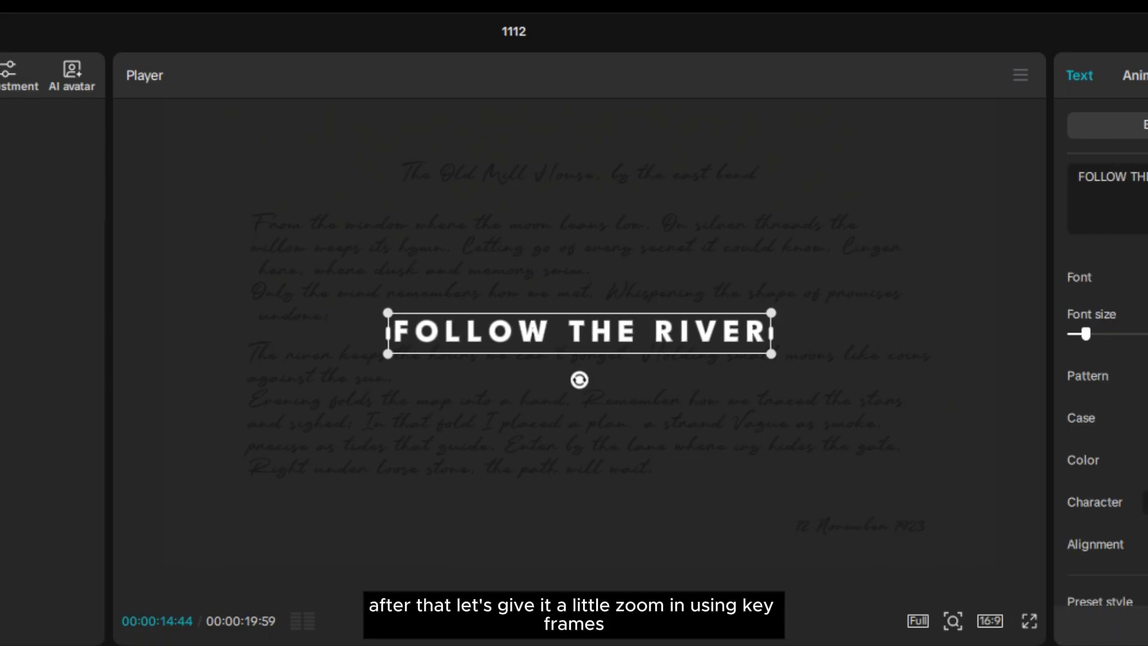
left_click_drag(725, 564, 728, 564)
left_click_drag(440, 515, 394, 515)
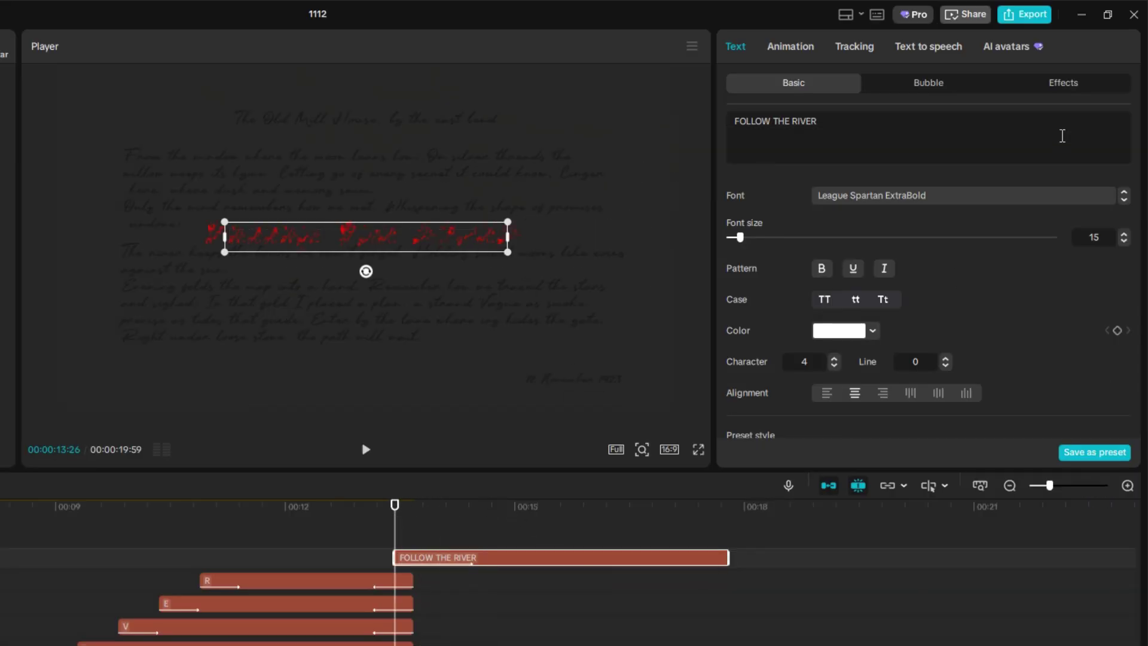
scroll(997, 277, "down", 5)
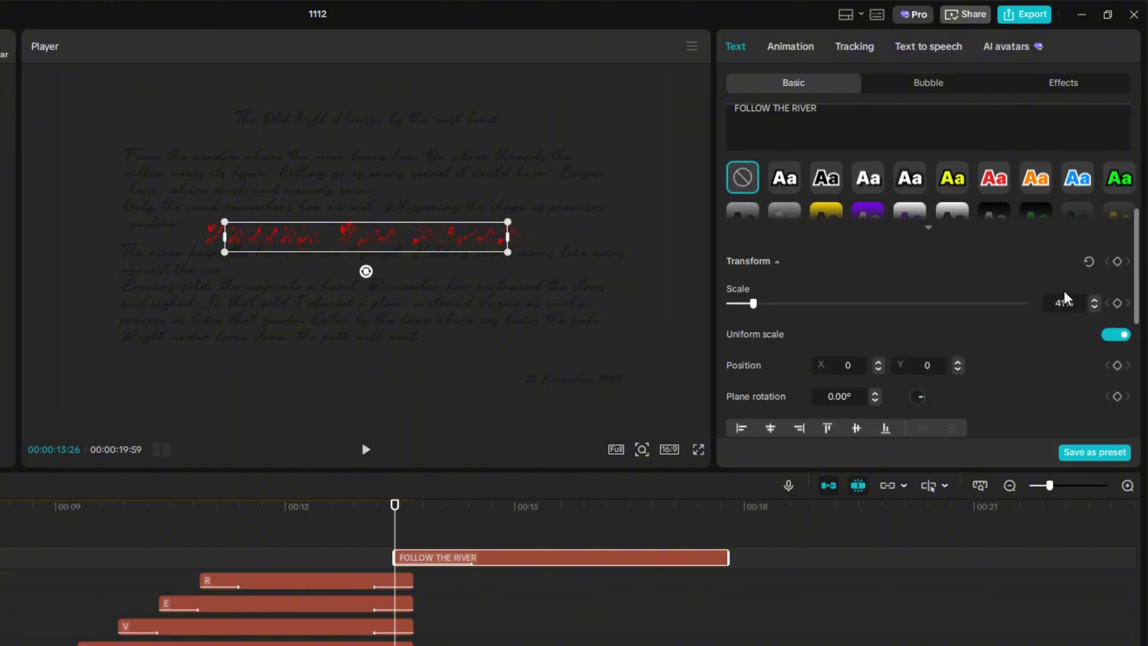
Enlarge the title slightly at 00:00:17:46 to create a slow zoom in, and play back the result
left_click_drag(615, 507, 725, 534)
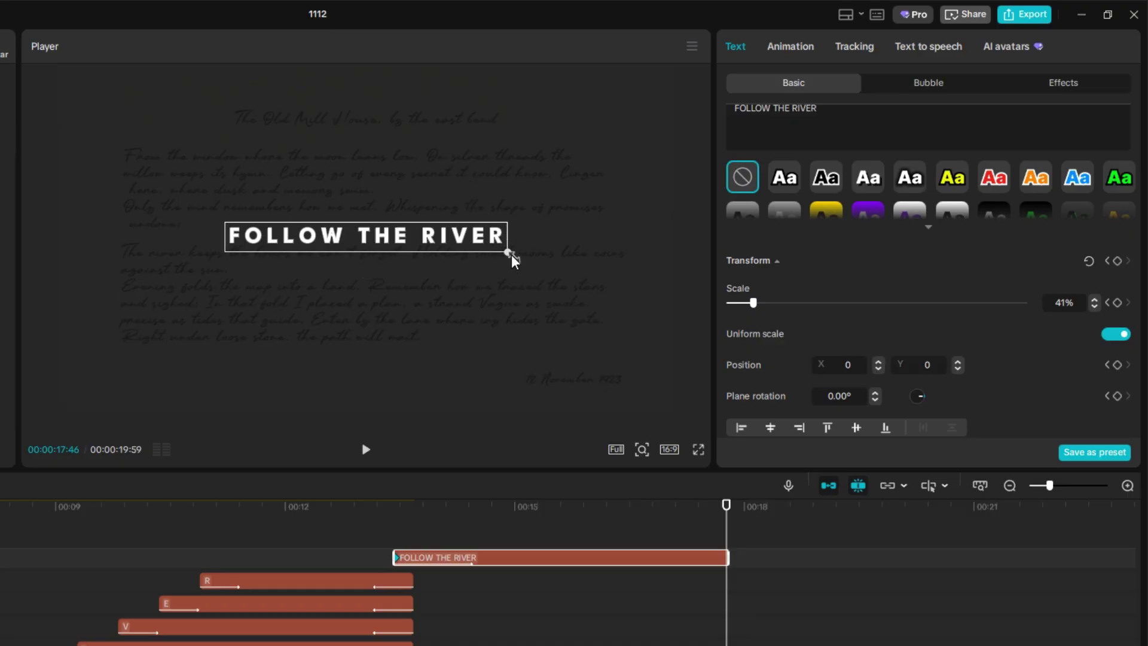
left_click_drag(513, 261, 547, 268)
left_click(467, 203)
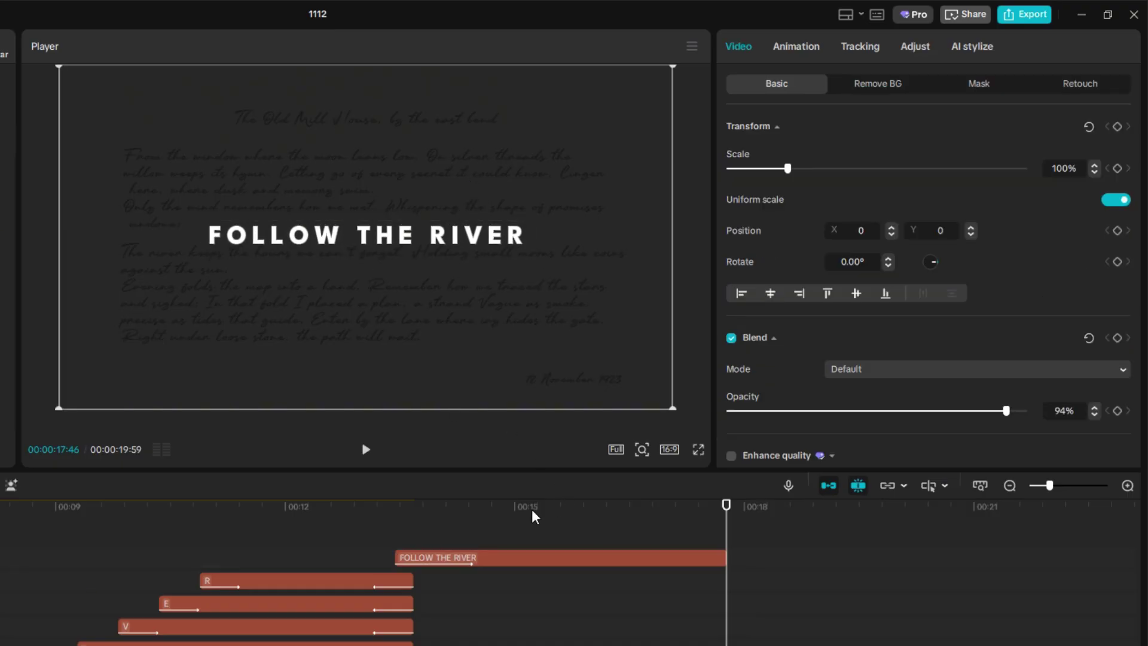
left_click(319, 519)
key("space")
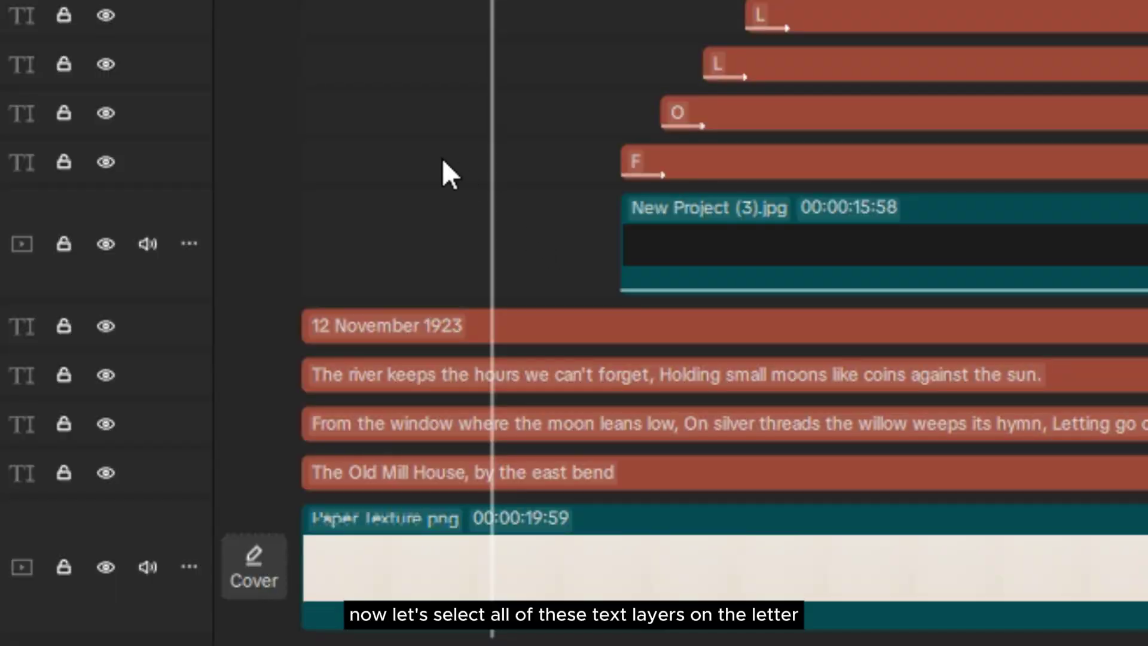
Apply the Type 2 in animation with a 1-second duration to all four letter text layers
left_click_drag(377, 160, 386, 461)
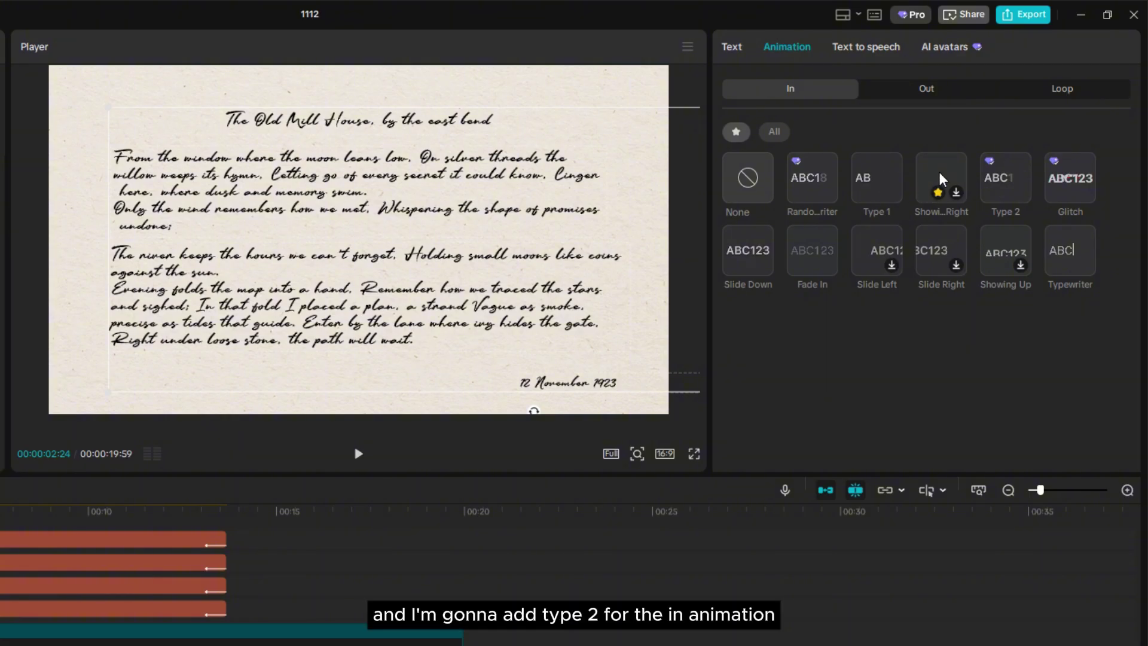
left_click(1004, 179)
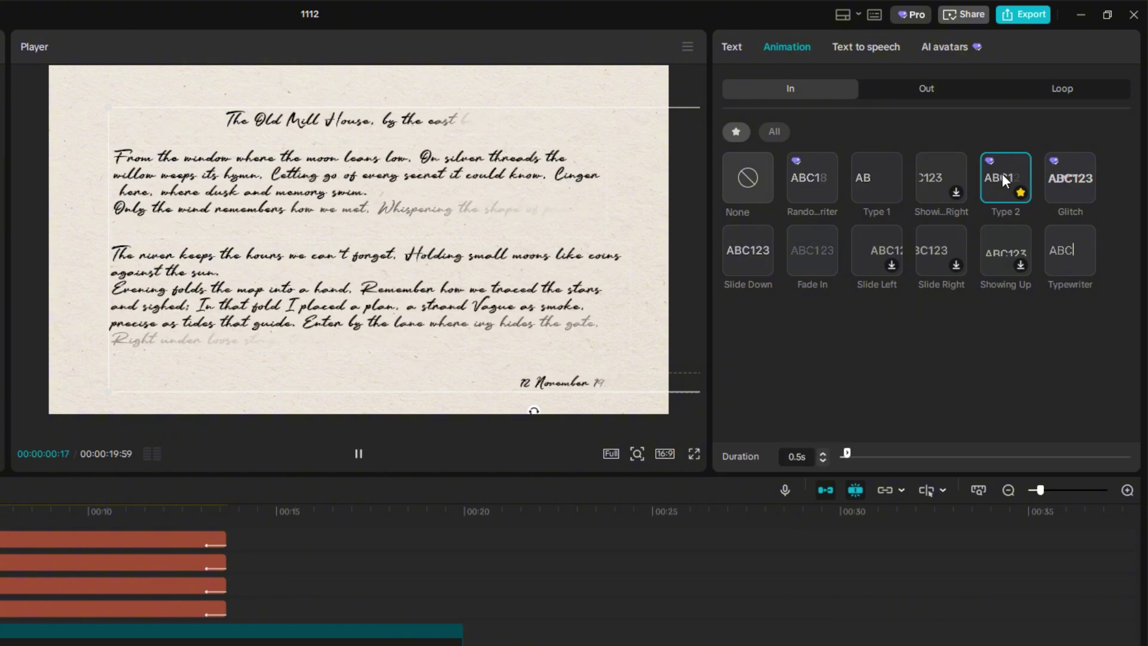
left_click(804, 461)
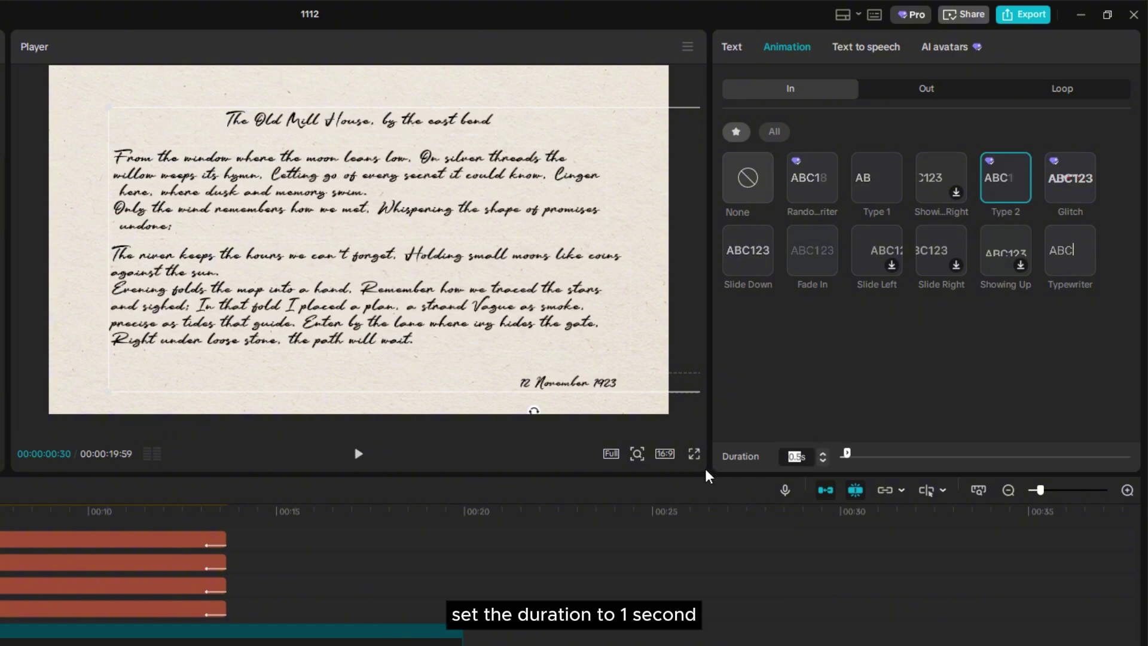
type("1s")
key("Return")
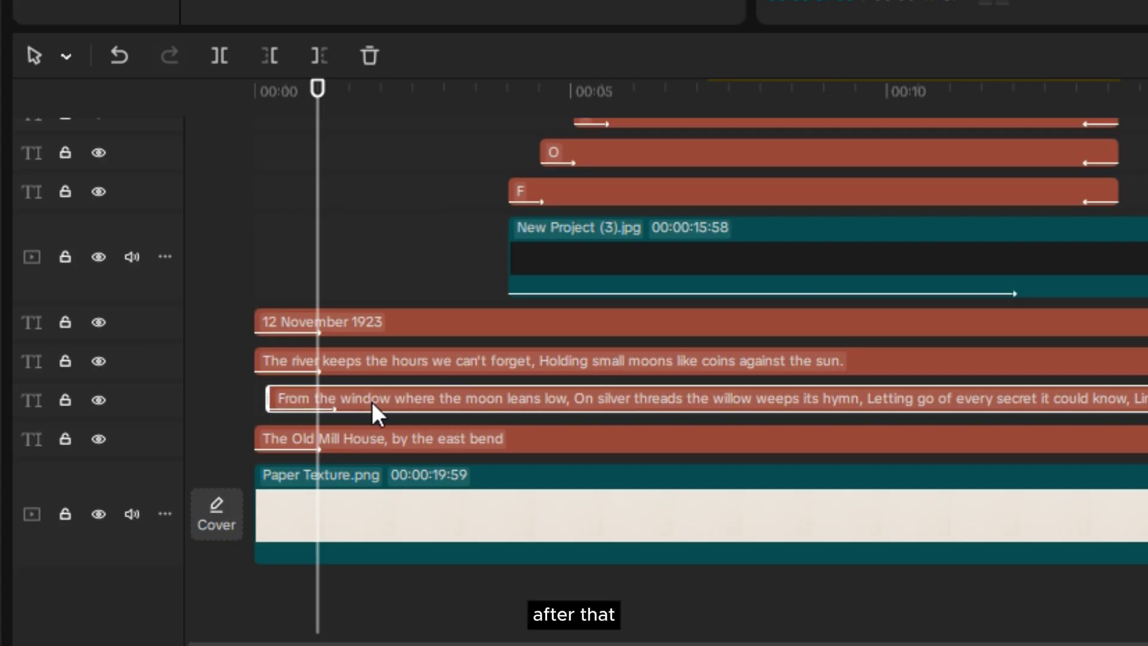
Stagger the starts of the letter's four text layers like a staircase, from heading to date, and play back the result
left_click_drag(353, 364, 414, 367)
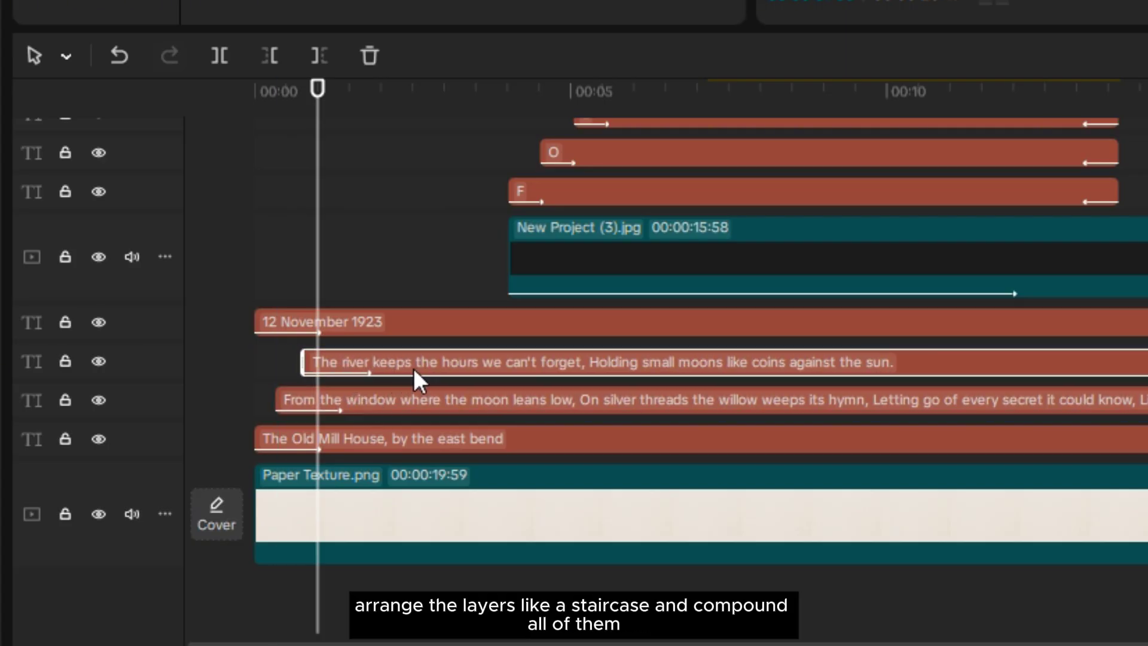
left_click_drag(350, 320, 434, 328)
left_click_drag(318, 275, 254, 278)
key("space")
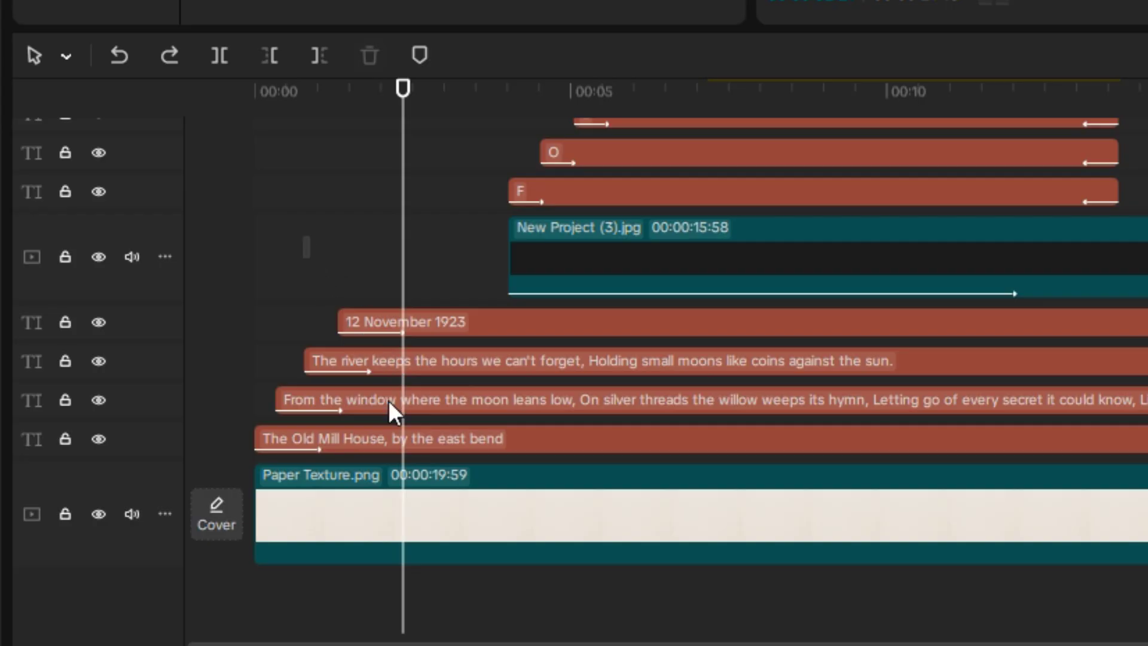
Combine the four letter text layers and the Paper Texture.png clip into one compound clip
left_click_drag(303, 236, 428, 543)
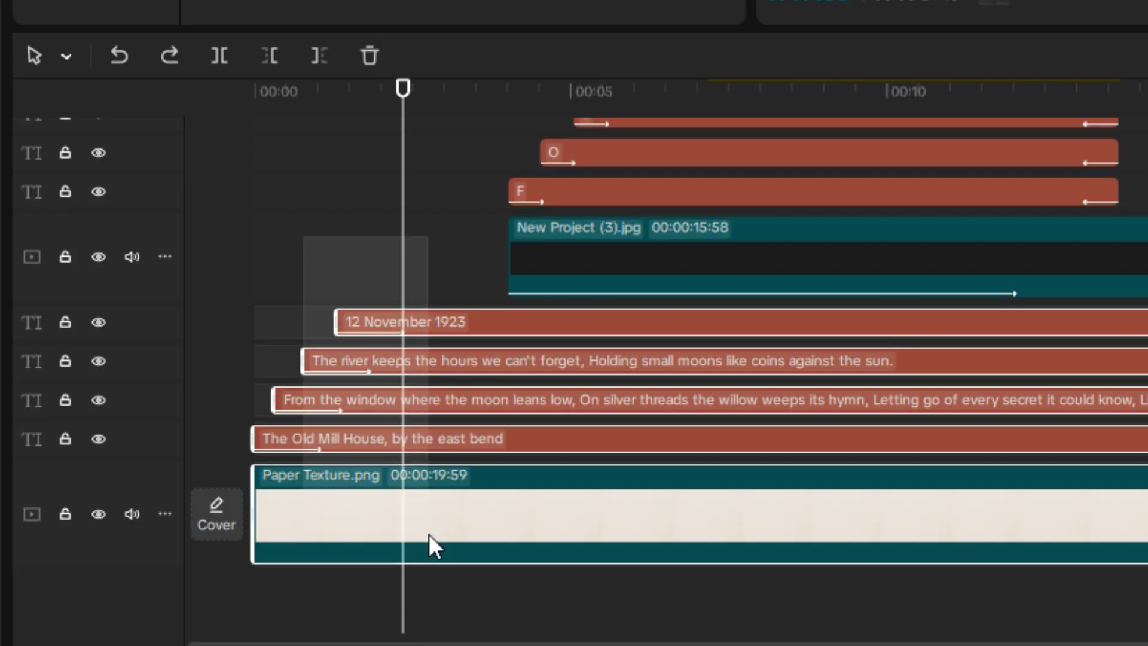
right_click(382, 417)
right_click(484, 360)
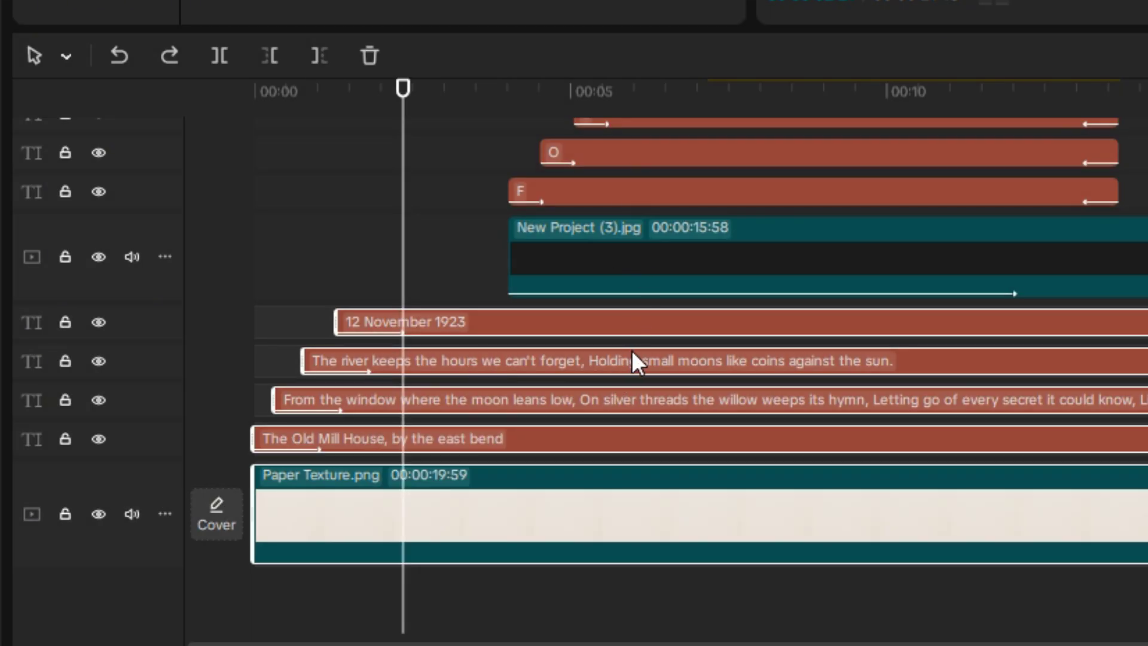
right_click(585, 327)
left_click(734, 490)
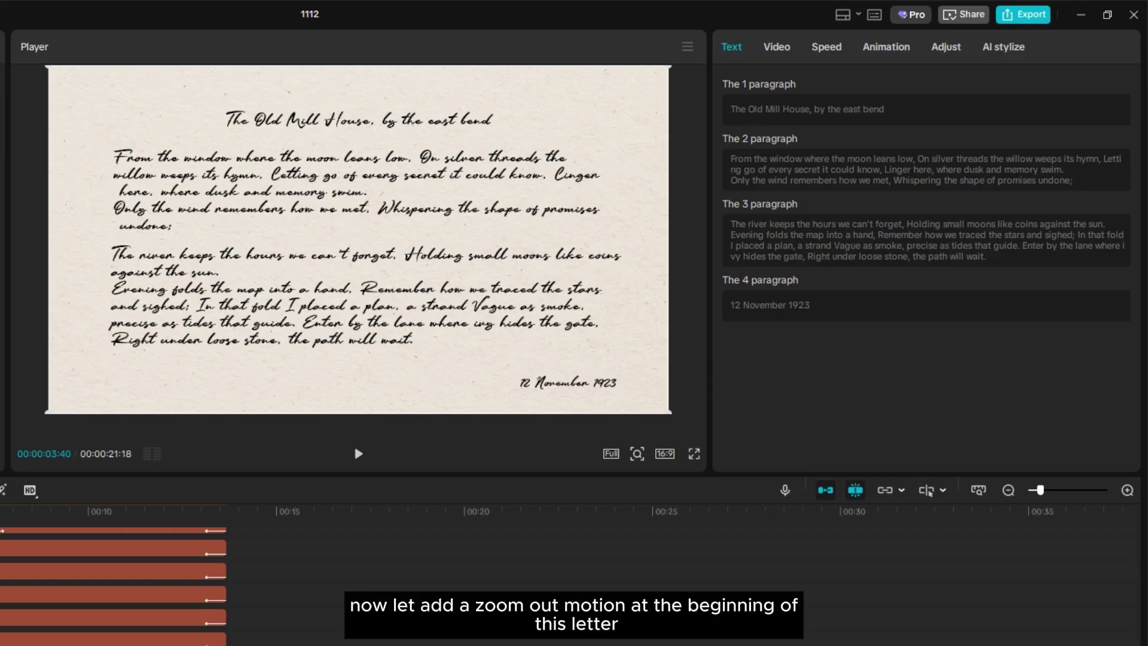
Add a transform keyframe to the compound clip where the F layer starts, scale it to 150% at 00:00:00:00, and play back the zoom out
left_click(778, 47)
left_click(1117, 128)
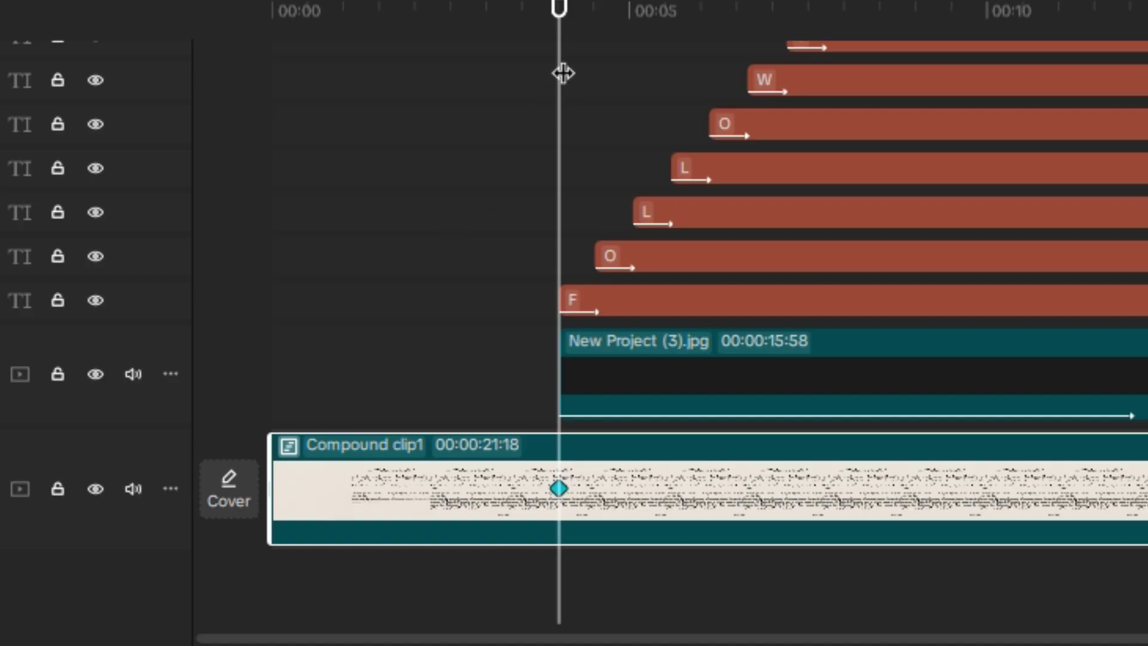
left_click_drag(554, 27, 52, 318)
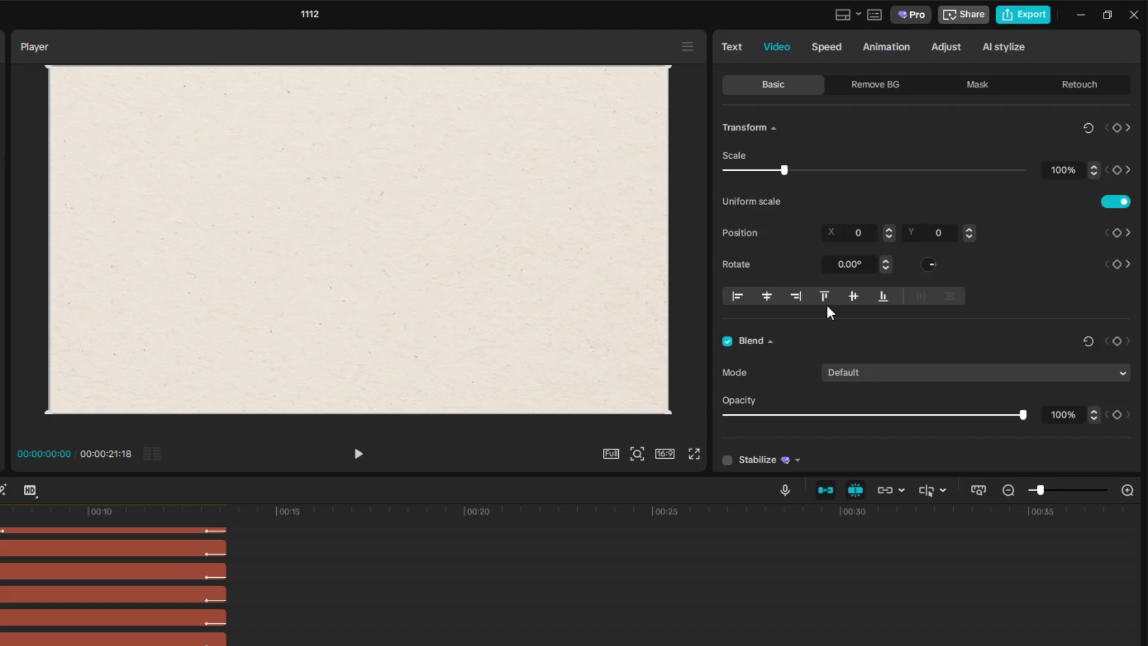
left_click_drag(786, 172, 802, 175)
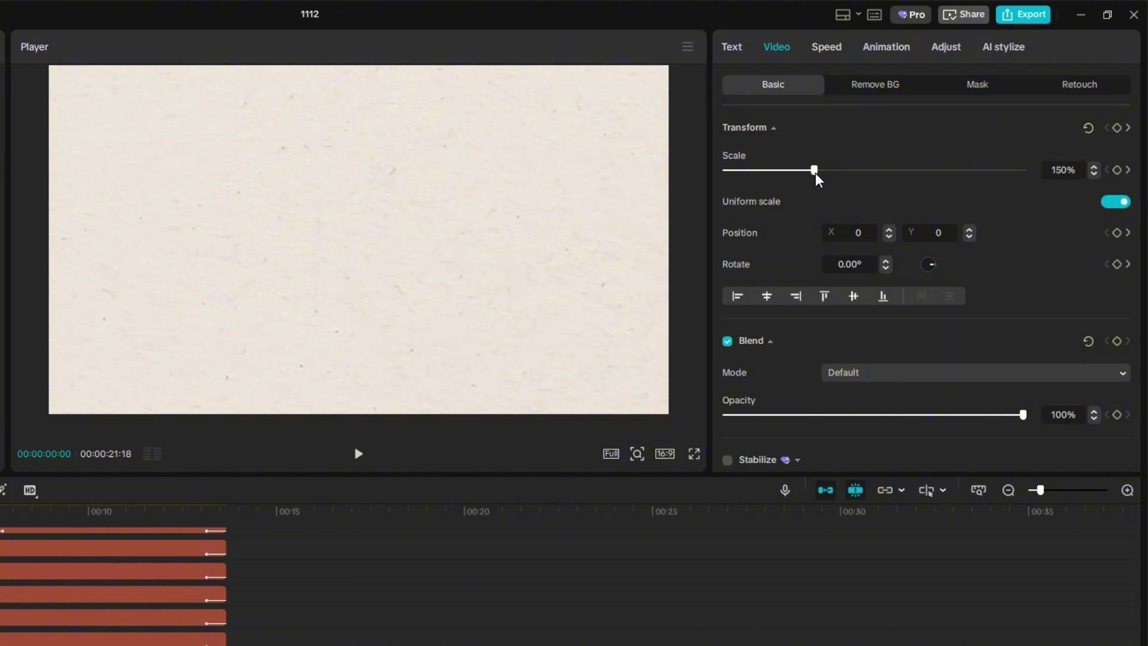
key("space")
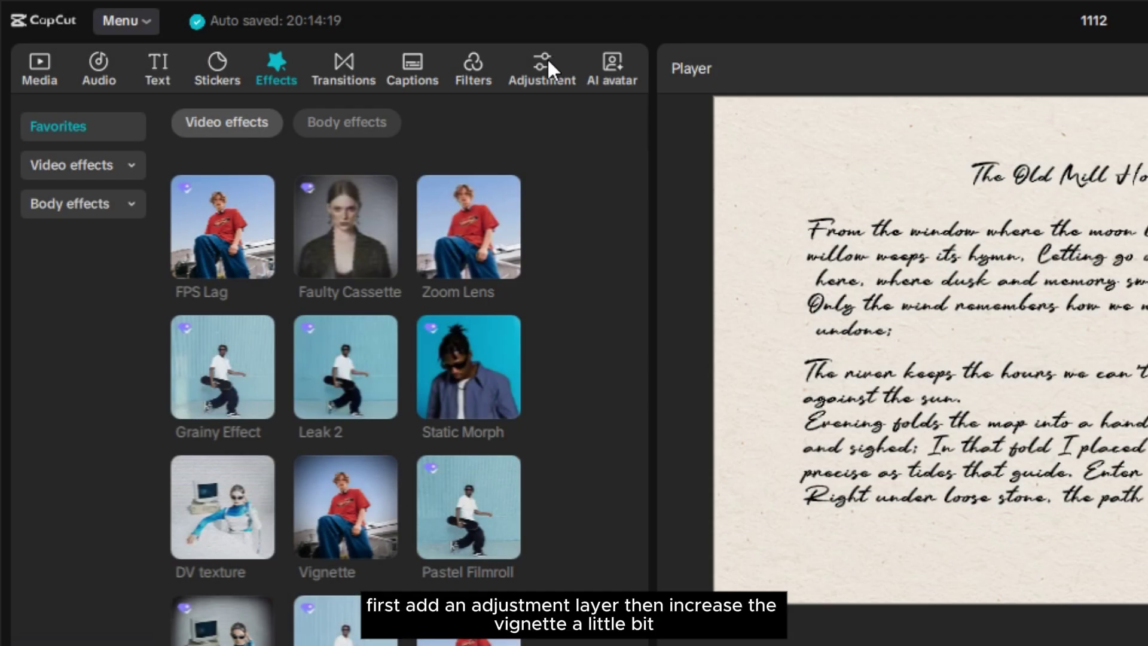
Add a custom adjustment layer spanning the whole video and increase its vignette slightly
left_click(544, 65)
left_click_drag(225, 167, 219, 192)
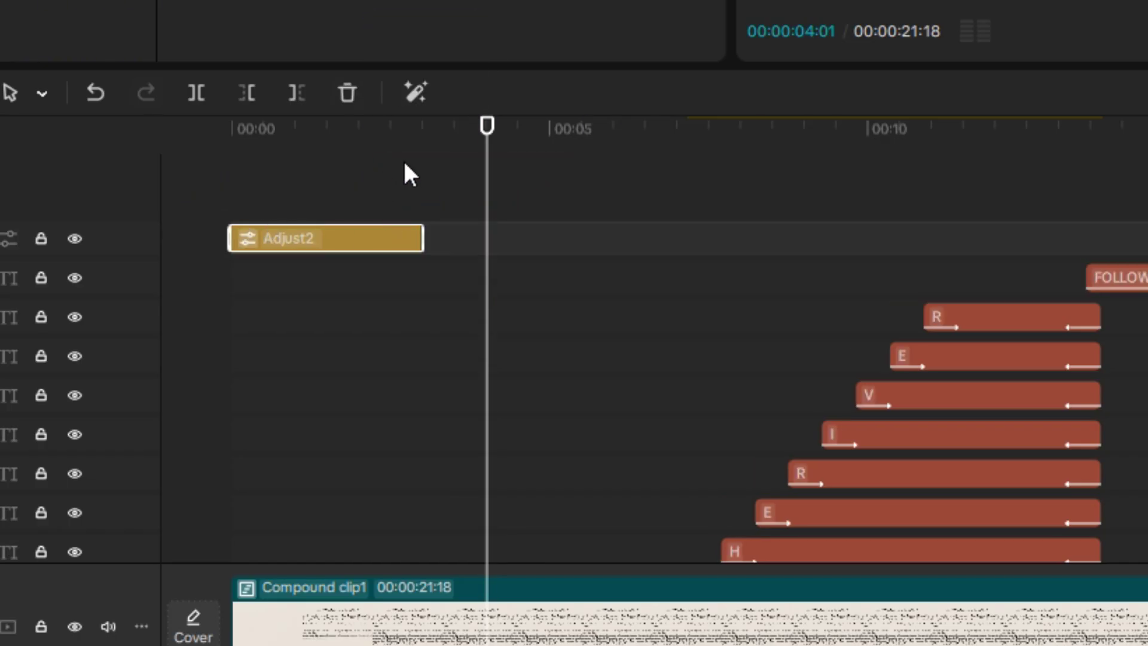
left_click_drag(416, 237, 1136, 237)
scroll(909, 326, "down", 10)
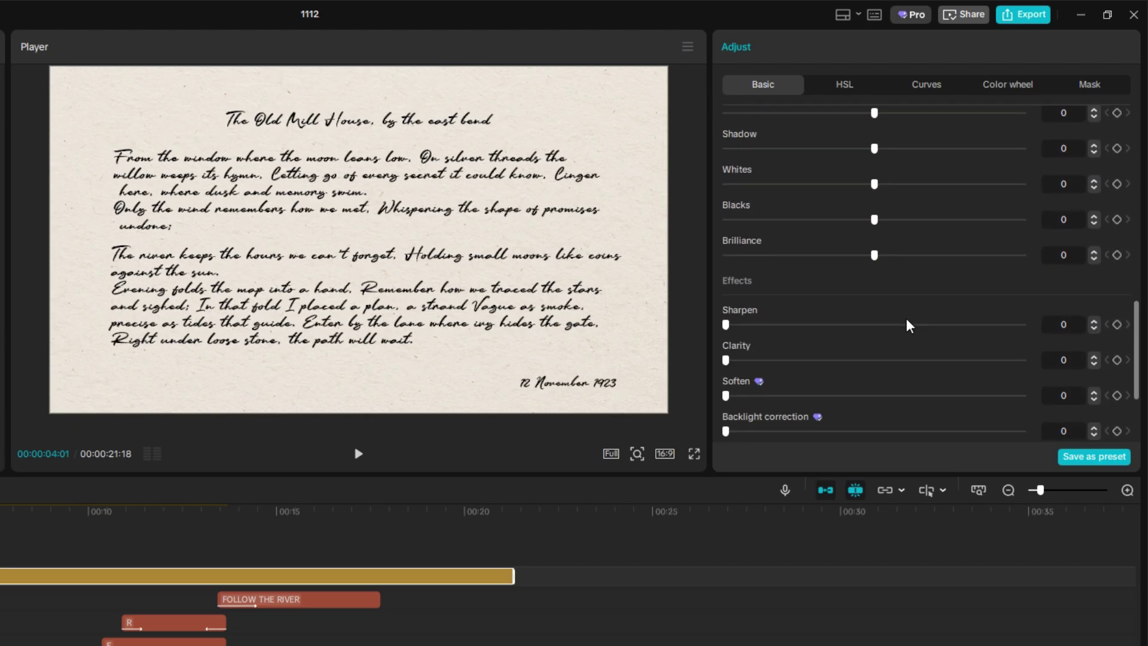
scroll(909, 325, "down", 5)
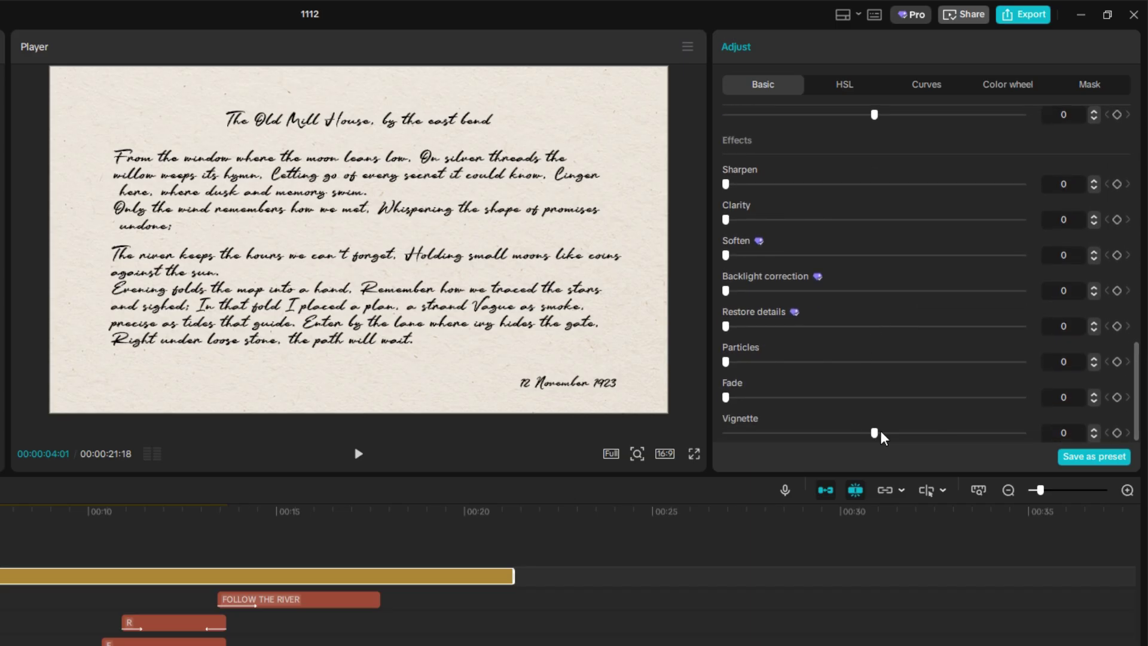
mouse_move(895, 435)
left_mouse_down()
mouse_move(908, 436)
mouse_move(893, 438)
left_mouse_up()
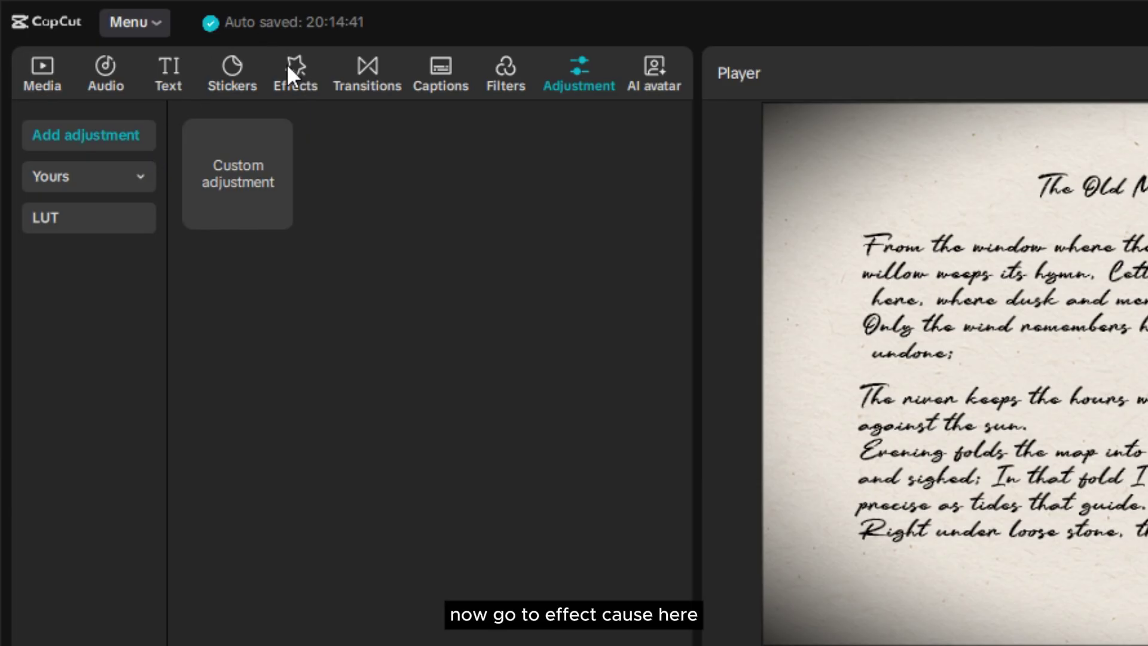
Add the Noise 1 effect directly above the compound clip, extend it over the whole video, and set its speed to 7
left_click(291, 70)
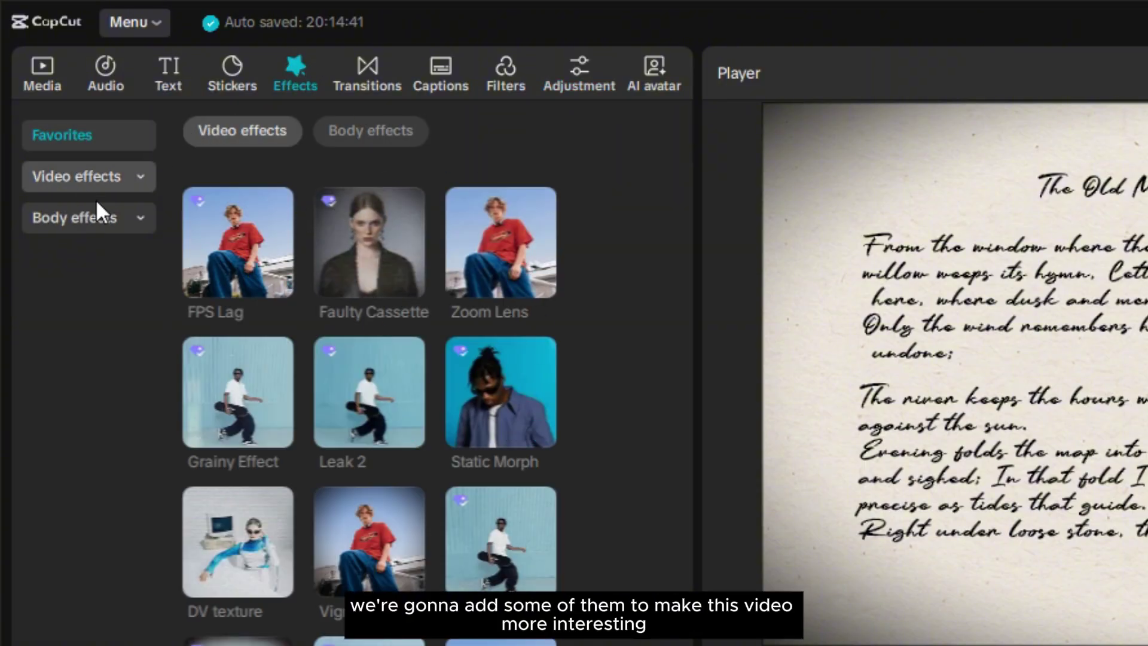
scroll(174, 395, "down", 5)
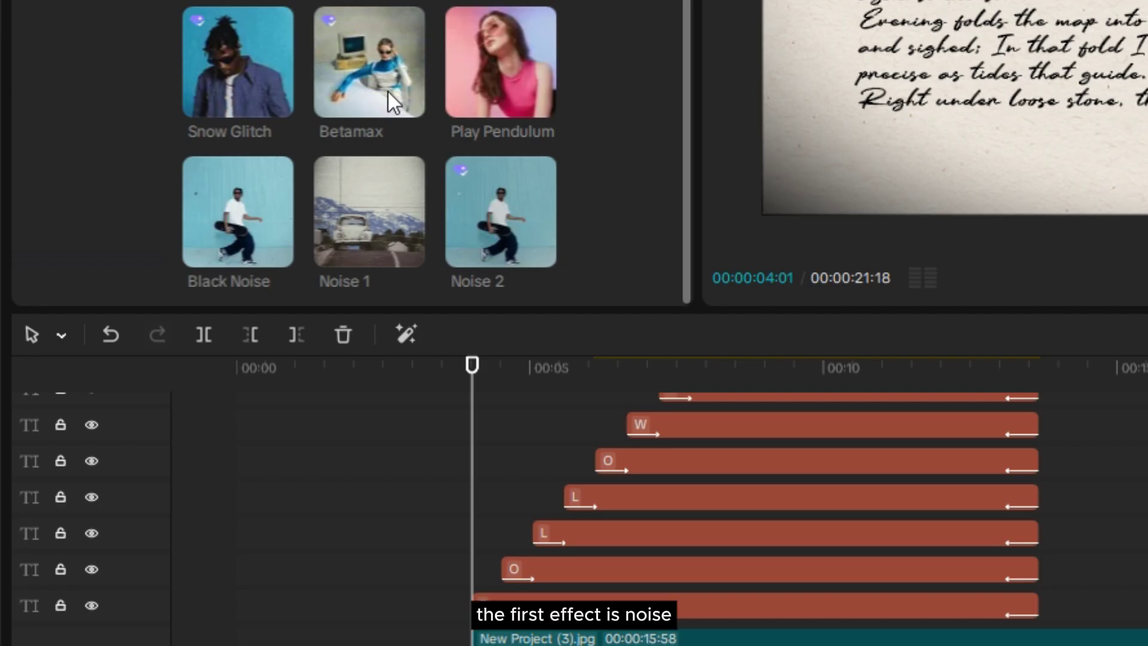
left_click_drag(348, 202, 235, 486)
scroll(389, 466, "down", 1)
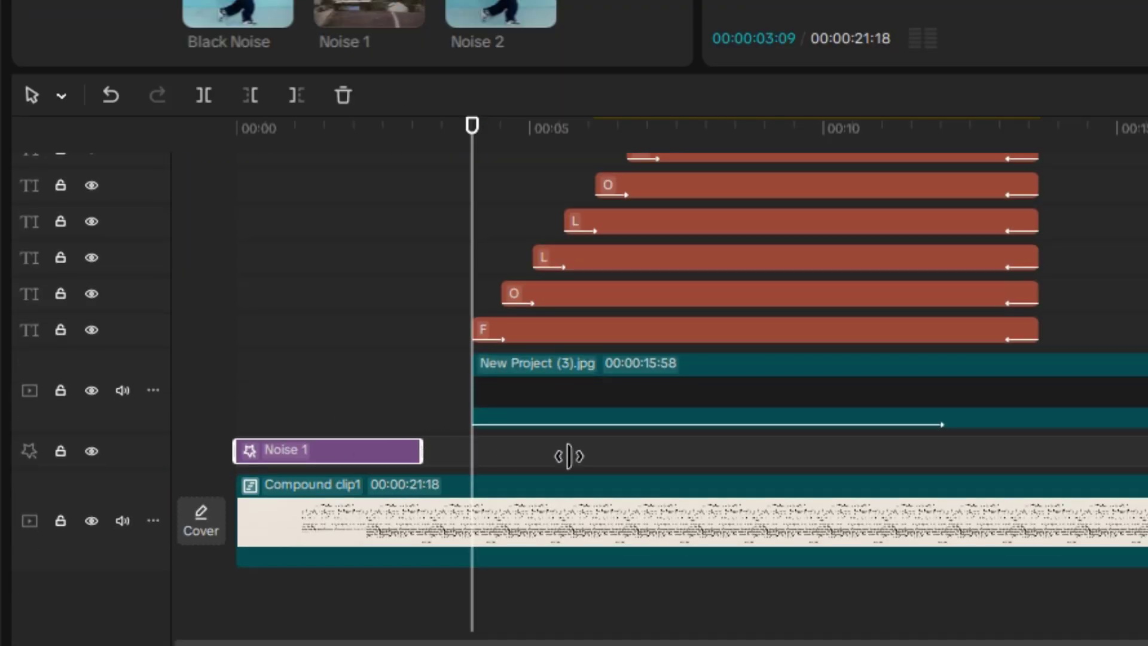
left_click_drag(568, 457, 1147, 456)
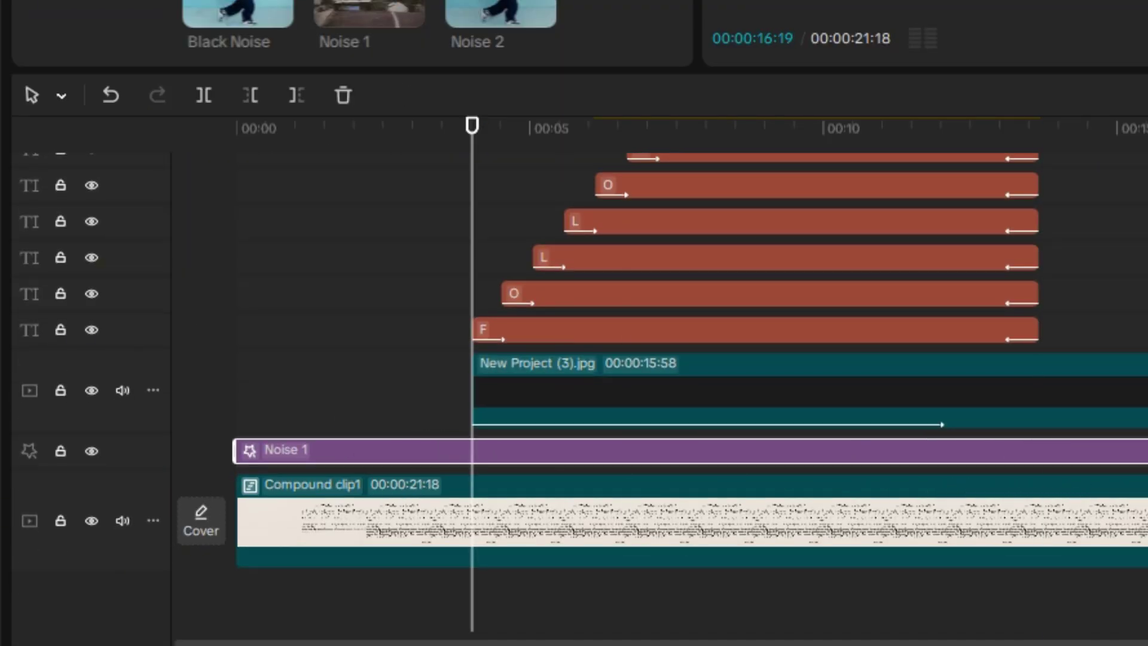
left_click_drag(829, 191, 765, 191)
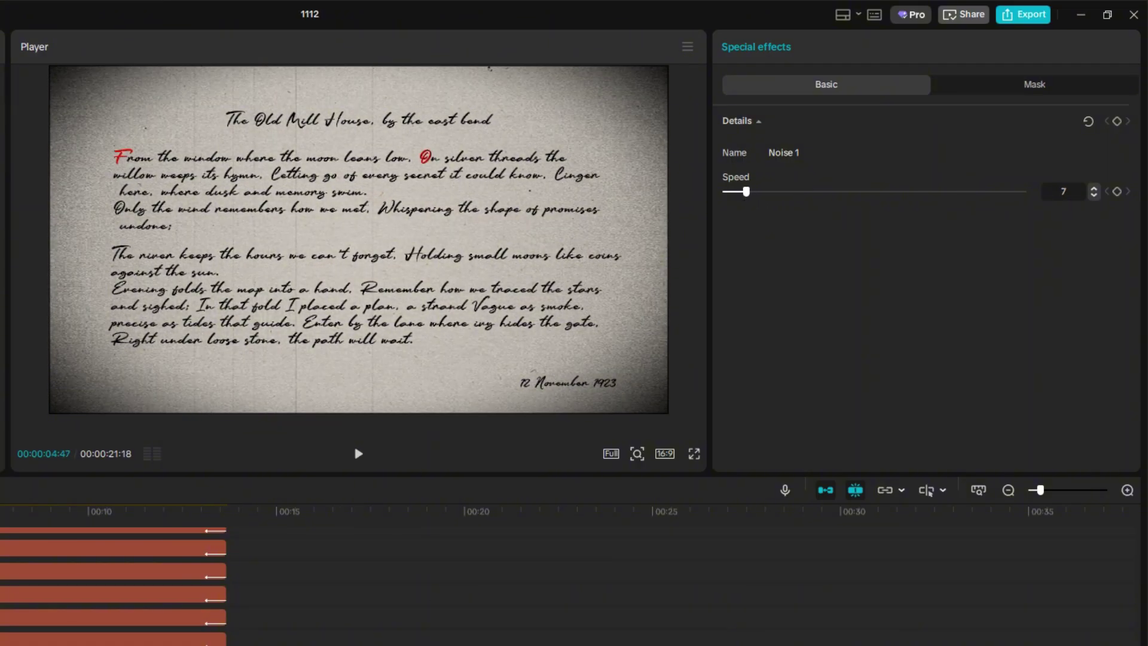
Add the Hazy effect from the start of the video, extend it over the whole timeline, and set its blur to 12
key("Home")
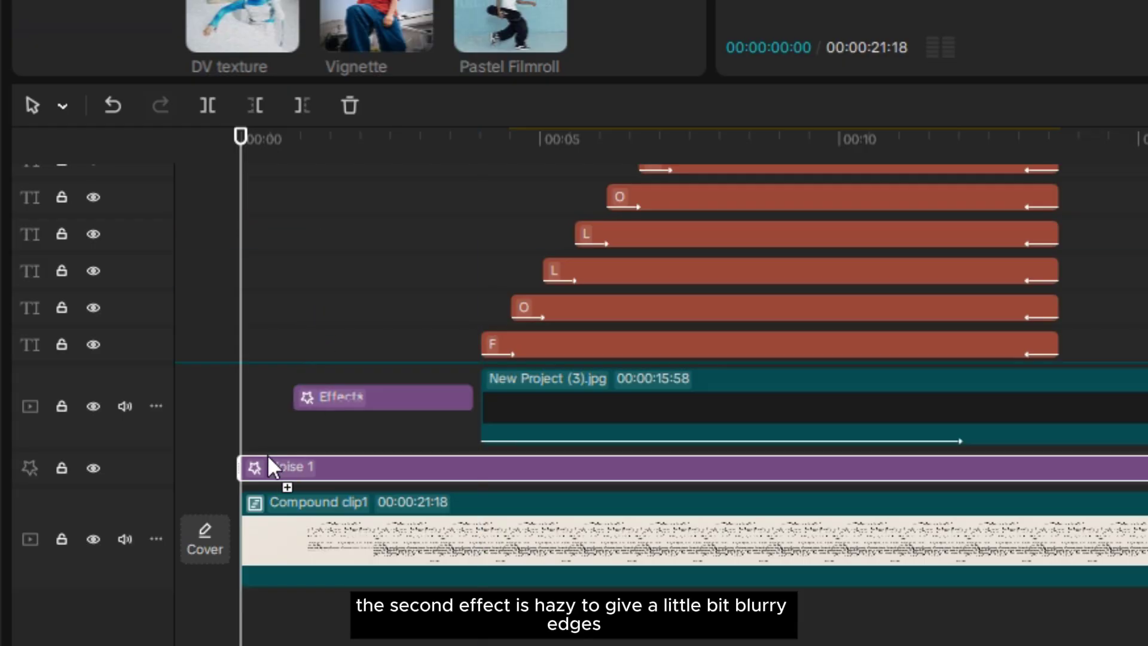
left_click_drag(269, 466, 214, 469)
left_click_drag(424, 462, 1147, 467)
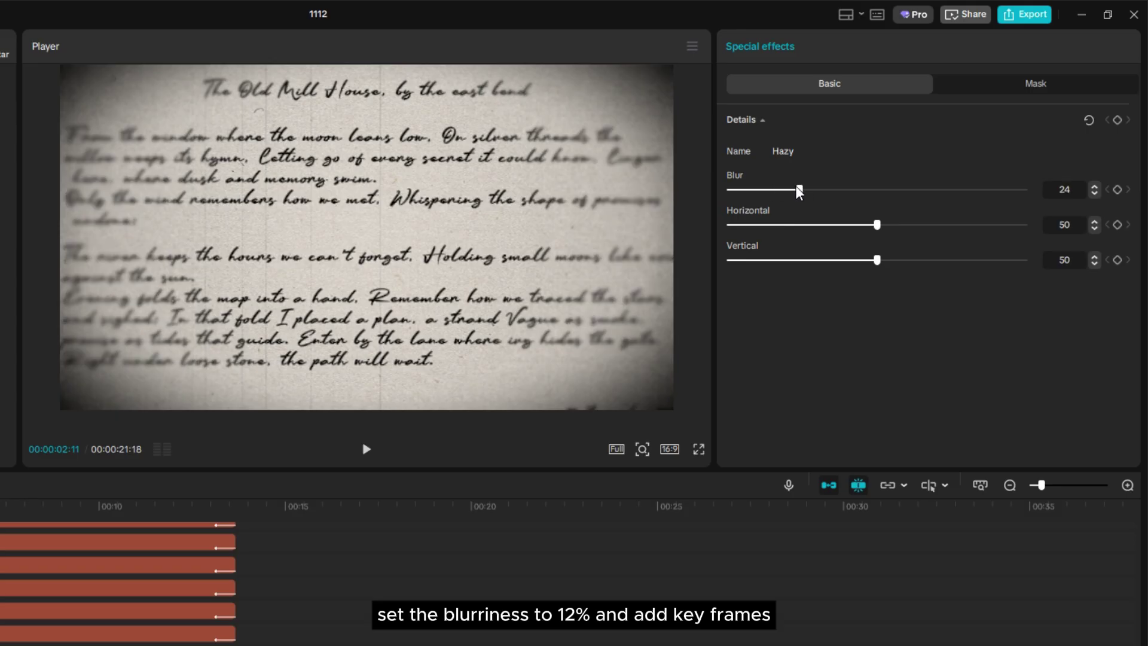
left_click_drag(795, 190, 768, 191)
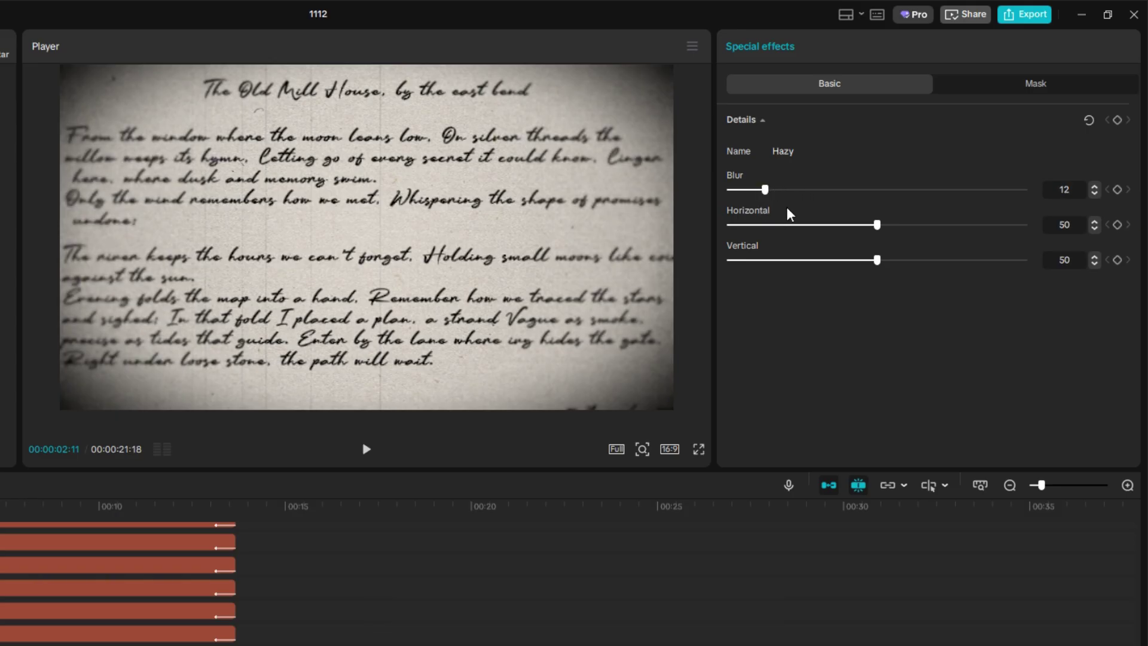
Keyframe the Hazy effect at 00:00:00:00 and reduce its blur to the minimum at 00:00:04:01, then scrub through the result
key("Home")
left_click(1117, 120)
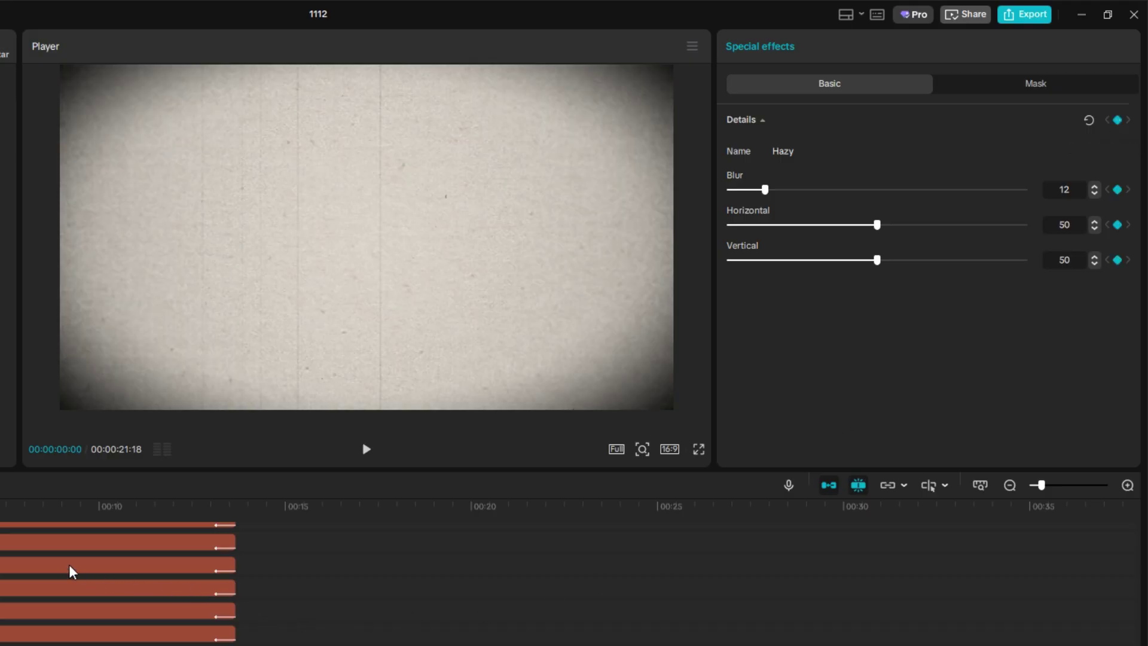
left_click_drag(571, 138, 524, 142)
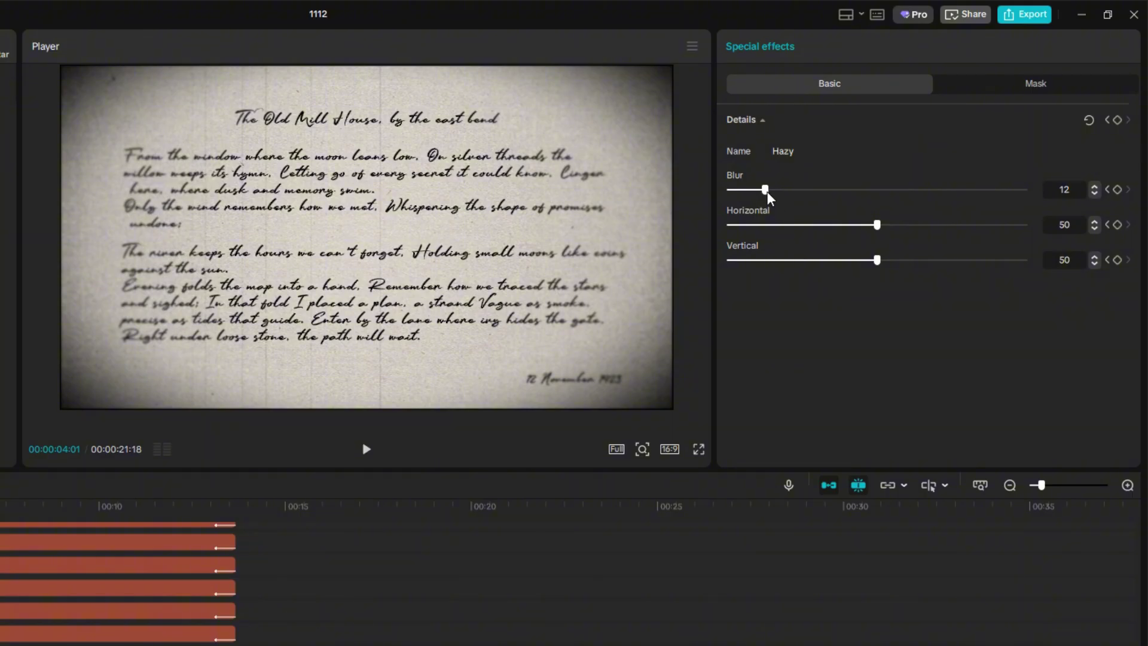
left_click_drag(768, 194, 726, 191)
left_click_drag(0, 505, 91, 518)
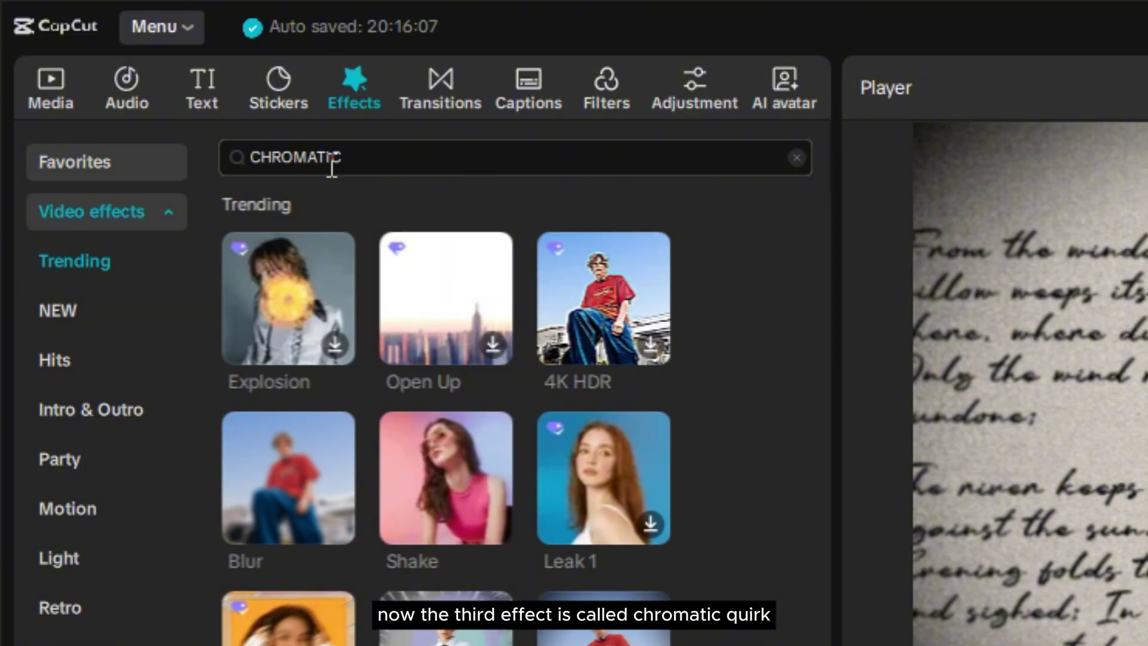
Find the Chromatic Quirk effect, span it over the whole video with lateral chromatic aberration 38, and play back from the start
key("Return")
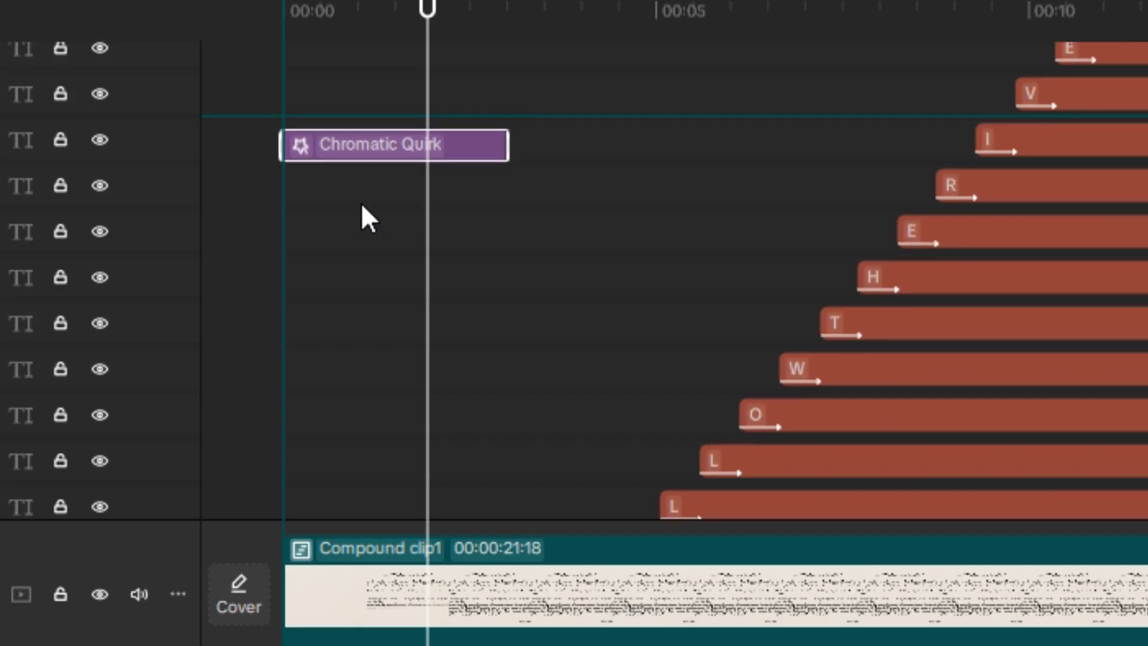
left_click_drag(362, 217, 353, 369)
left_click_drag(504, 324, 1145, 343)
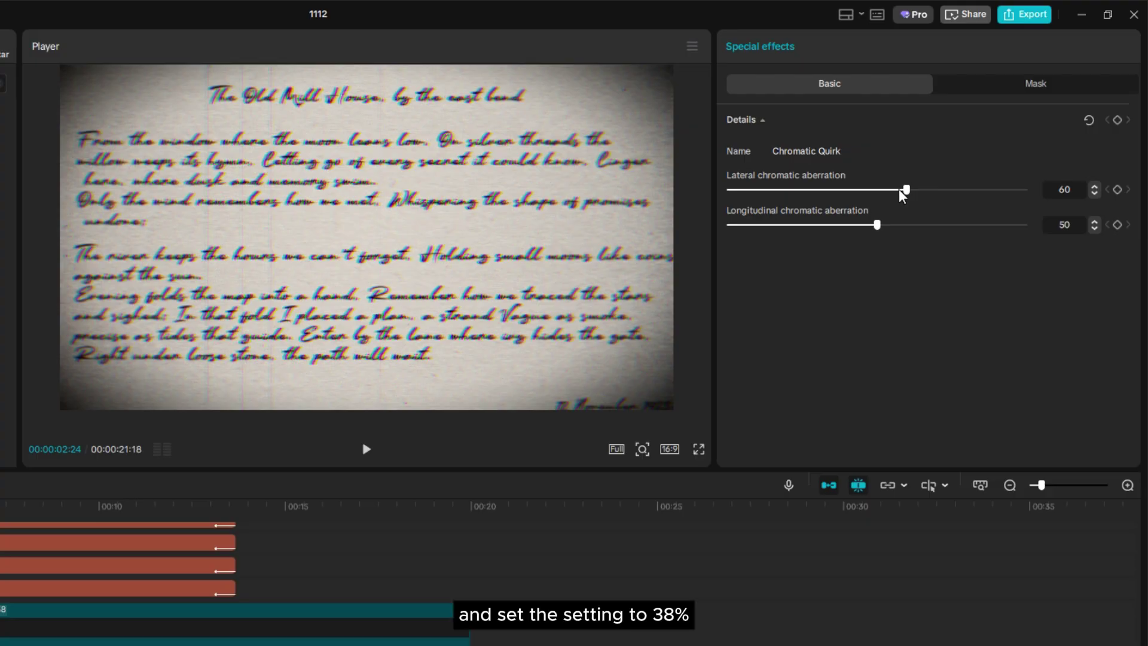
left_click_drag(903, 195, 842, 193)
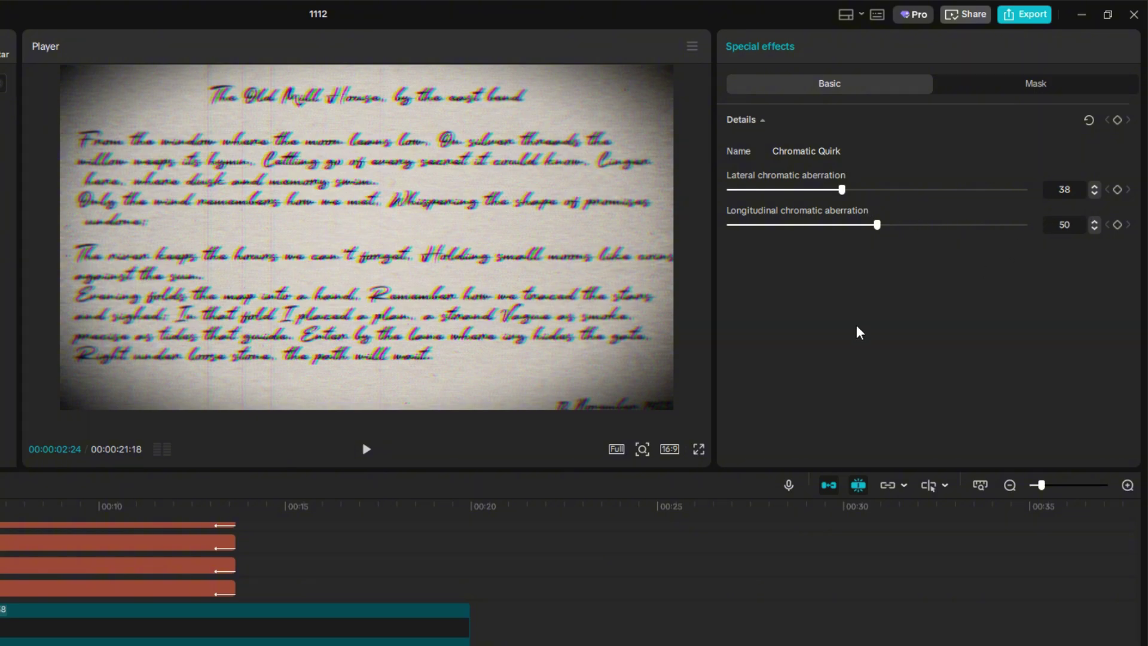
scroll(260, 581, "up", 5)
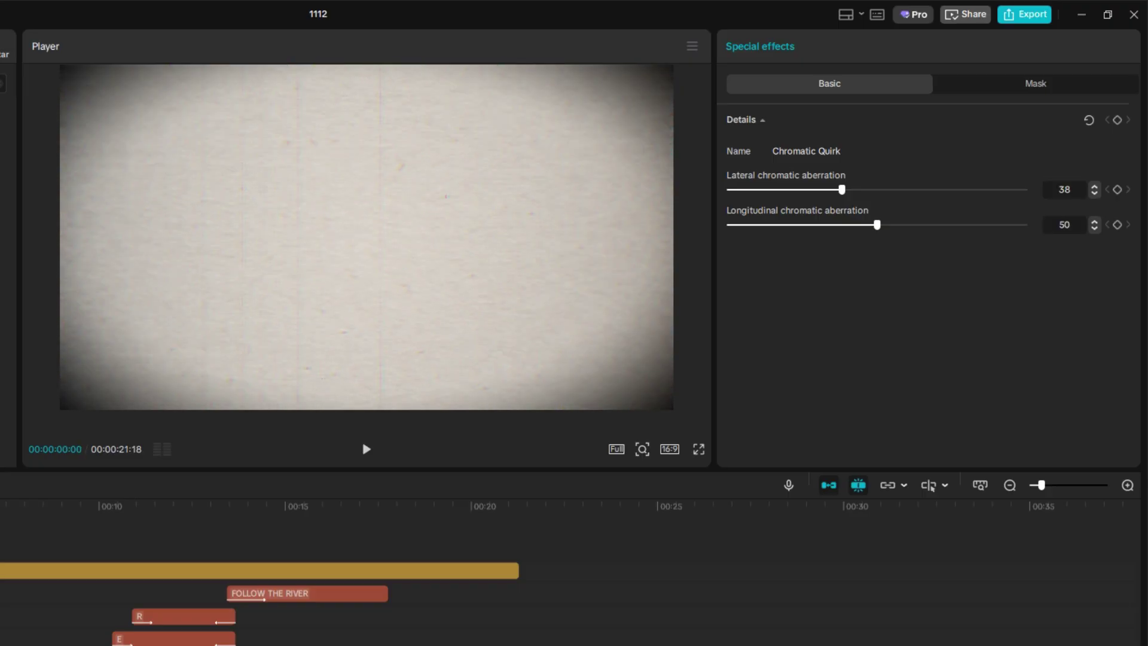
key("space")
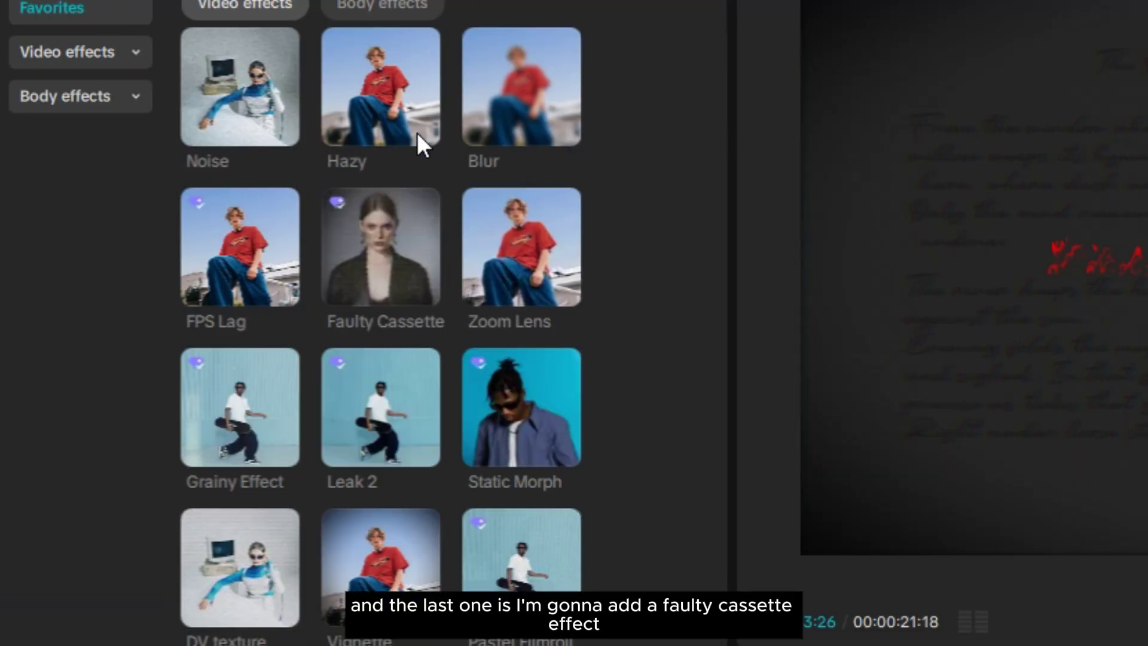
Add the Faulty Cassette effect from the FOLLOW THE RIVER title's start to the video's end and play back the result
left_click_drag(441, 269, 1095, 645)
left_click_drag(474, 289, 470, 291)
left_click_drag(655, 315, 959, 322)
left_click_drag(457, 229, 402, 227)
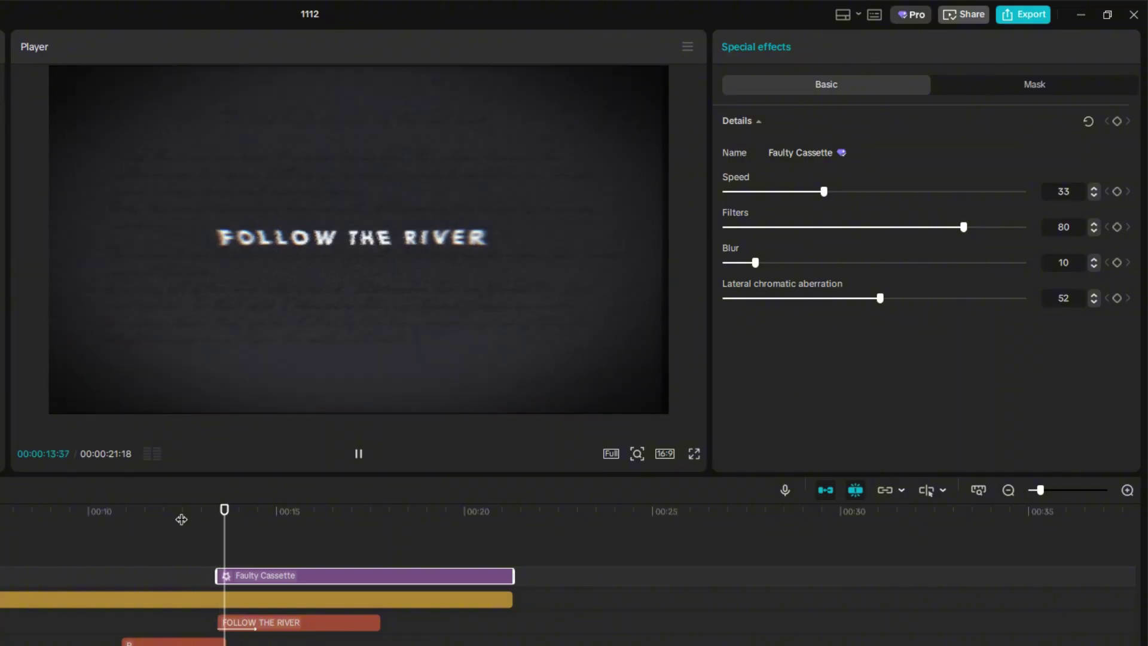
key("space")
key("space")
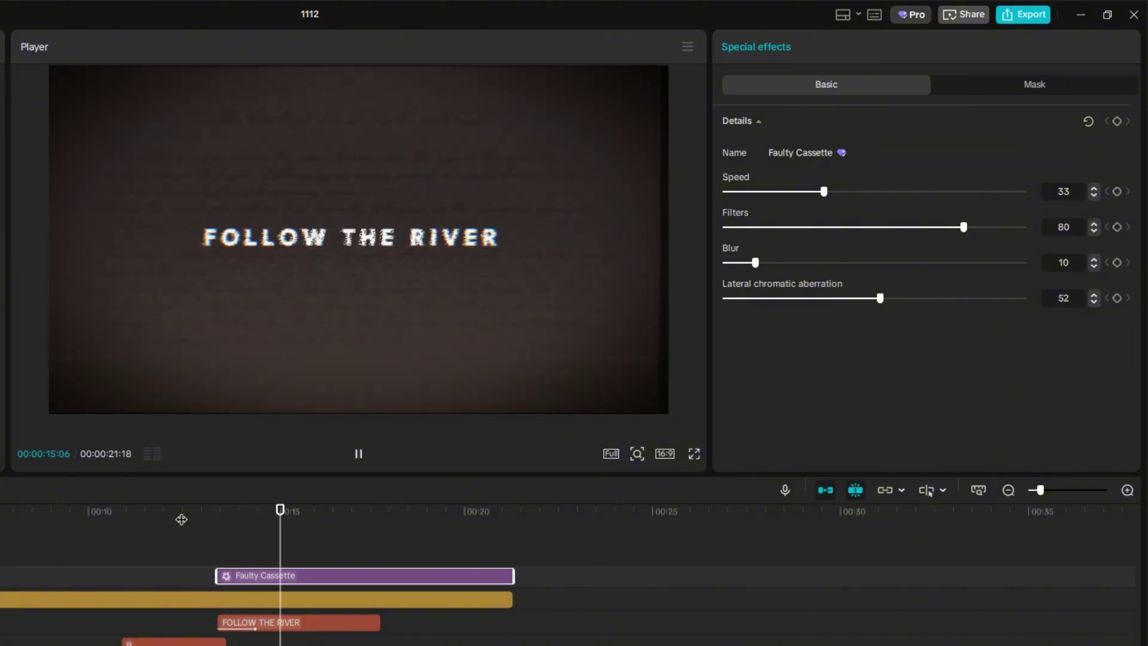
Set Faulty Cassette to speed 21, filters 38, blur 5 and lateral chromatic aberration 44, then play back the title section
key("space")
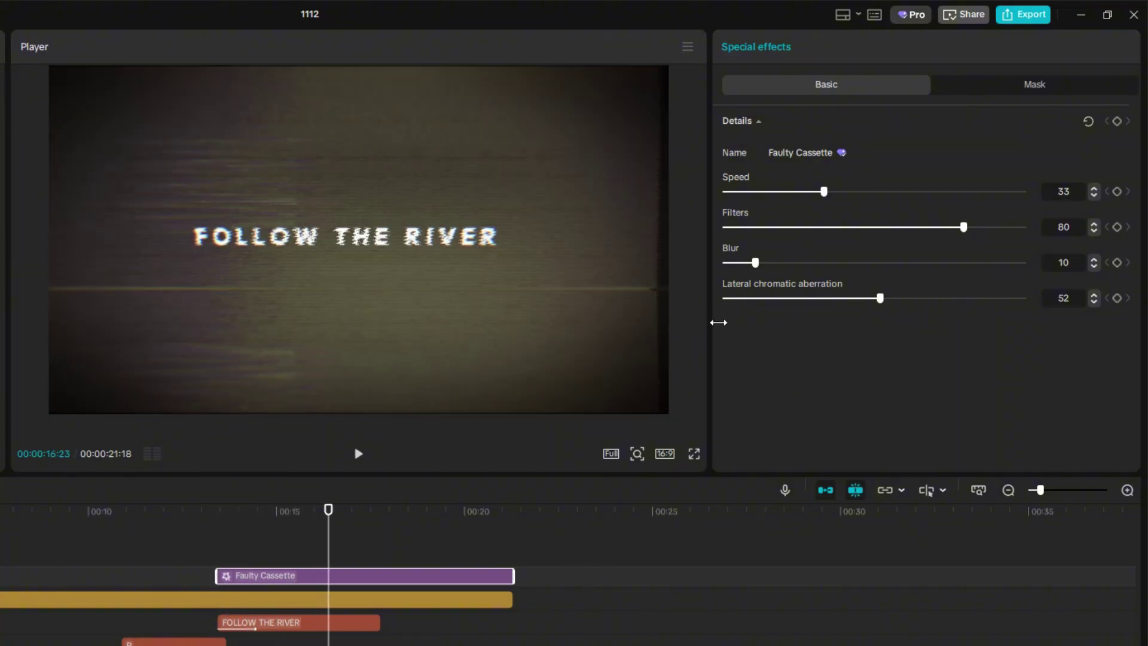
left_click_drag(879, 298, 862, 298)
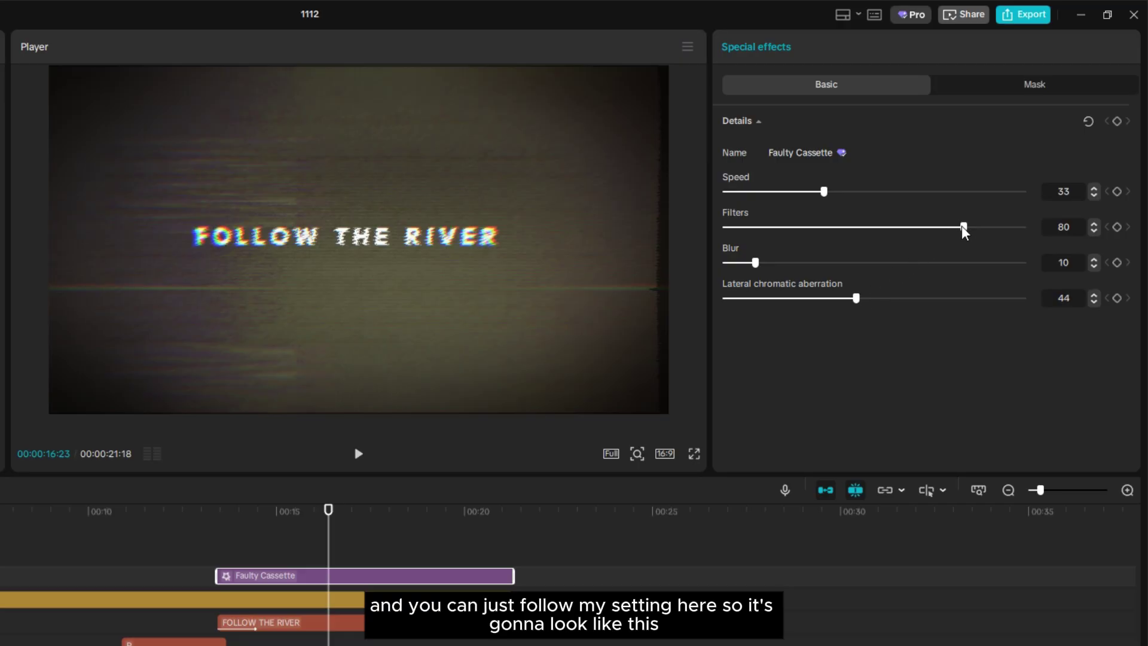
left_click_drag(963, 229, 881, 230)
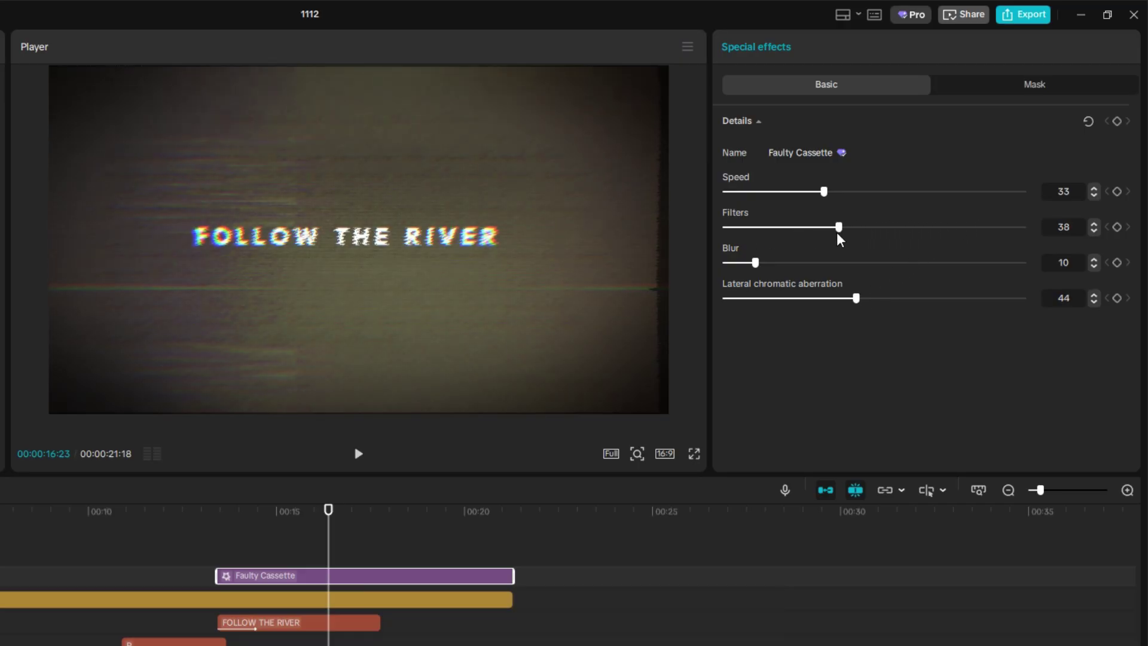
left_click_drag(826, 195, 791, 199)
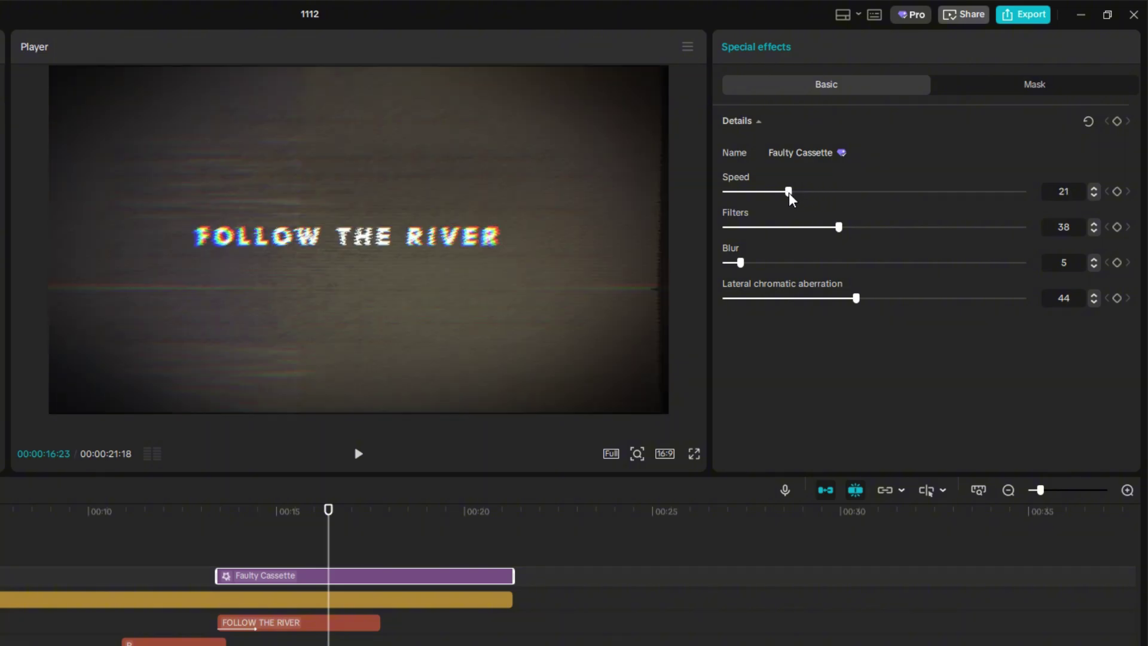
left_click_drag(355, 514, 195, 514)
key("space")
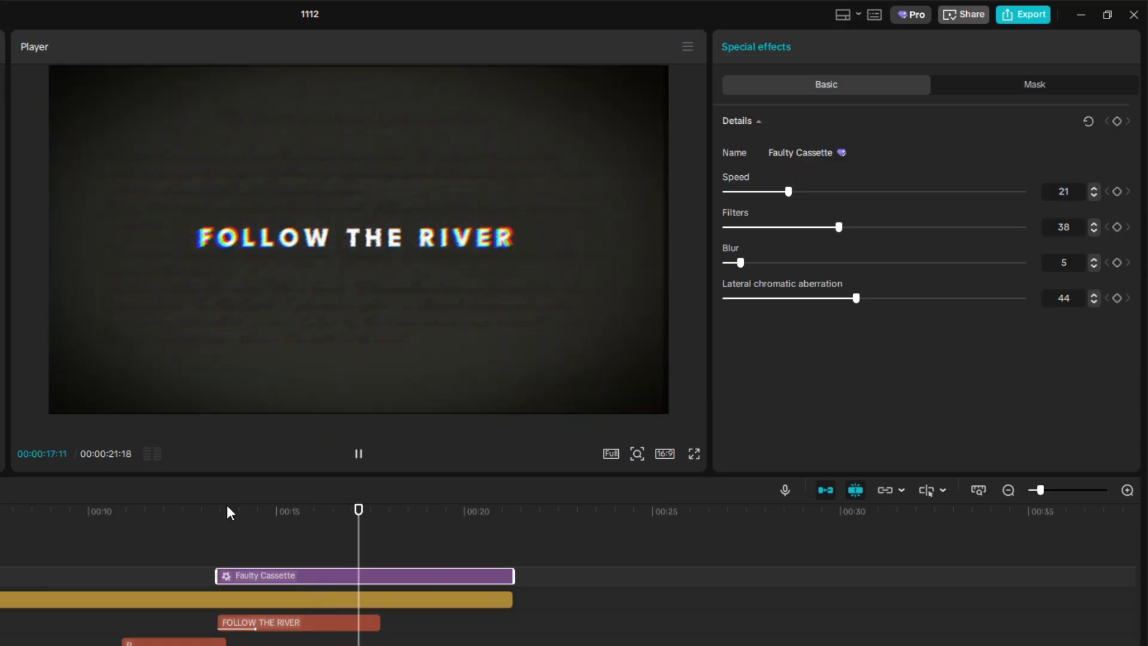
key("space")
left_click_drag(408, 531, 319, 526)
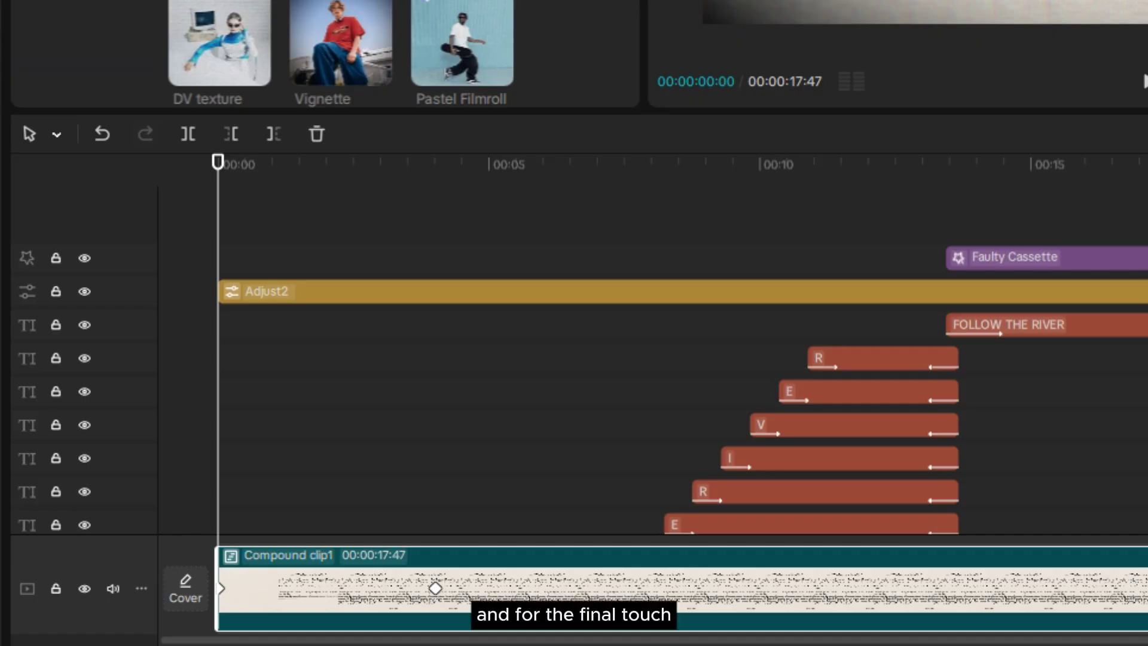
Lay the black image above all tracks for the whole video and apply an inverted Filmstrip mask, widened to leave thin cinematic bars
left_click_drag(490, 179, 450, 309)
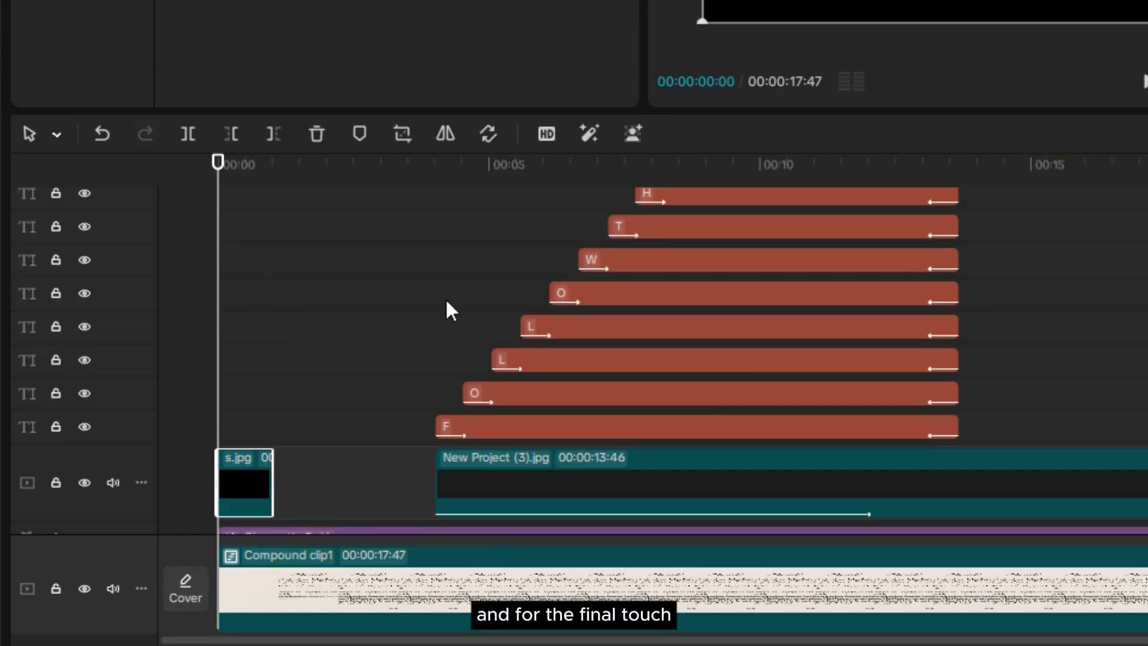
left_click_drag(256, 461, 1145, 257)
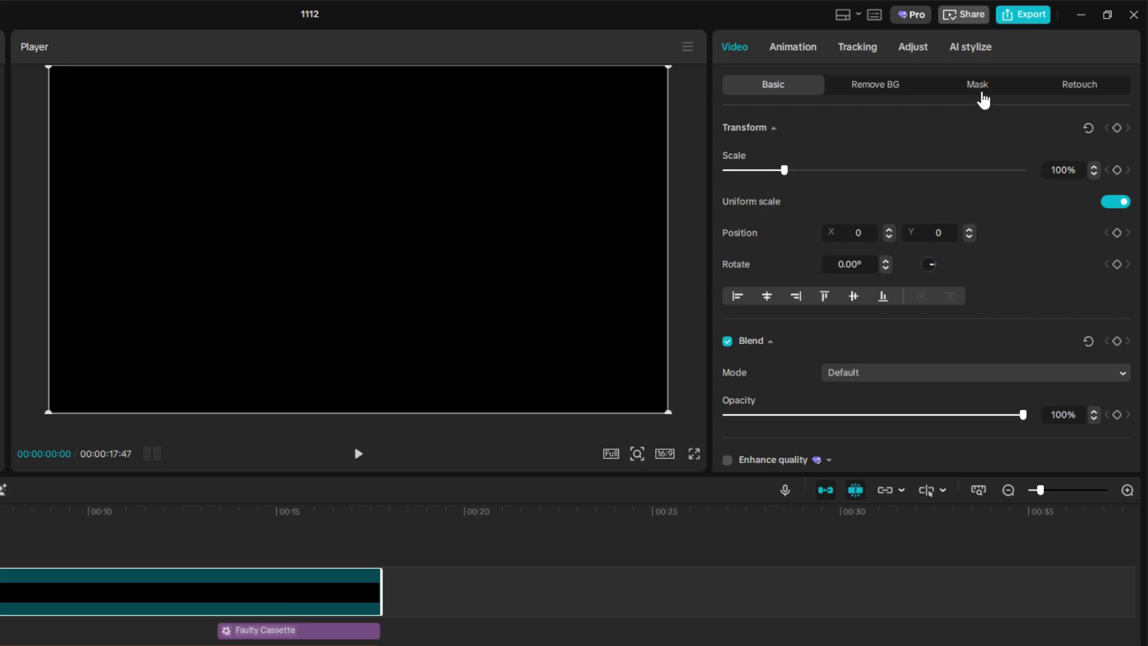
left_click(979, 84)
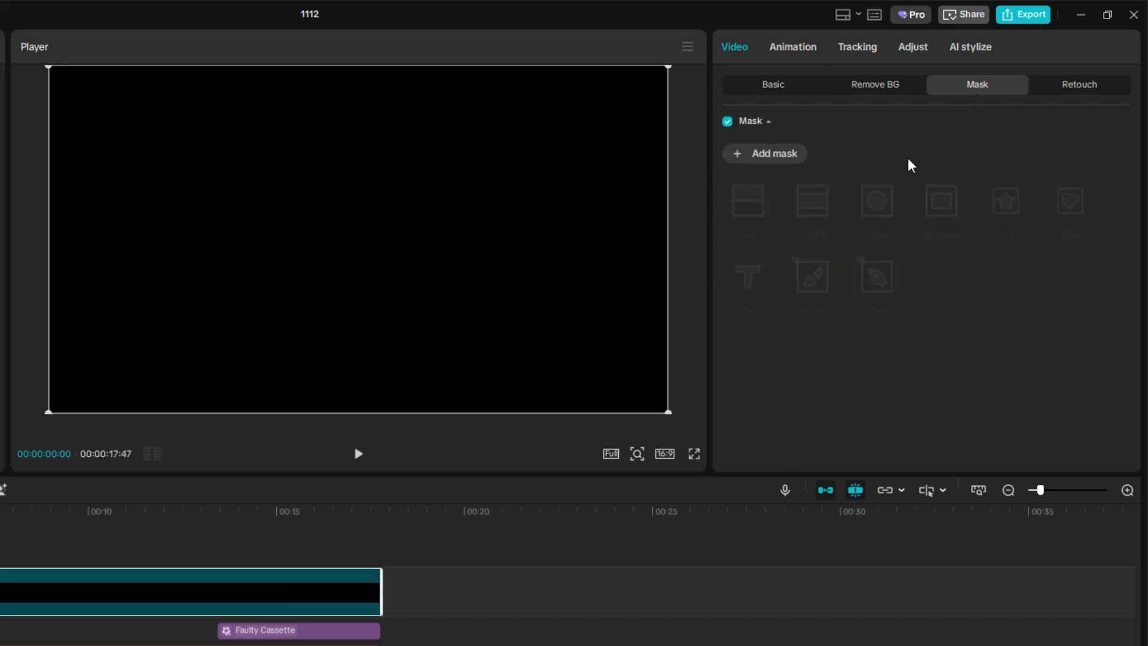
left_click(728, 161)
left_click(823, 206)
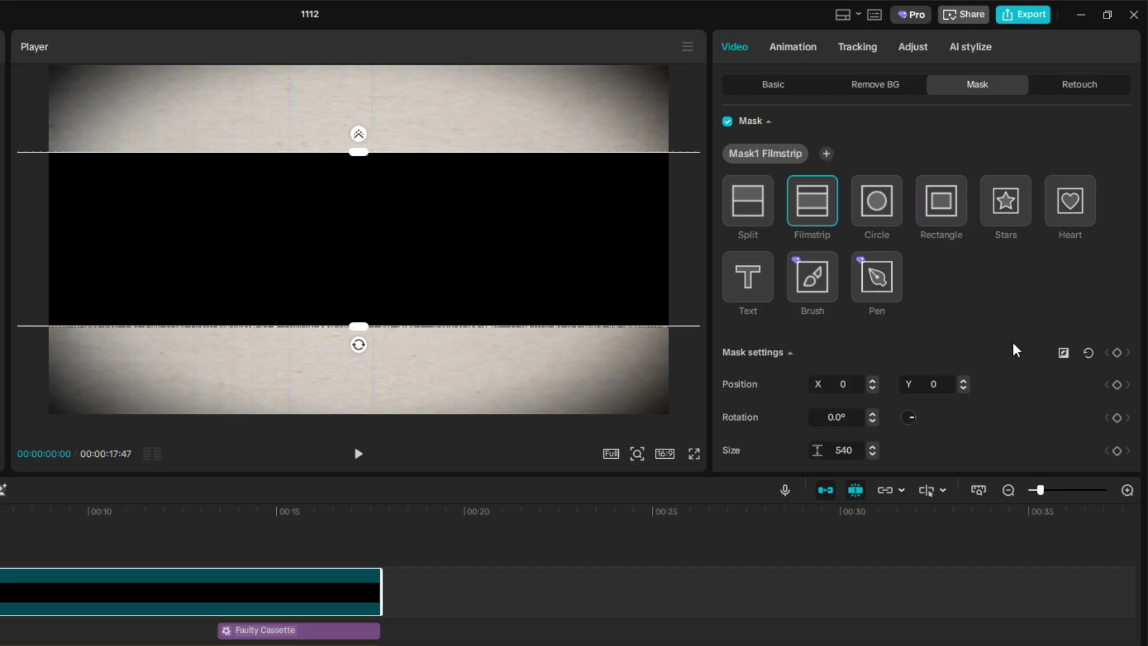
left_click(1063, 354)
left_click_drag(359, 326, 360, 385)
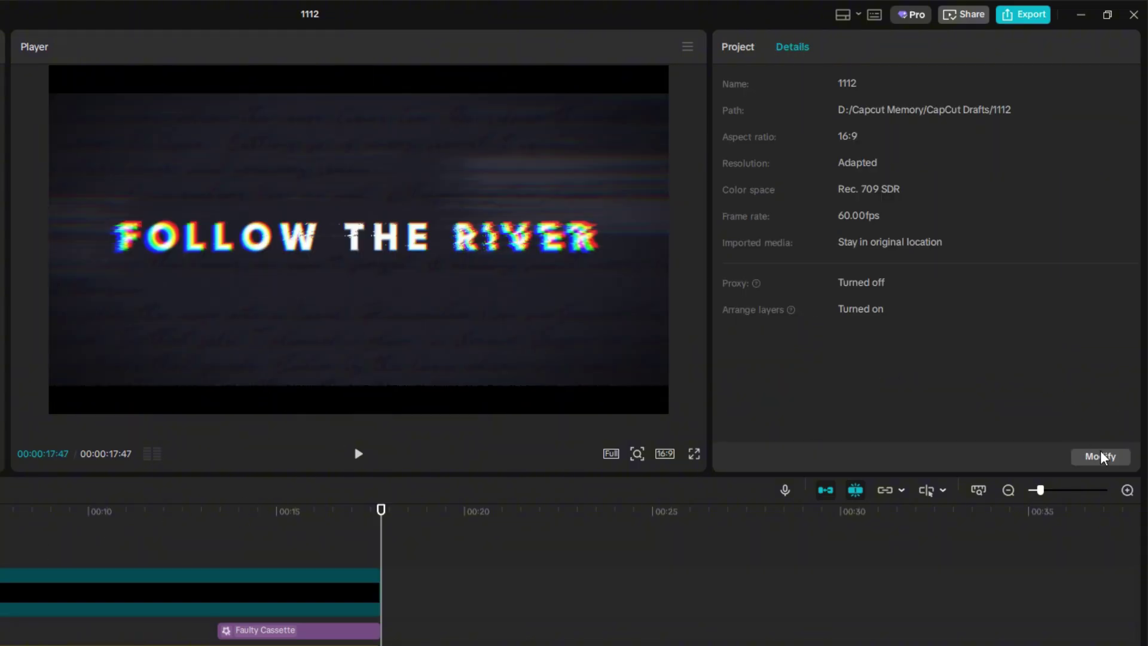
Change the project's frame rate to 24.00 fps and save the project settings
left_click(1102, 458)
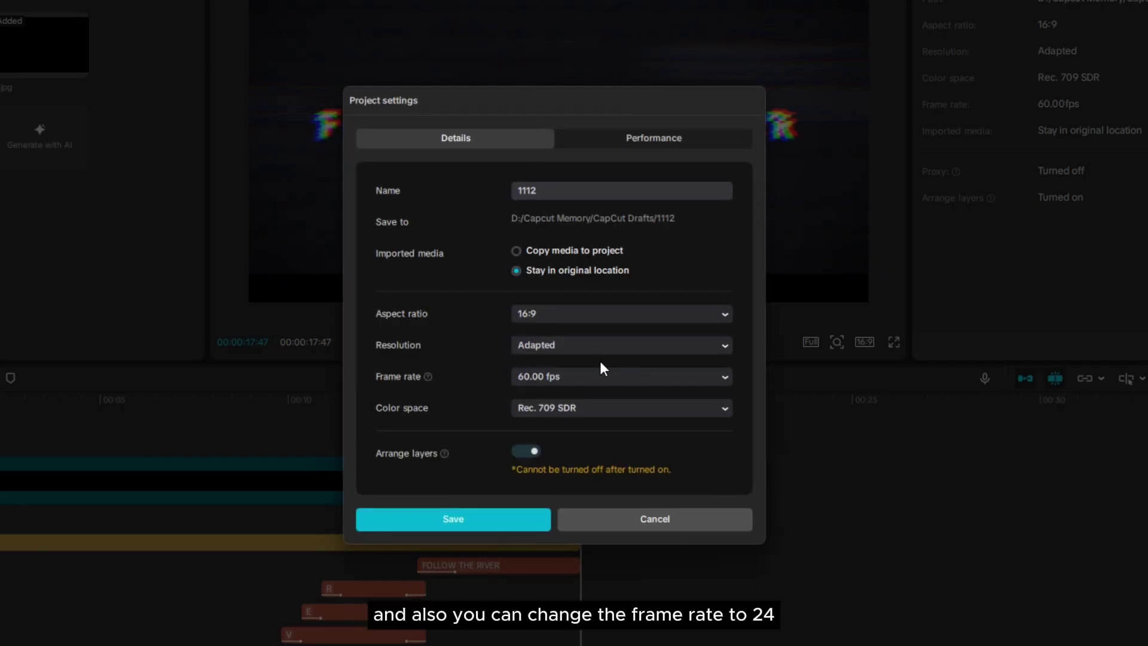
left_click(547, 376)
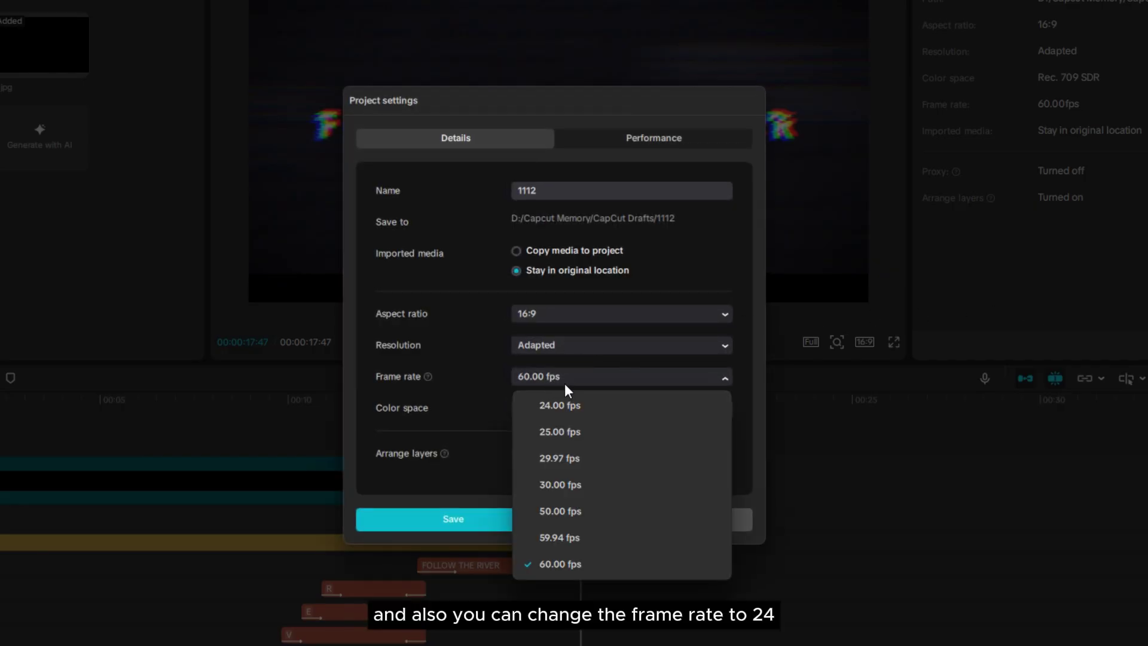
left_click(592, 399)
left_click(476, 514)
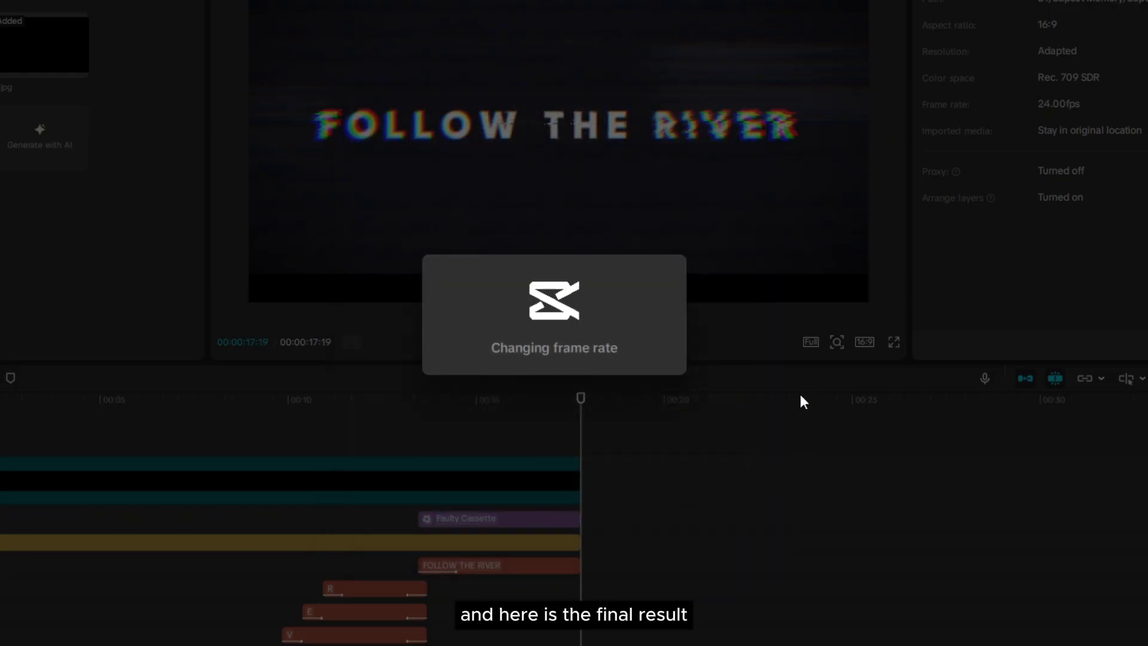